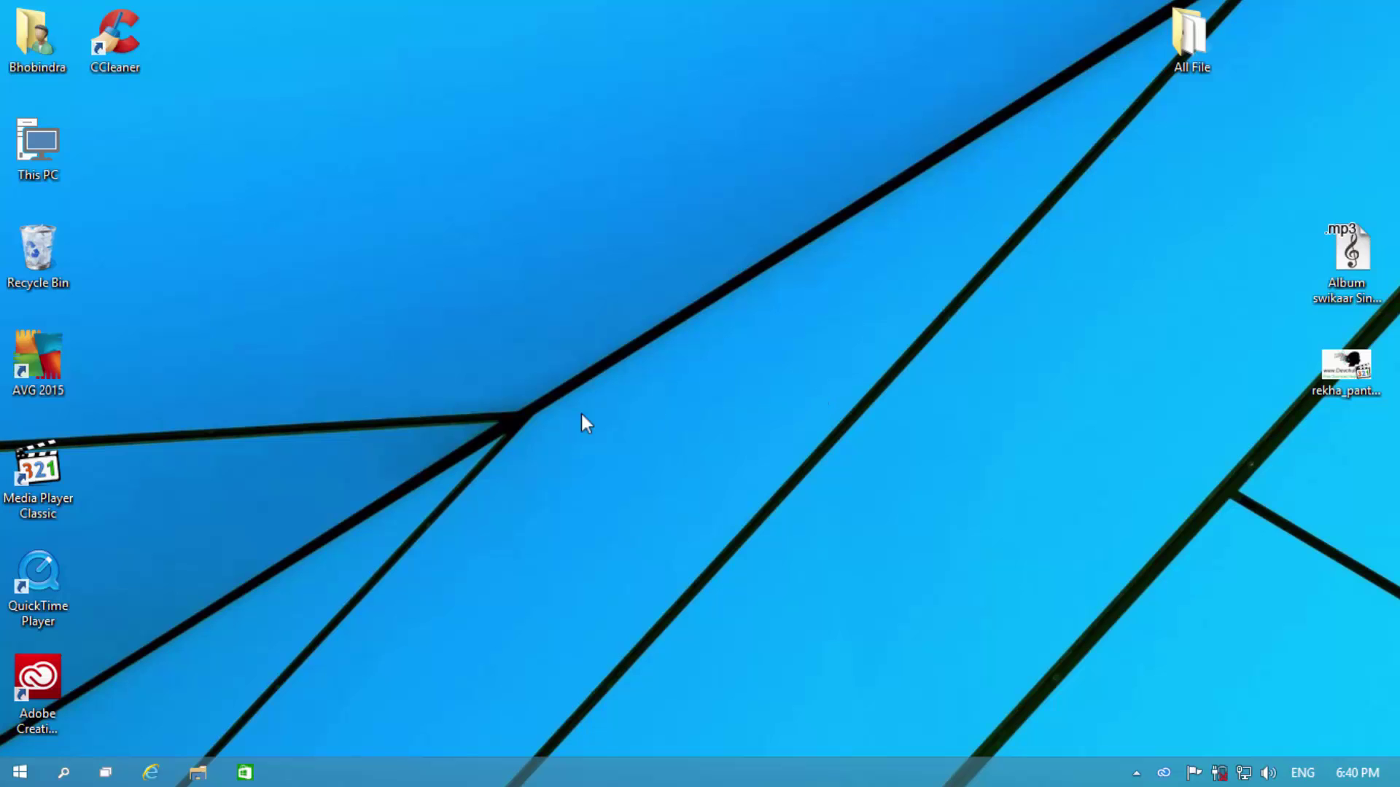
# Launch Adobe Audition CC 2014 and open the album song MP3 from the desktop in the waveform editor.
pyautogui.click(21, 773)
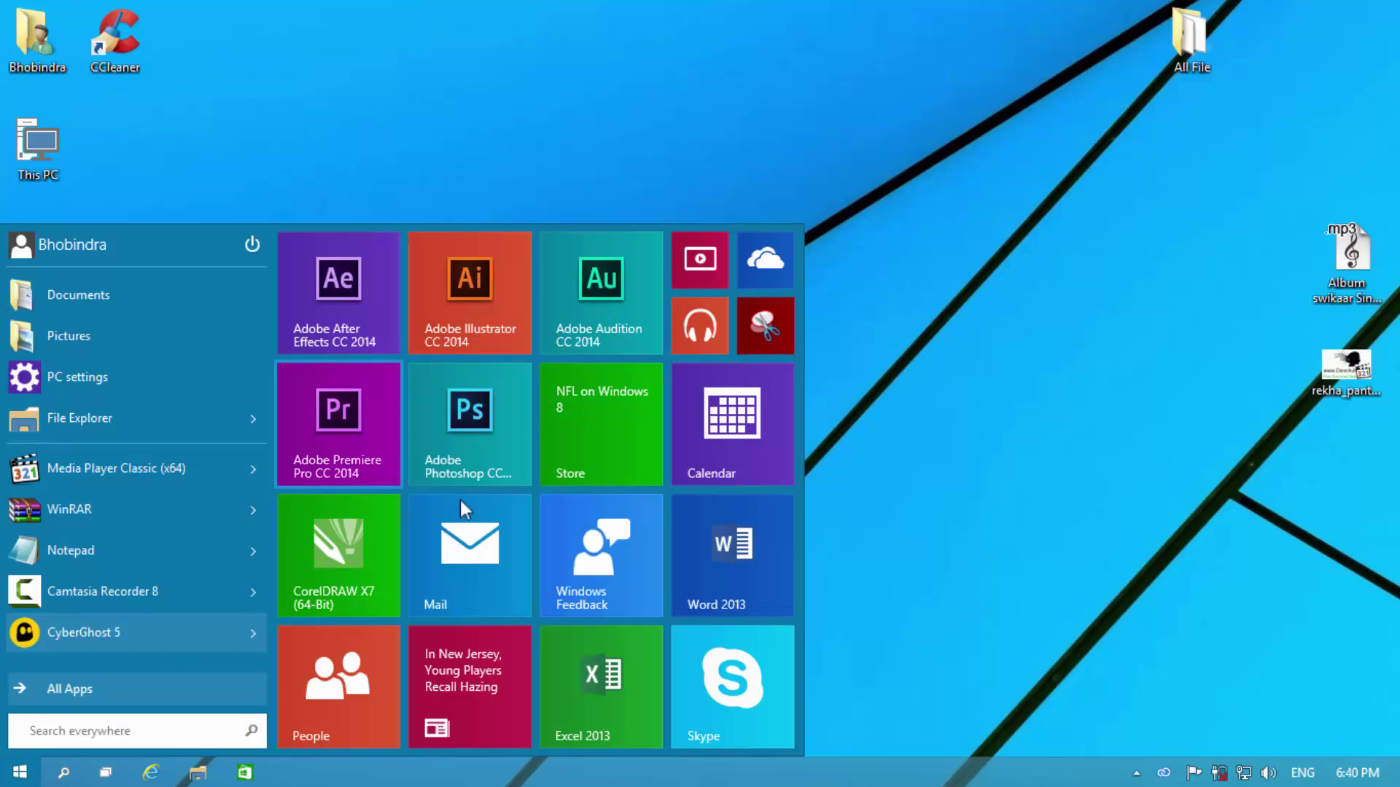
pyautogui.click(594, 310)
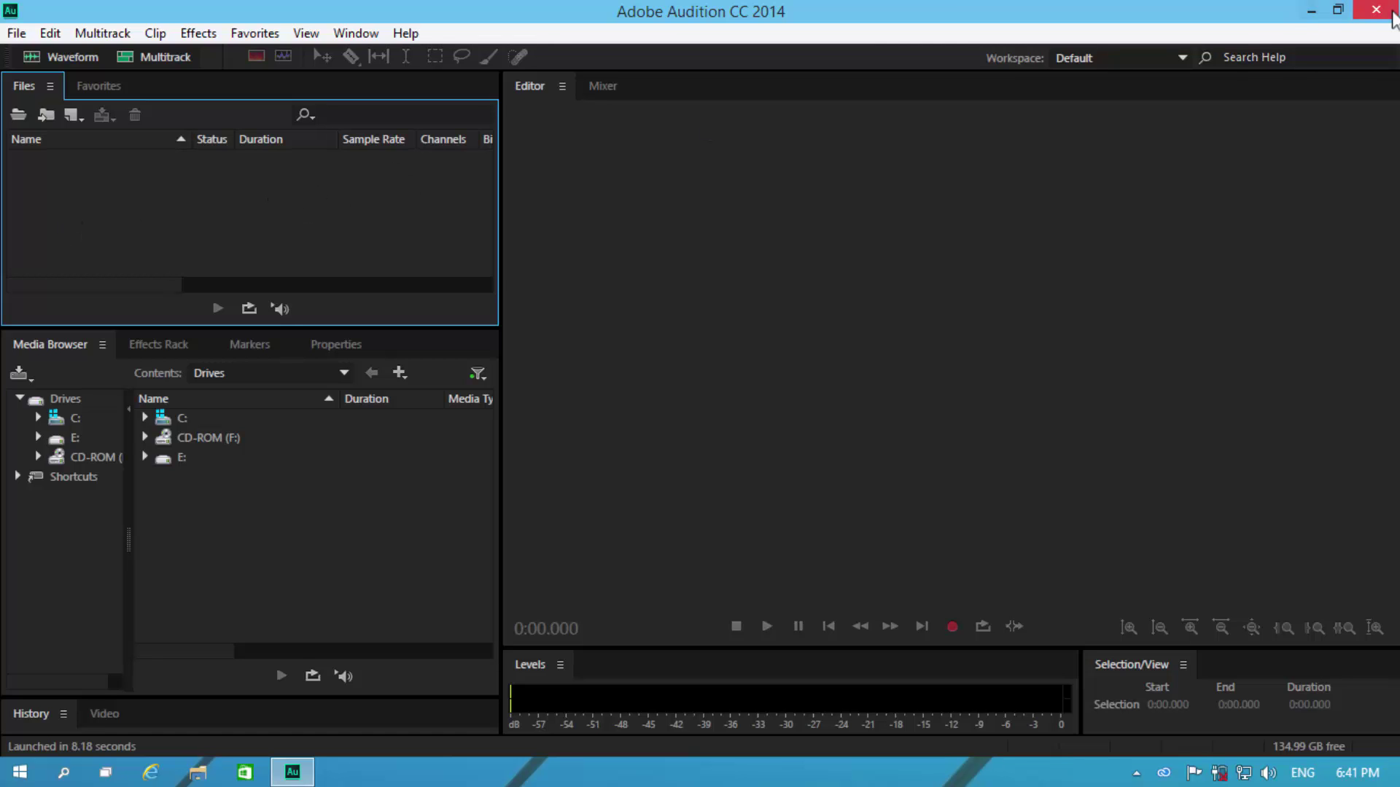
pyautogui.click(1311, 10)
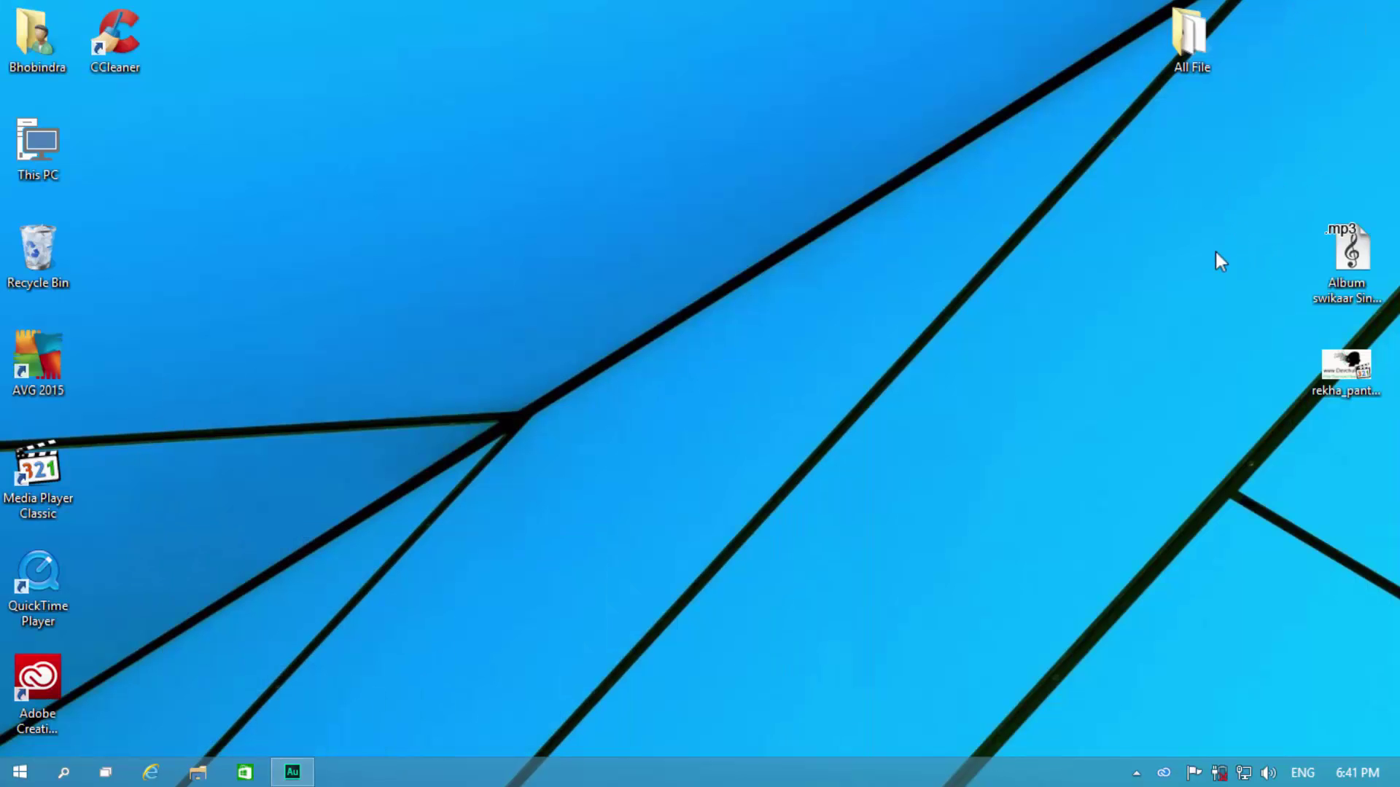
pyautogui.moveTo(1351, 259); pyautogui.dragTo(209, 202)
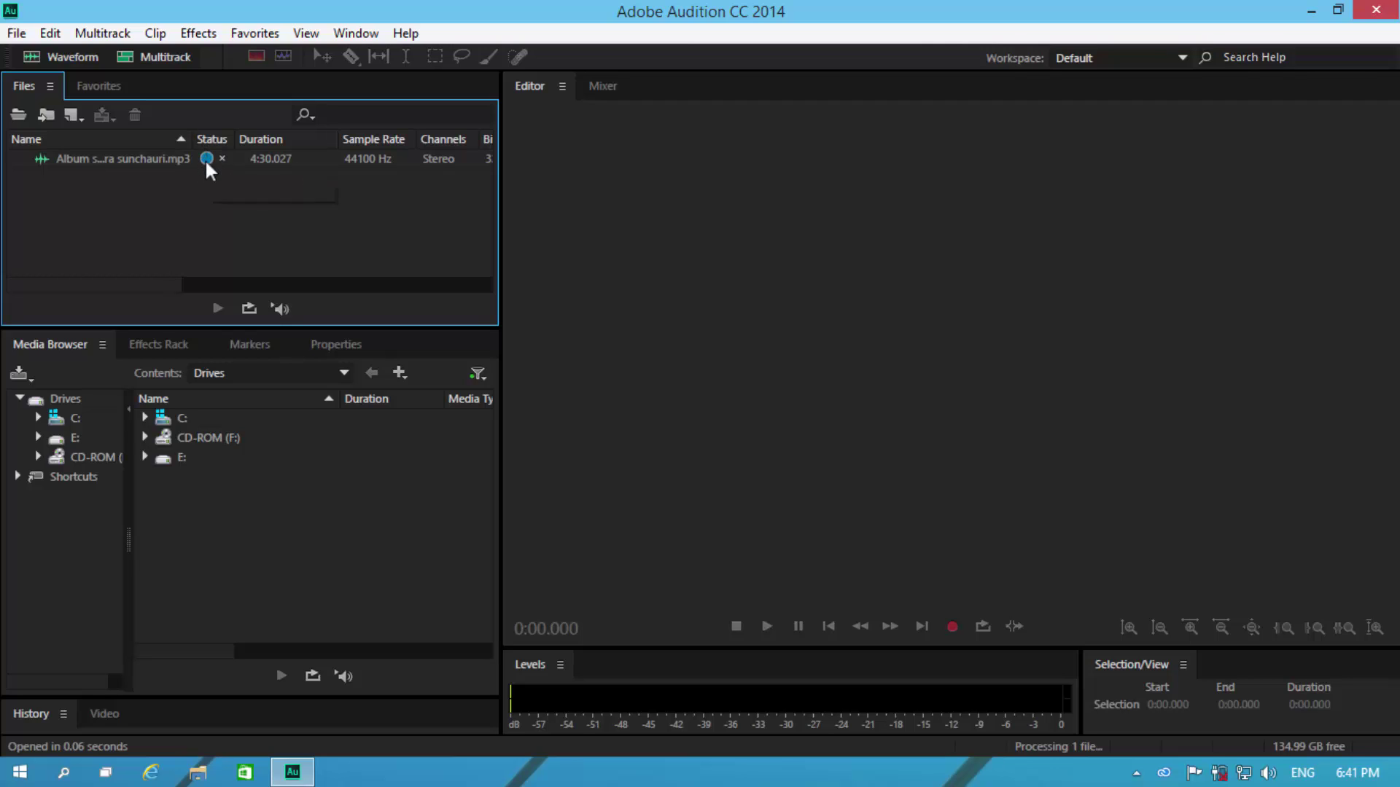
pyautogui.moveTo(149, 158); pyautogui.dragTo(697, 389)
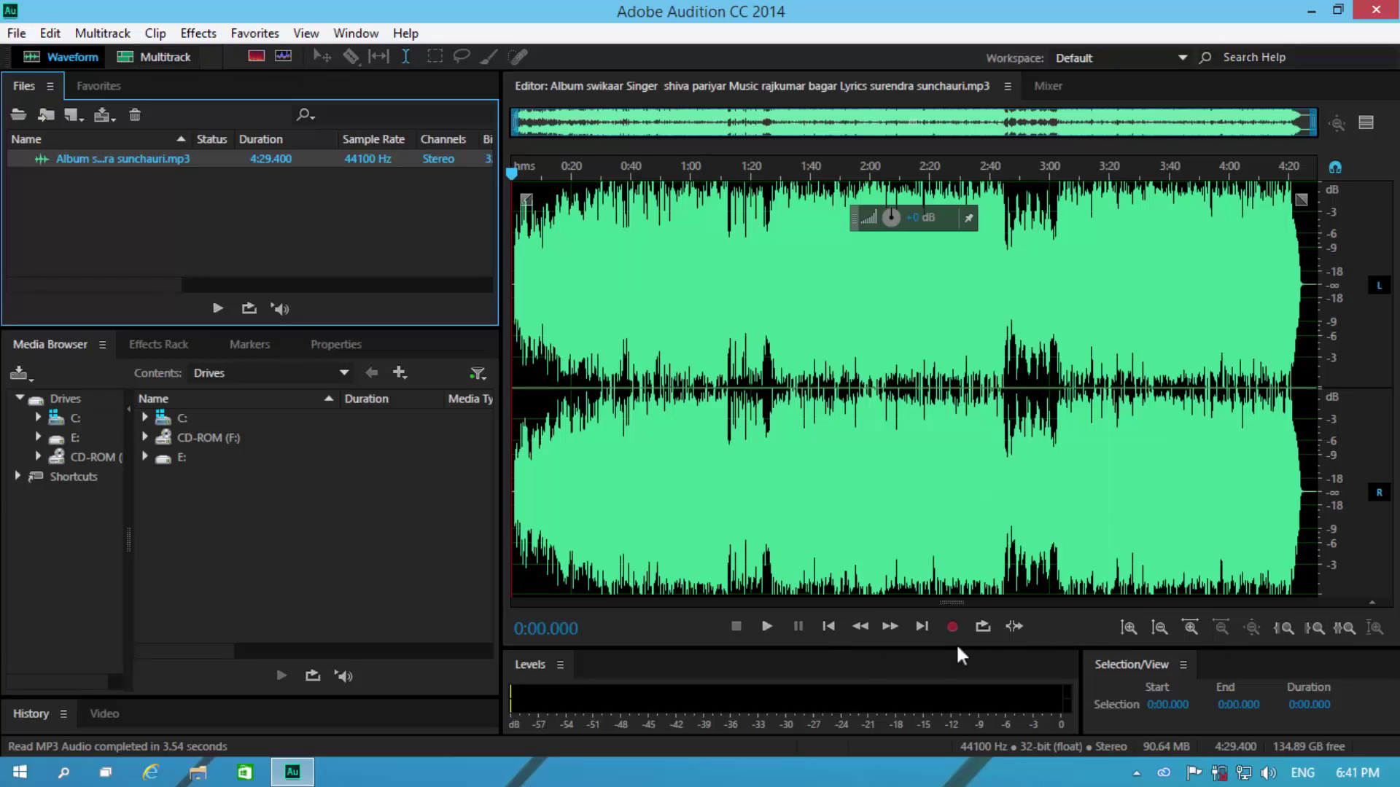
# Listen to the original song from about 0:30, stop playback, and place the playhead at about 0:33.
pyautogui.click(767, 627)
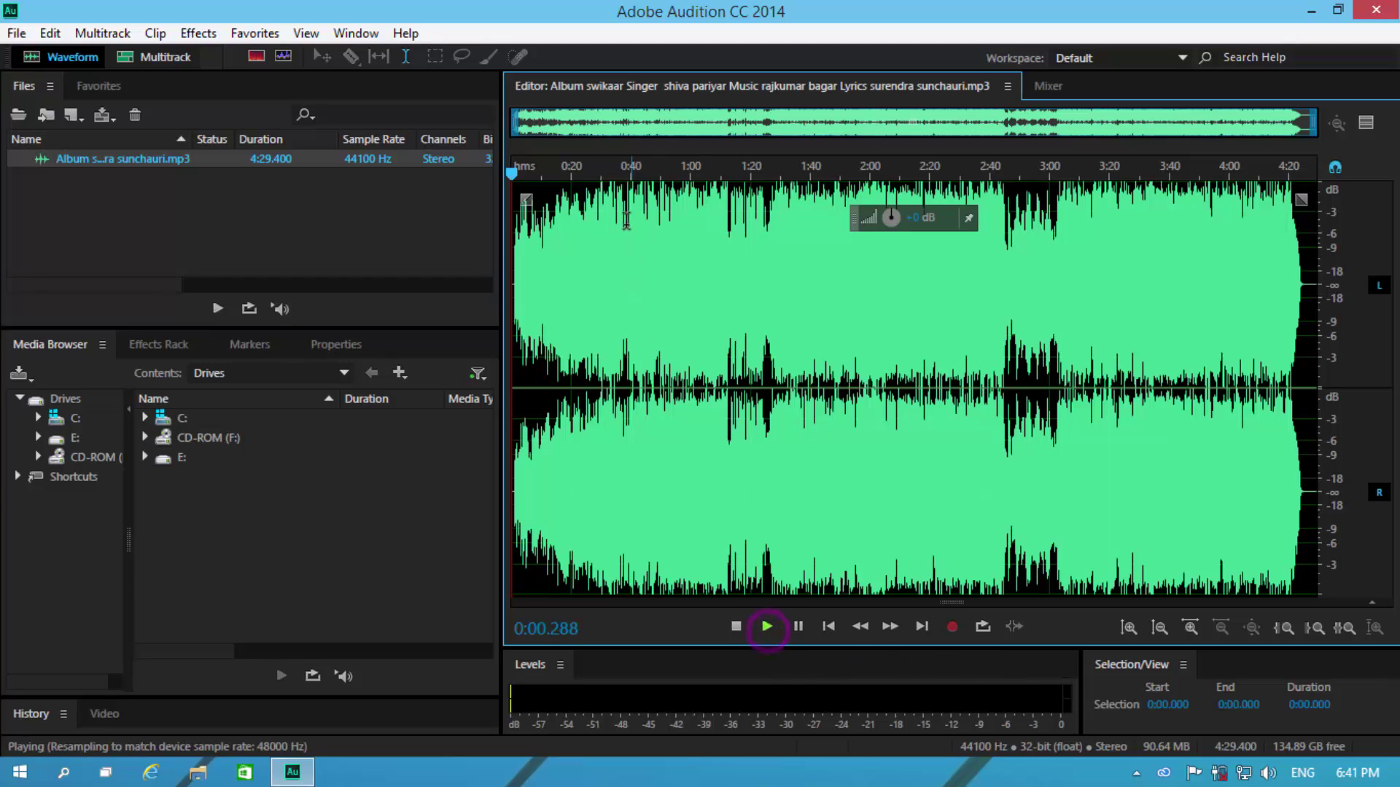
pyautogui.click(600, 174)
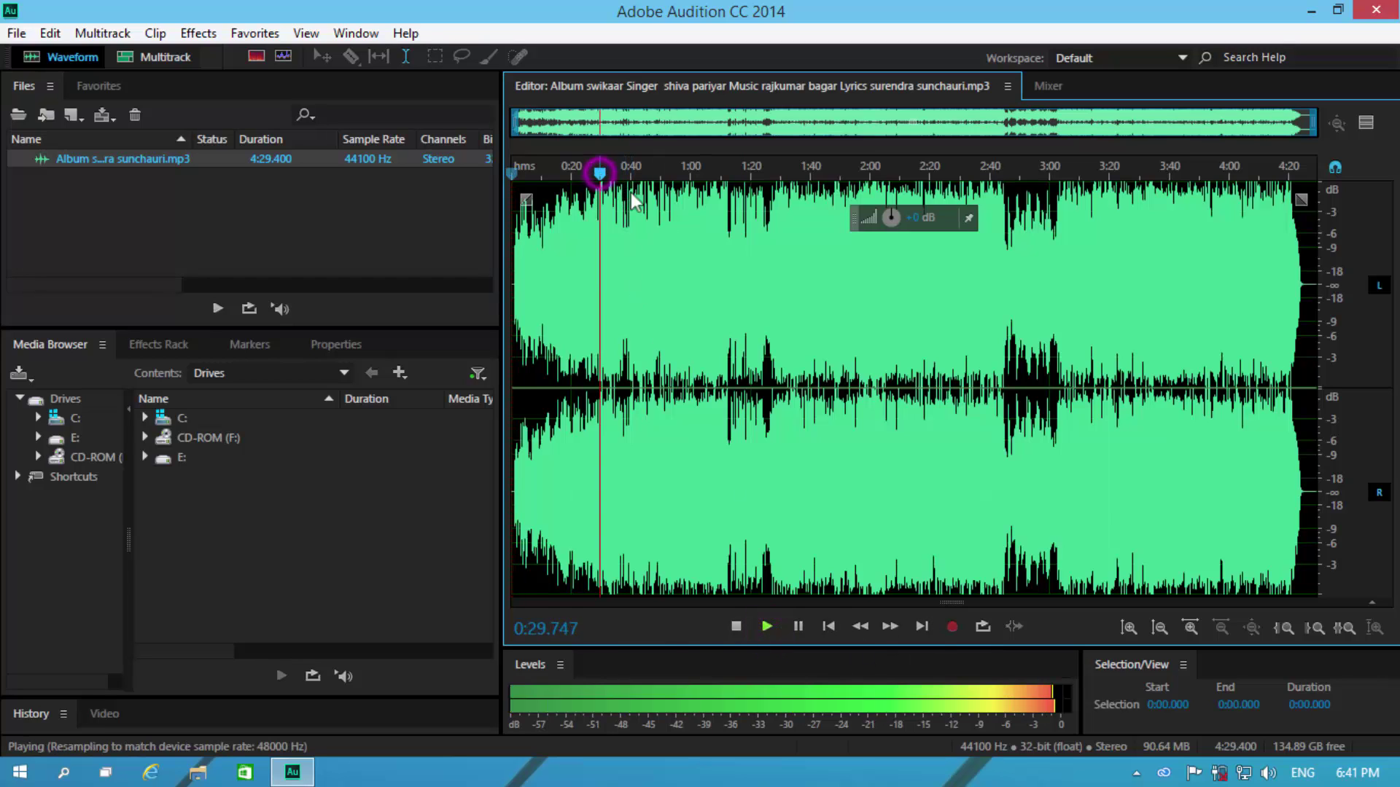
pyautogui.click(737, 627)
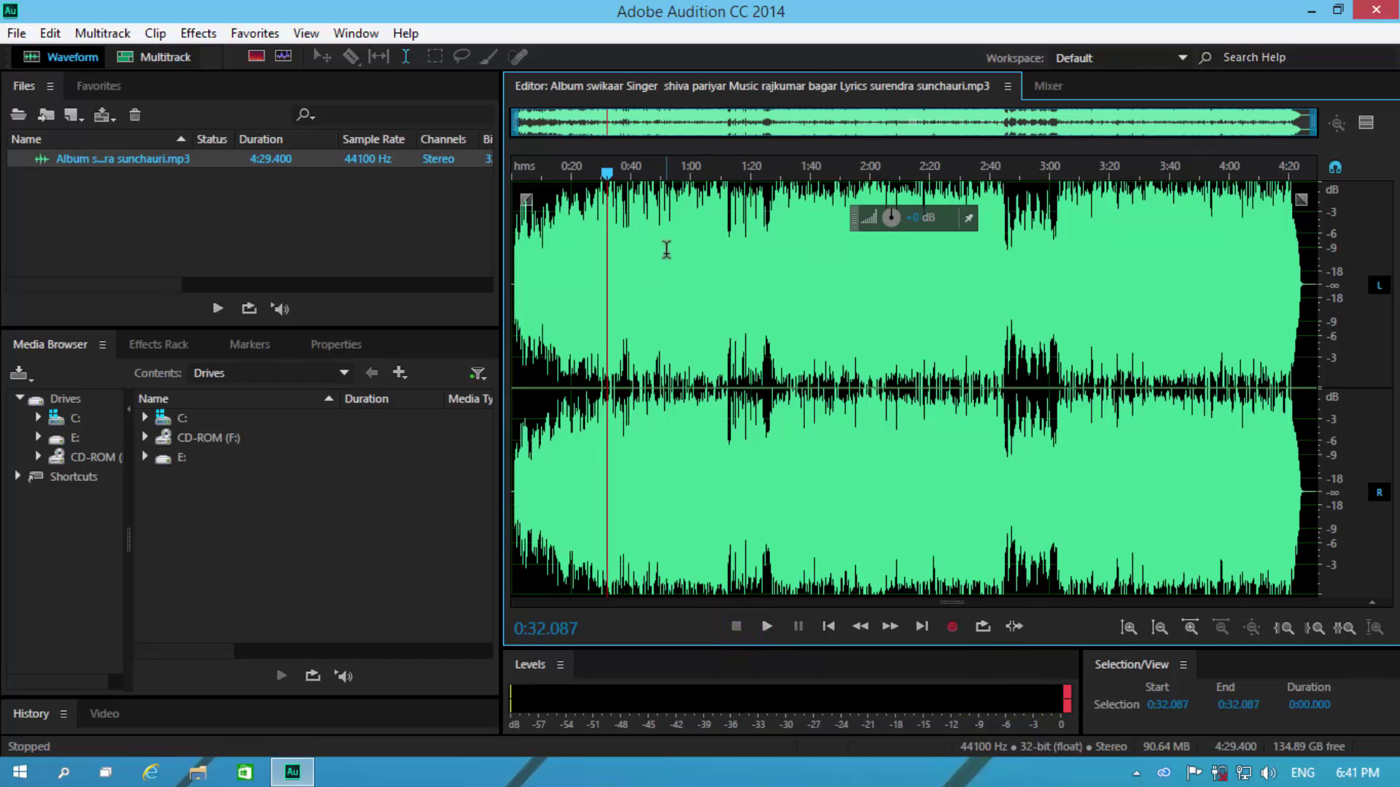
pyautogui.click(611, 243)
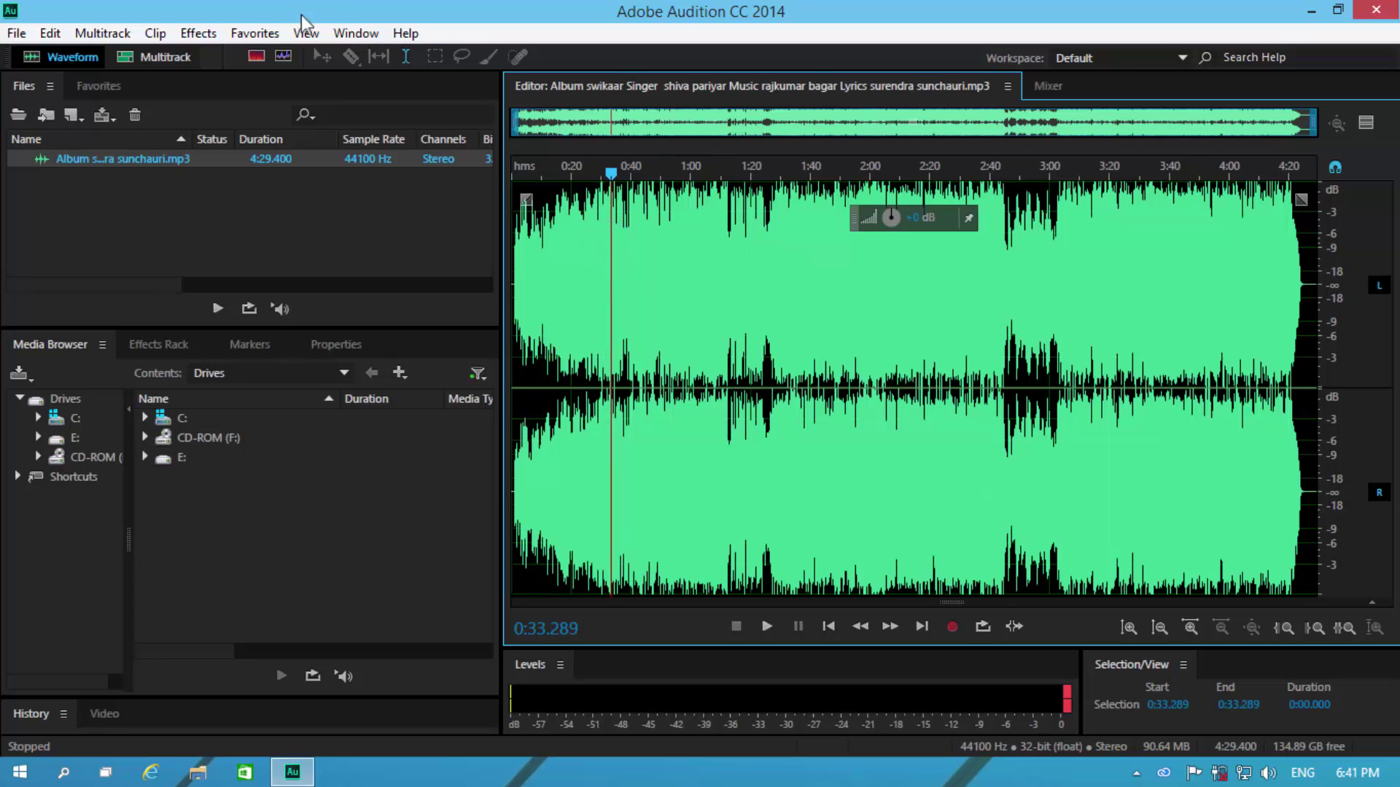
# Open the Center Channel Extractor effect with the Vocal Remove preset and preview it from the playhead.
pyautogui.click(199, 33)
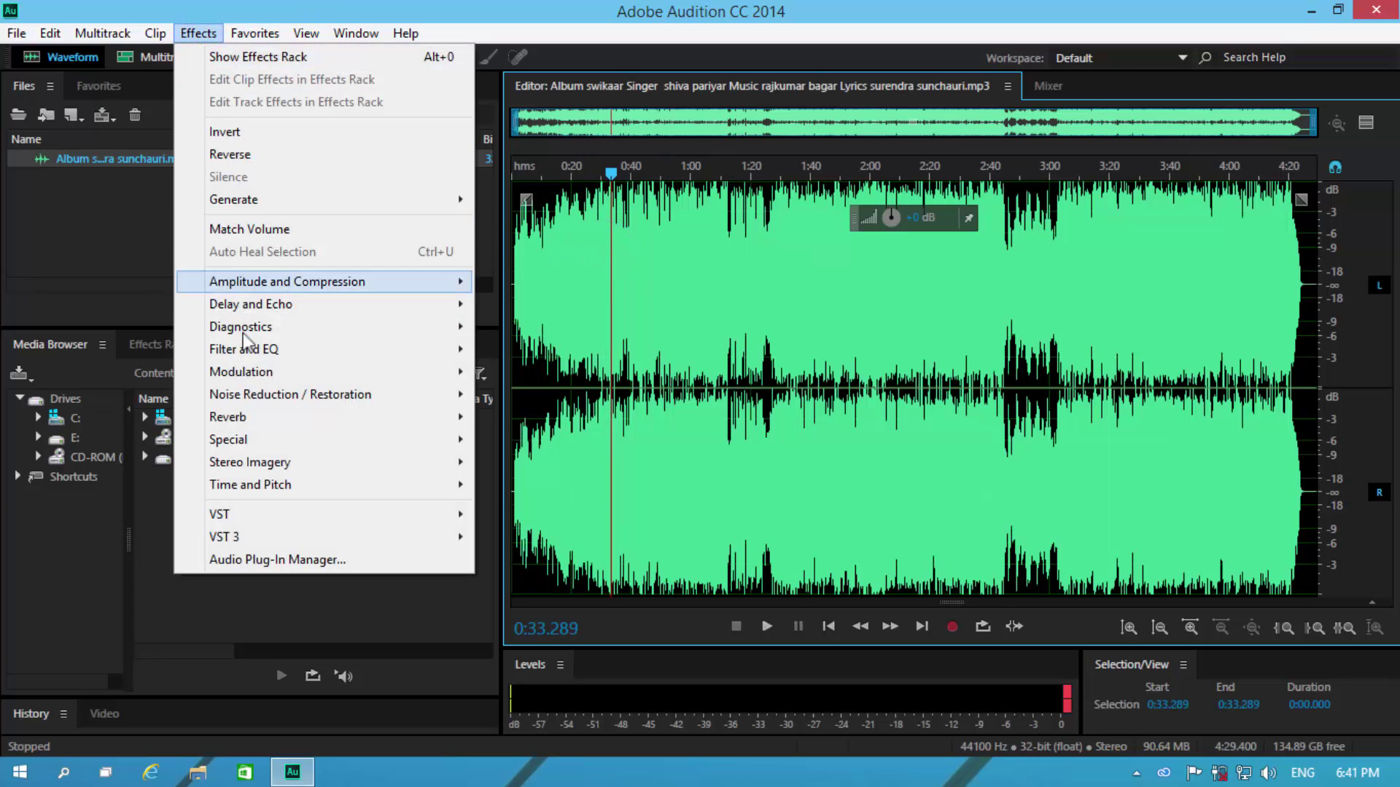
pyautogui.moveTo(246, 459)
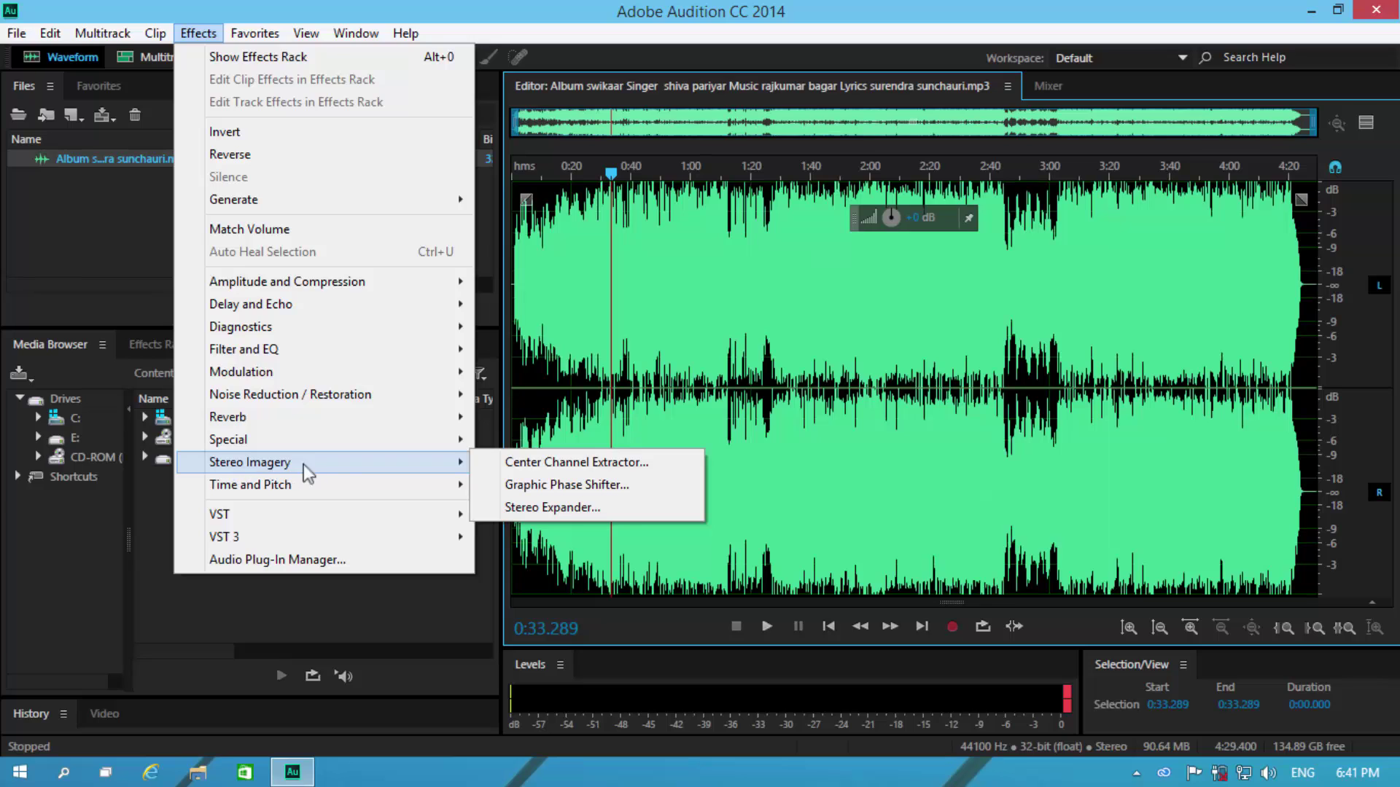
pyautogui.click(561, 464)
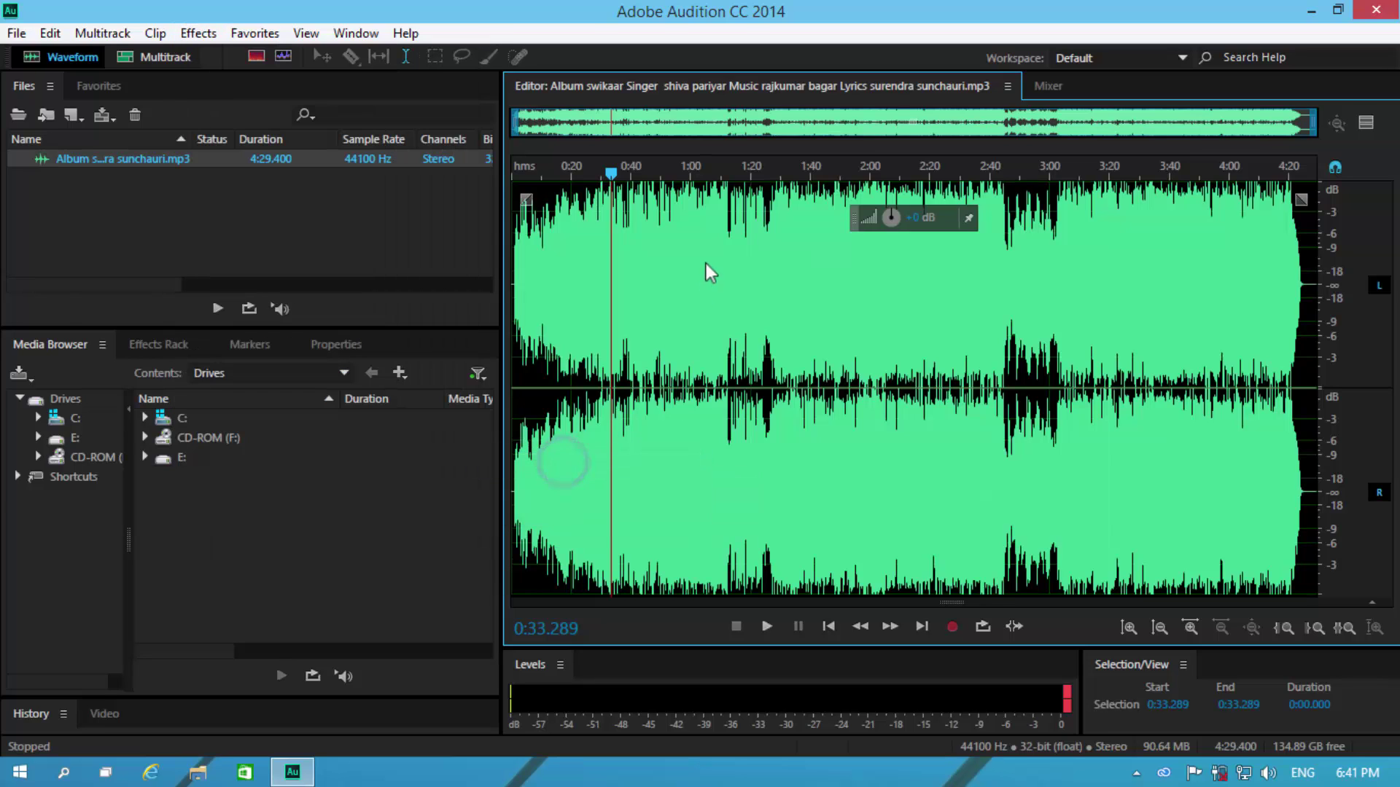
pyautogui.moveTo(515, 225); pyautogui.dragTo(665, 227)
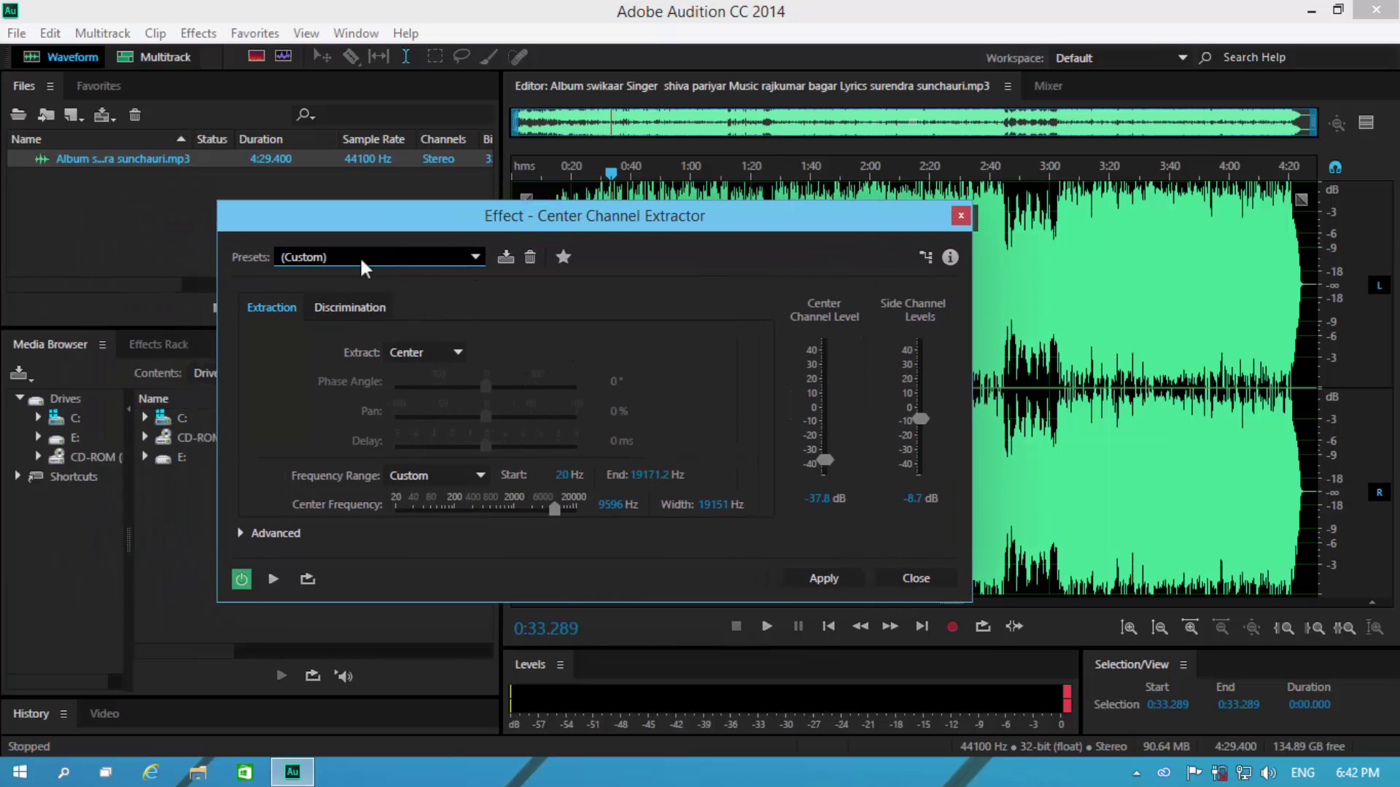
pyautogui.click(417, 255)
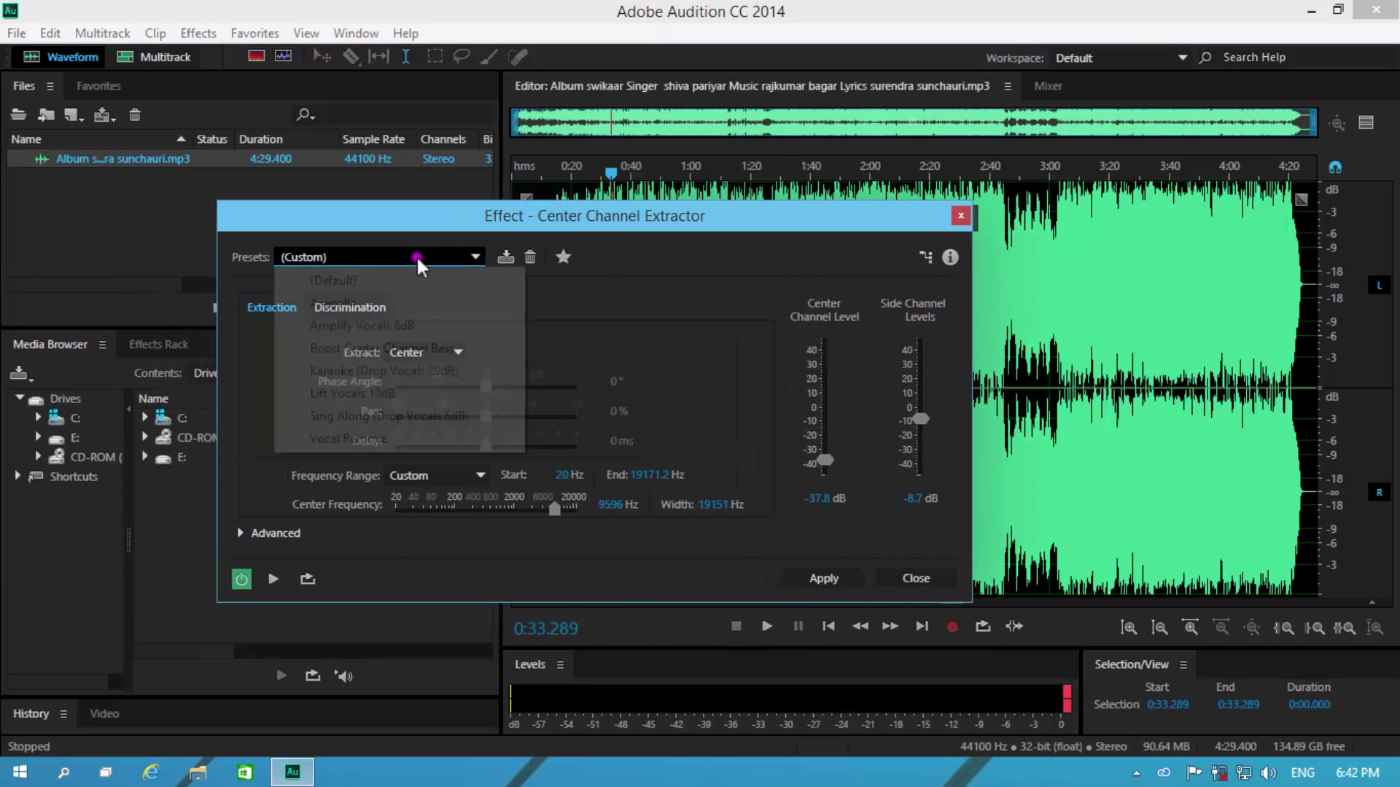
pyautogui.click(344, 440)
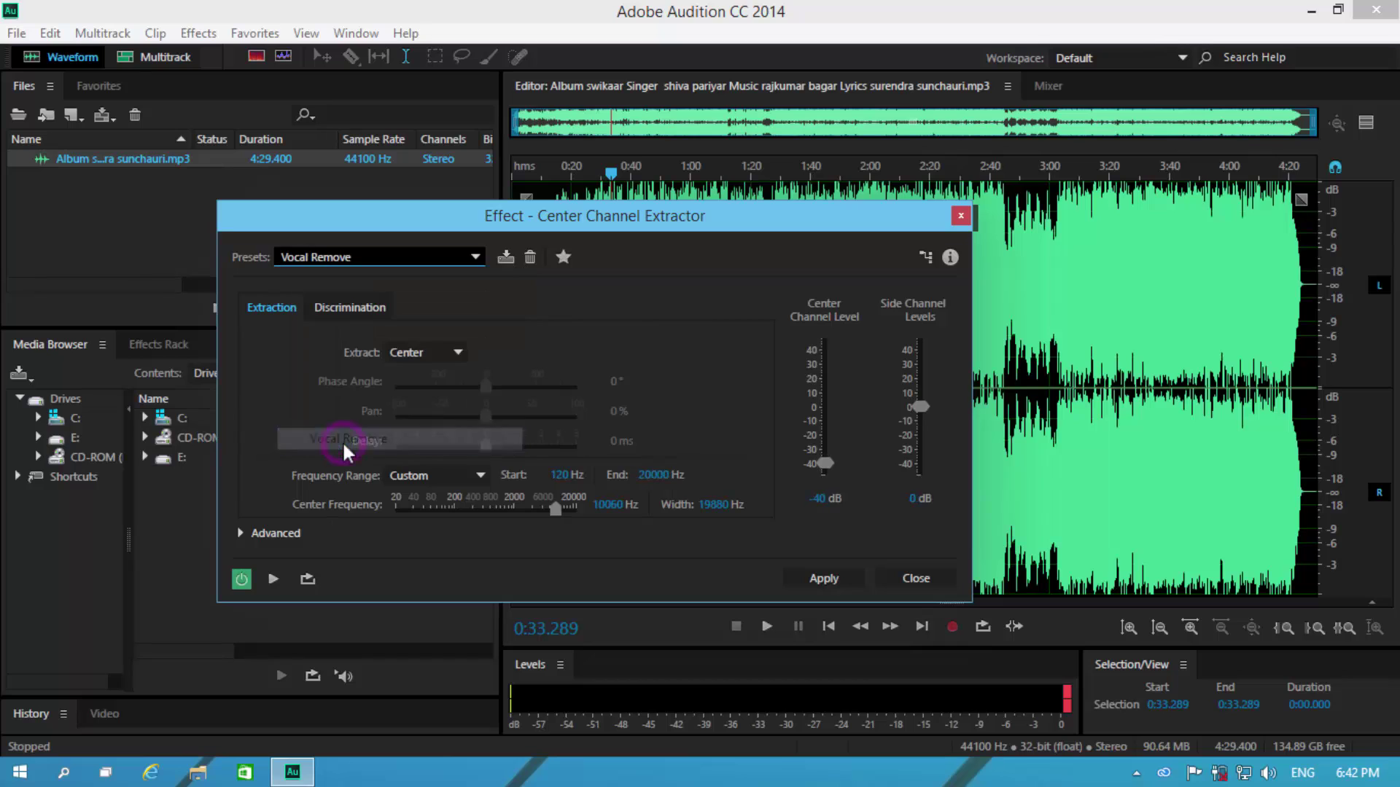
pyautogui.click(273, 580)
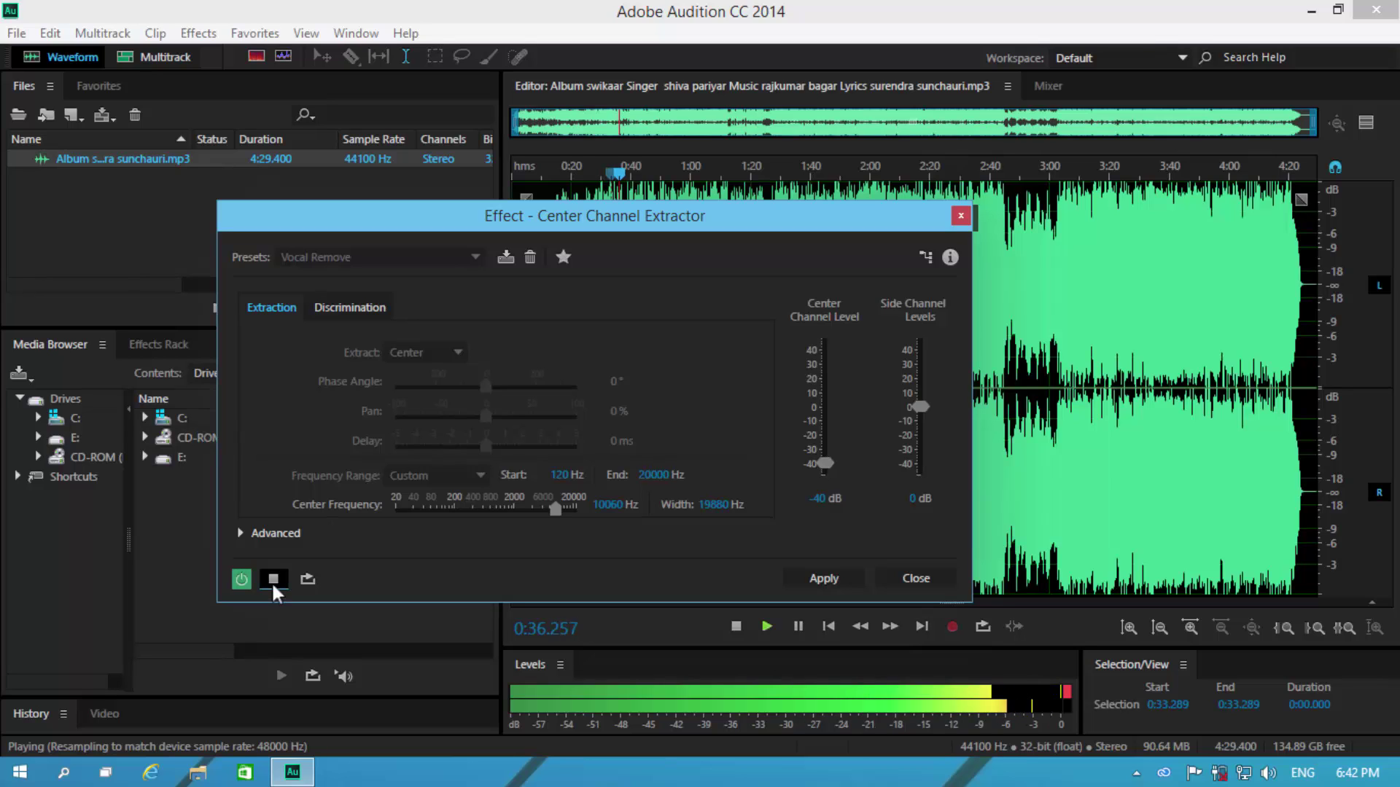
pyautogui.click(273, 581)
# Preview the effect from about 1:22 while setting the center channel level to -29.2 dB and the side channel levels to 2.9 dB.
pyautogui.click(758, 170)
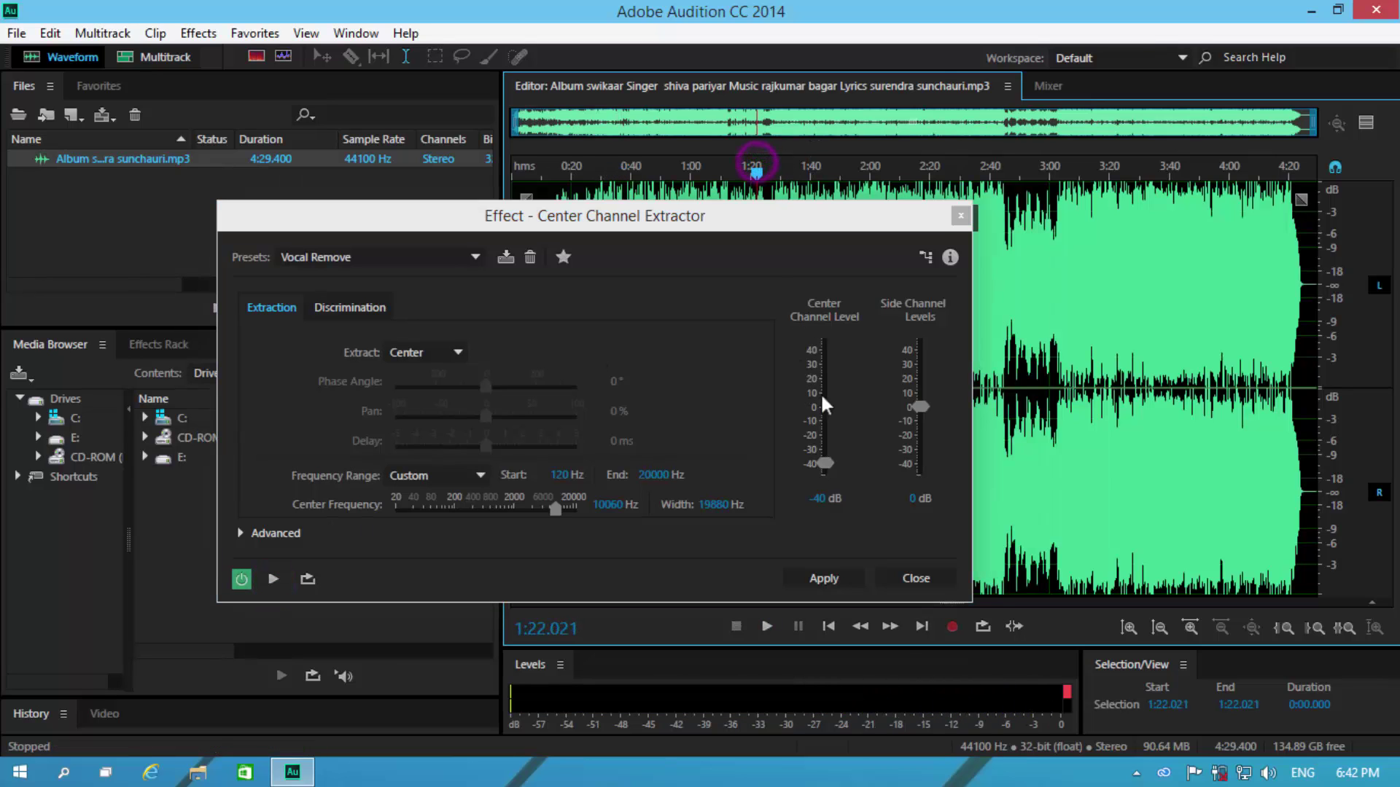
pyautogui.moveTo(825, 464); pyautogui.dragTo(824, 461)
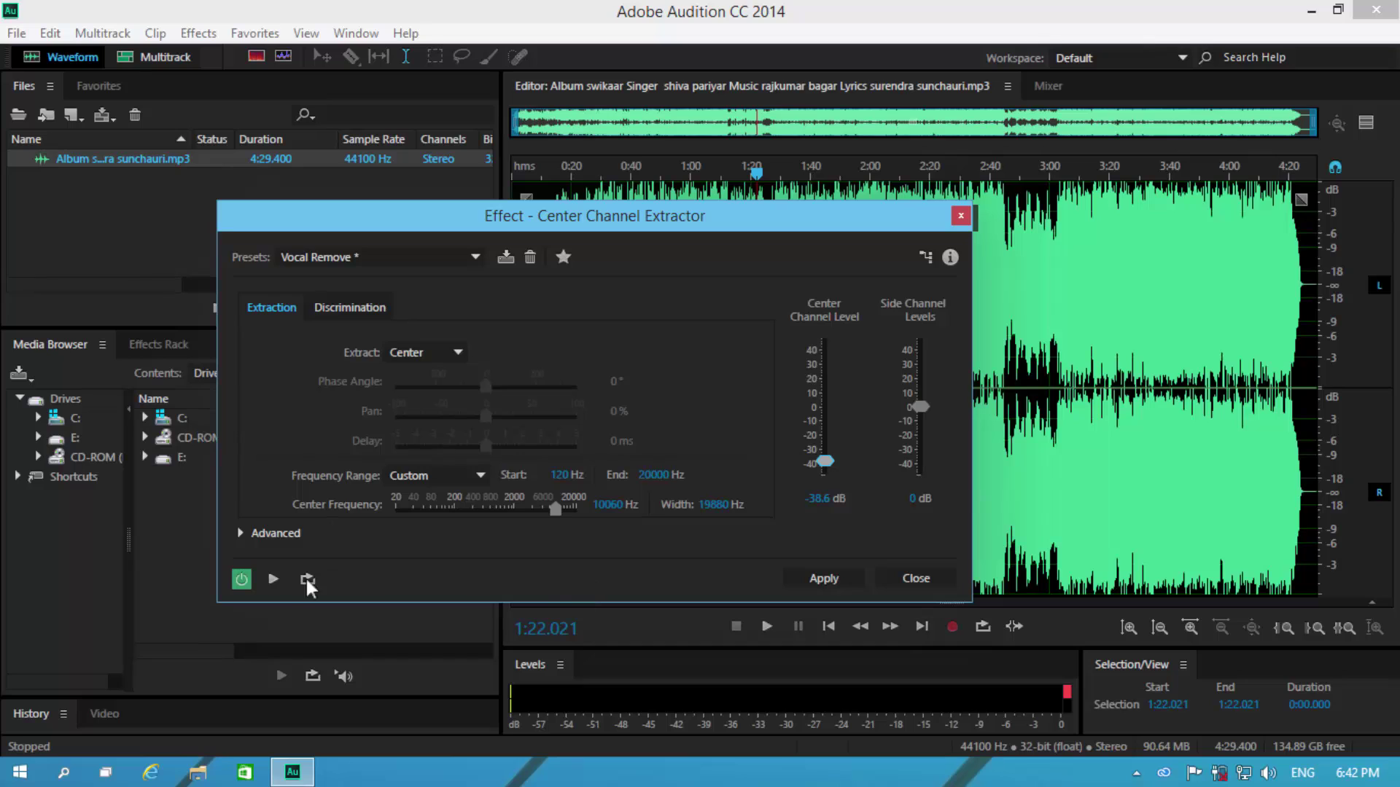
pyautogui.click(274, 579)
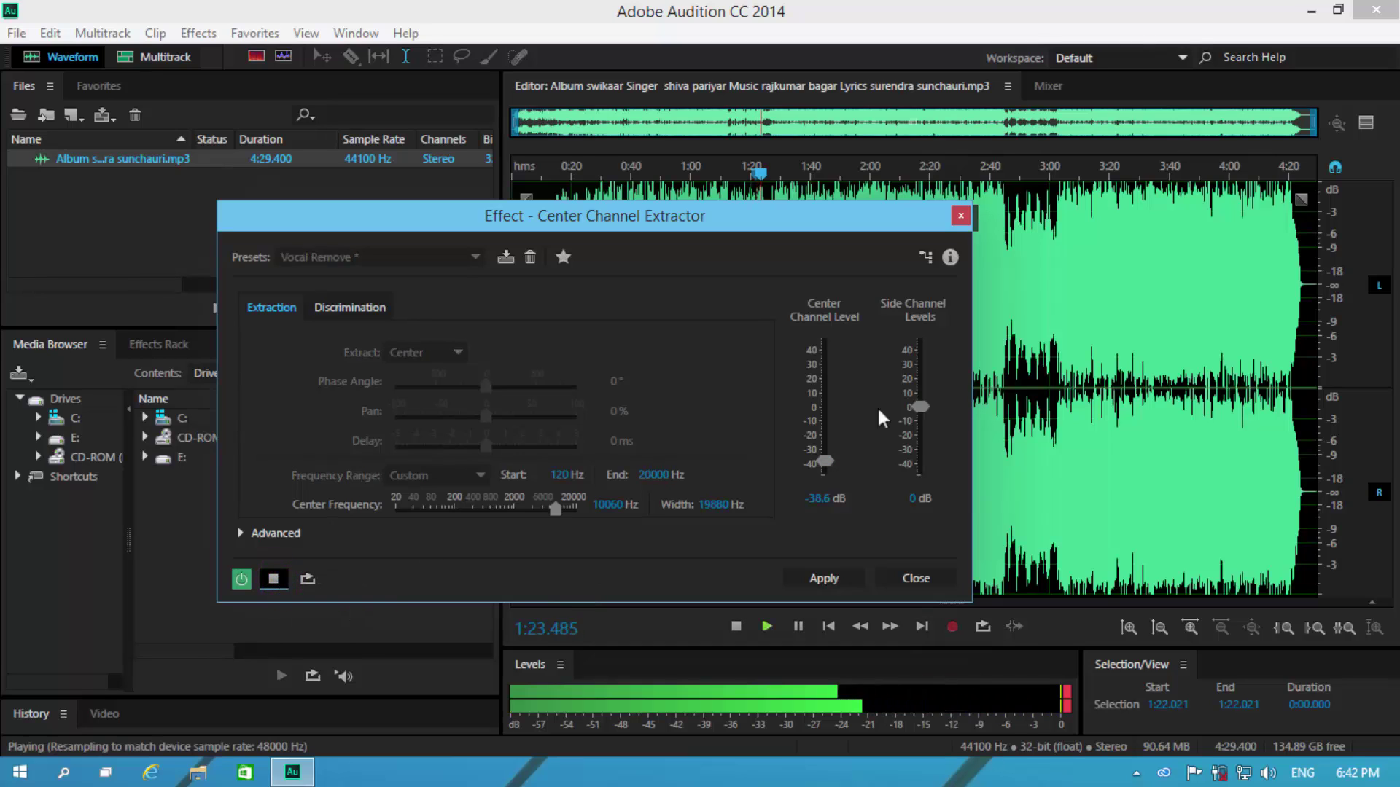
pyautogui.moveTo(919, 409); pyautogui.dragTo(924, 404)
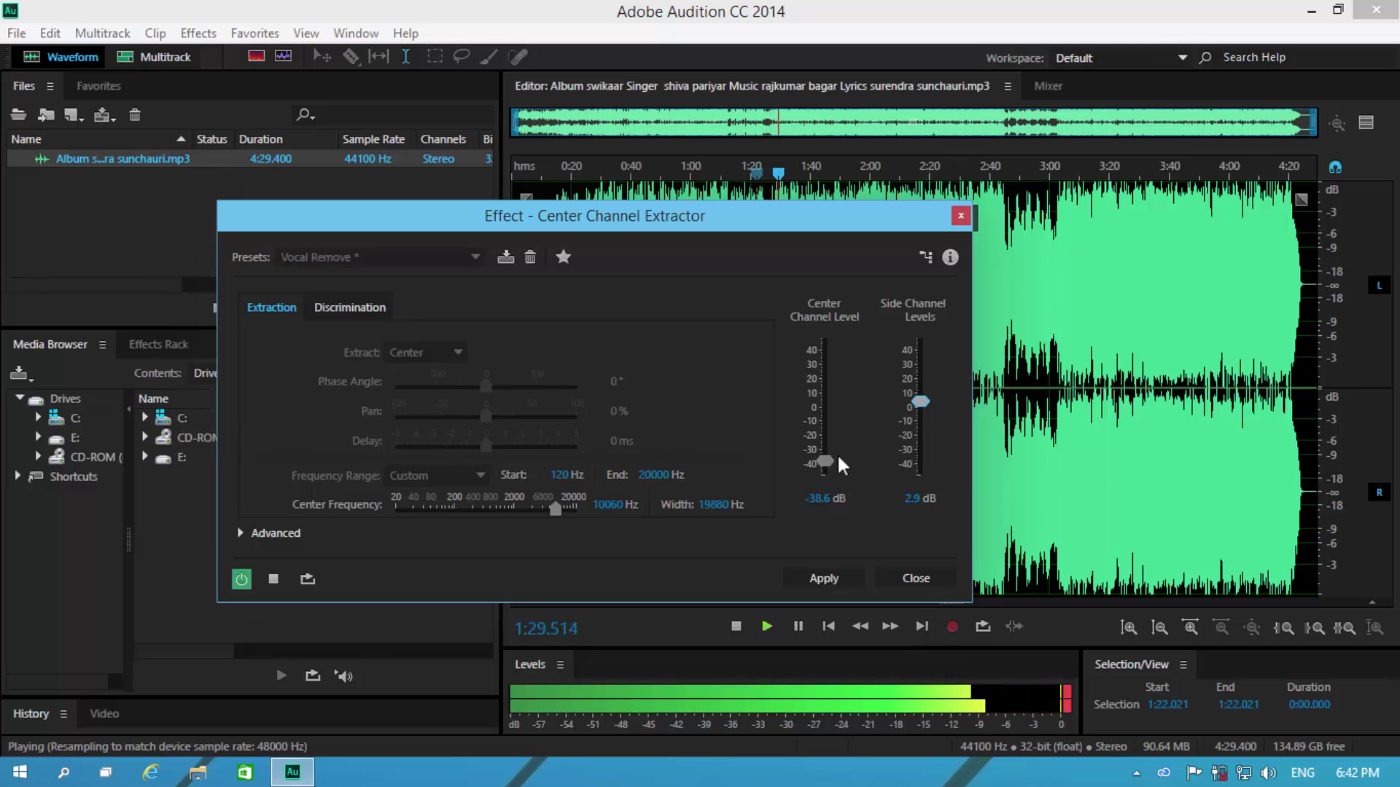
pyautogui.moveTo(829, 457)
pyautogui.mouseDown()
pyautogui.moveTo(838, 382)
pyautogui.moveTo(834, 431)
pyautogui.mouseUp()
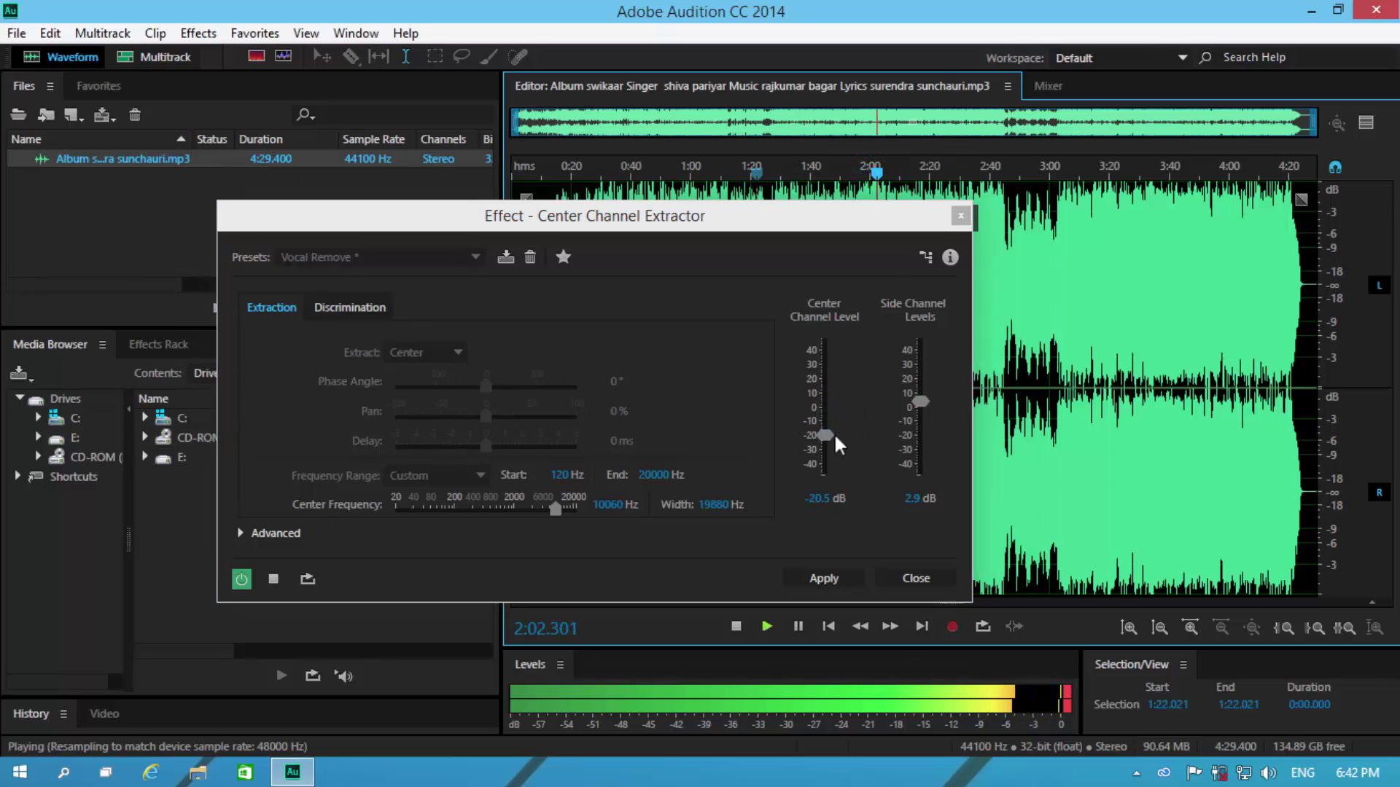
pyautogui.moveTo(834, 431)
pyautogui.mouseDown()
pyautogui.moveTo(833, 383)
pyautogui.moveTo(832, 444)
pyautogui.mouseUp()
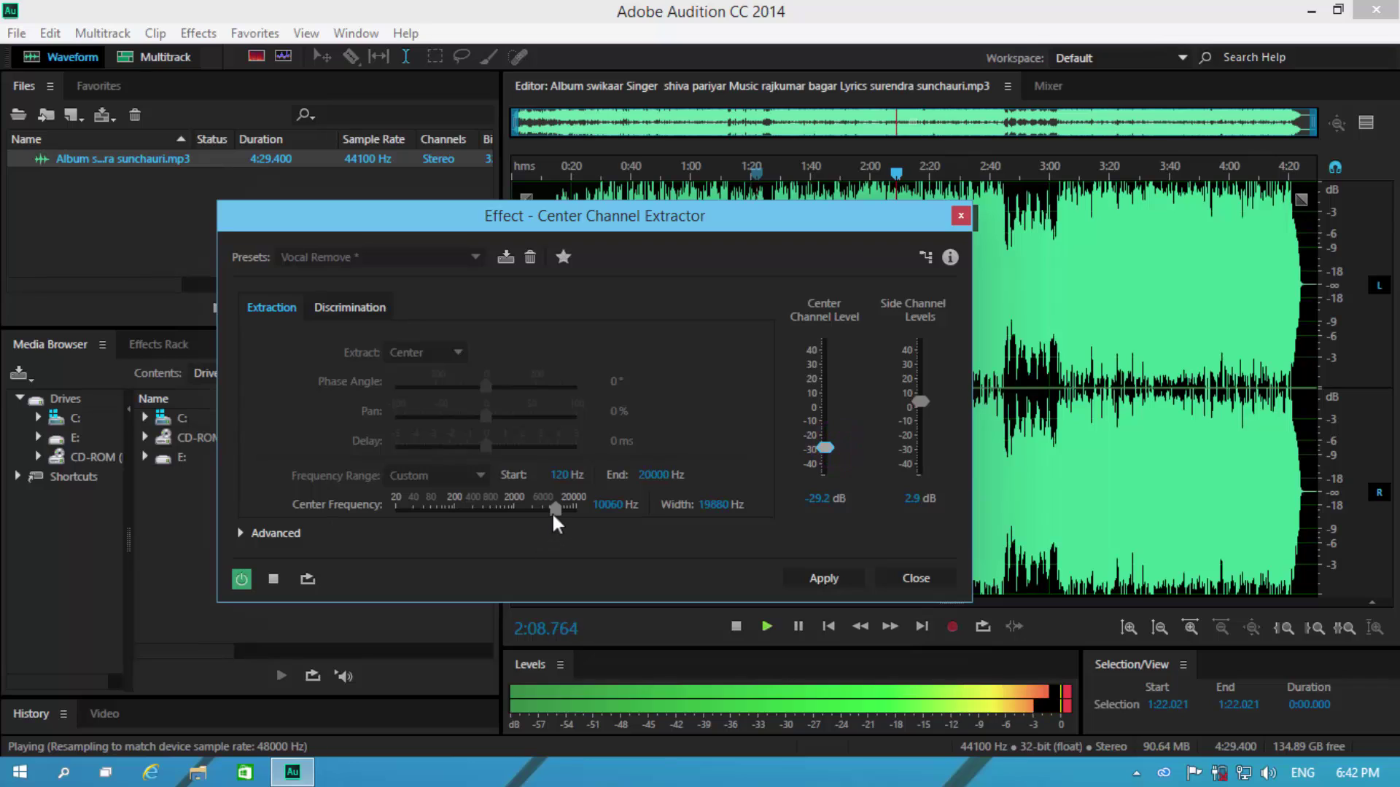
pyautogui.moveTo(552, 509)
pyautogui.mouseDown()
pyautogui.moveTo(540, 510)
pyautogui.moveTo(567, 507)
pyautogui.moveTo(530, 498)
pyautogui.mouseUp()
# Set the effect's phase discrimination to 9.4°, stop the preview, and apply the Center Channel Extractor to the song.
pyautogui.click(352, 307)
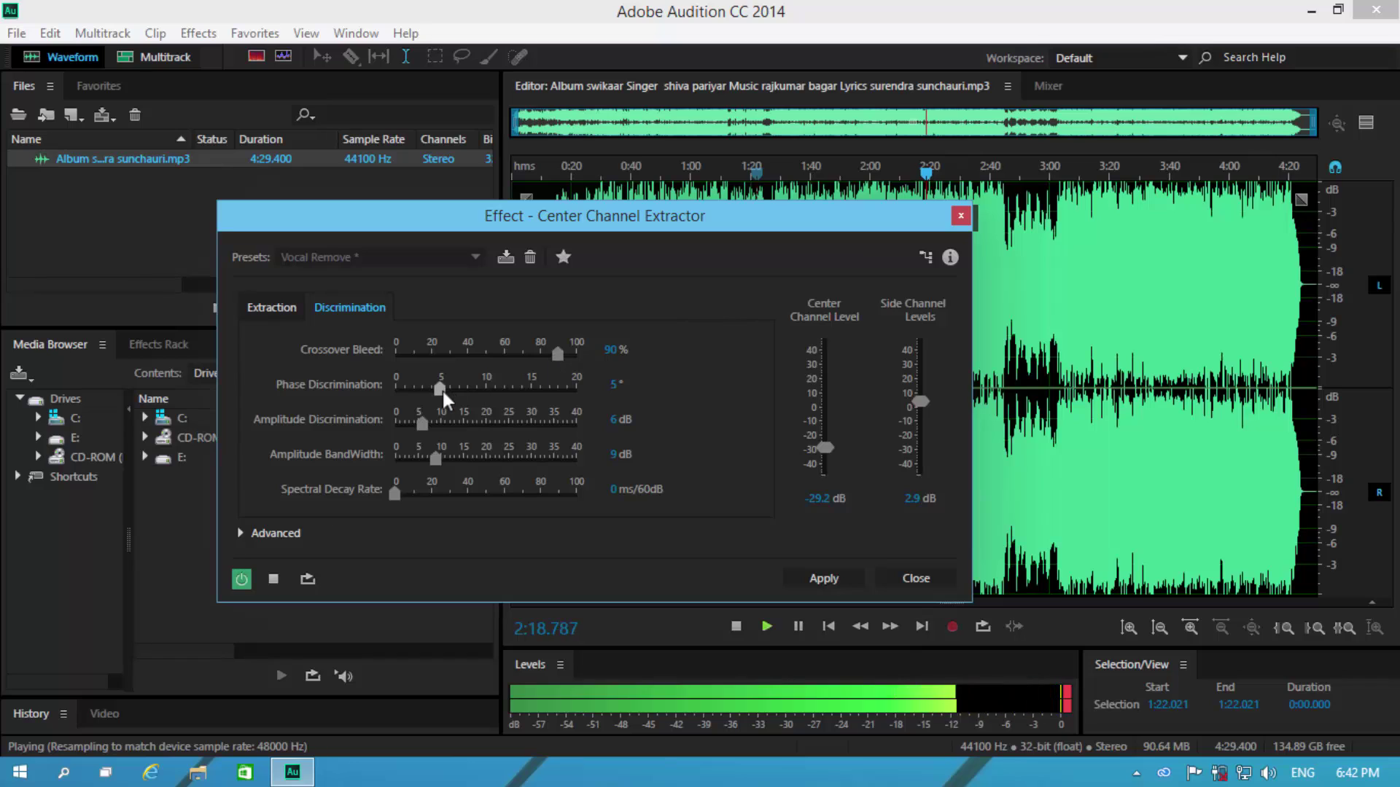
pyautogui.moveTo(441, 388); pyautogui.dragTo(480, 387)
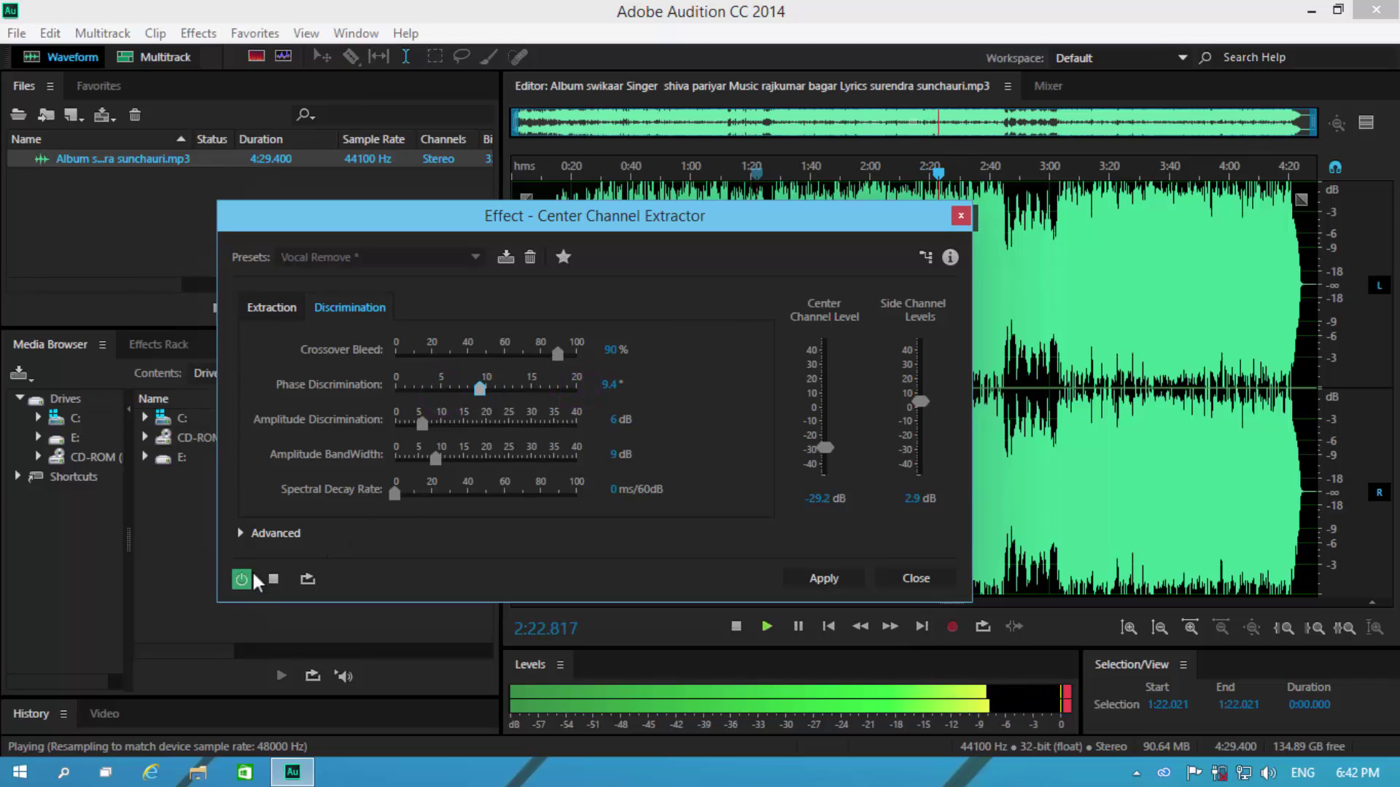
pyautogui.click(272, 581)
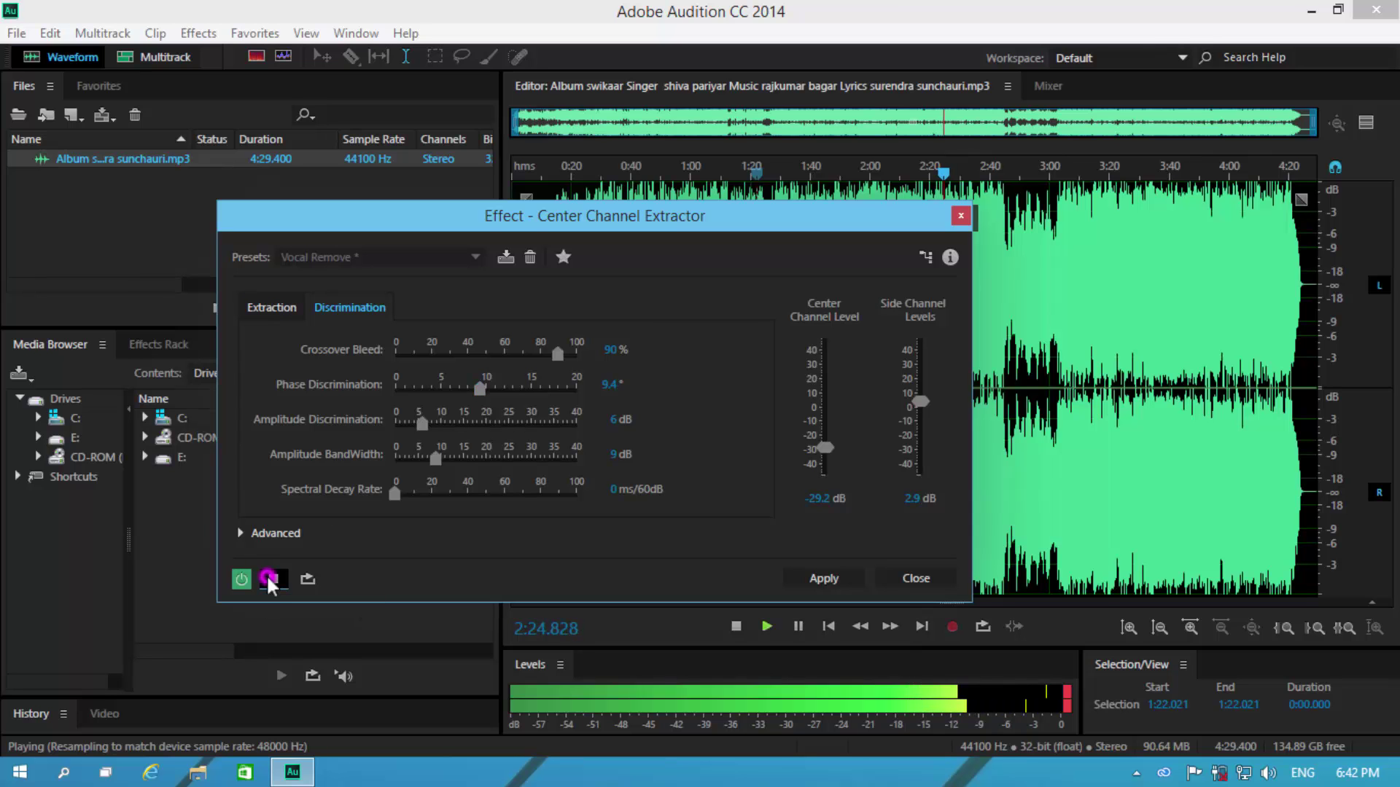
pyautogui.moveTo(724, 233); pyautogui.dragTo(860, 250)
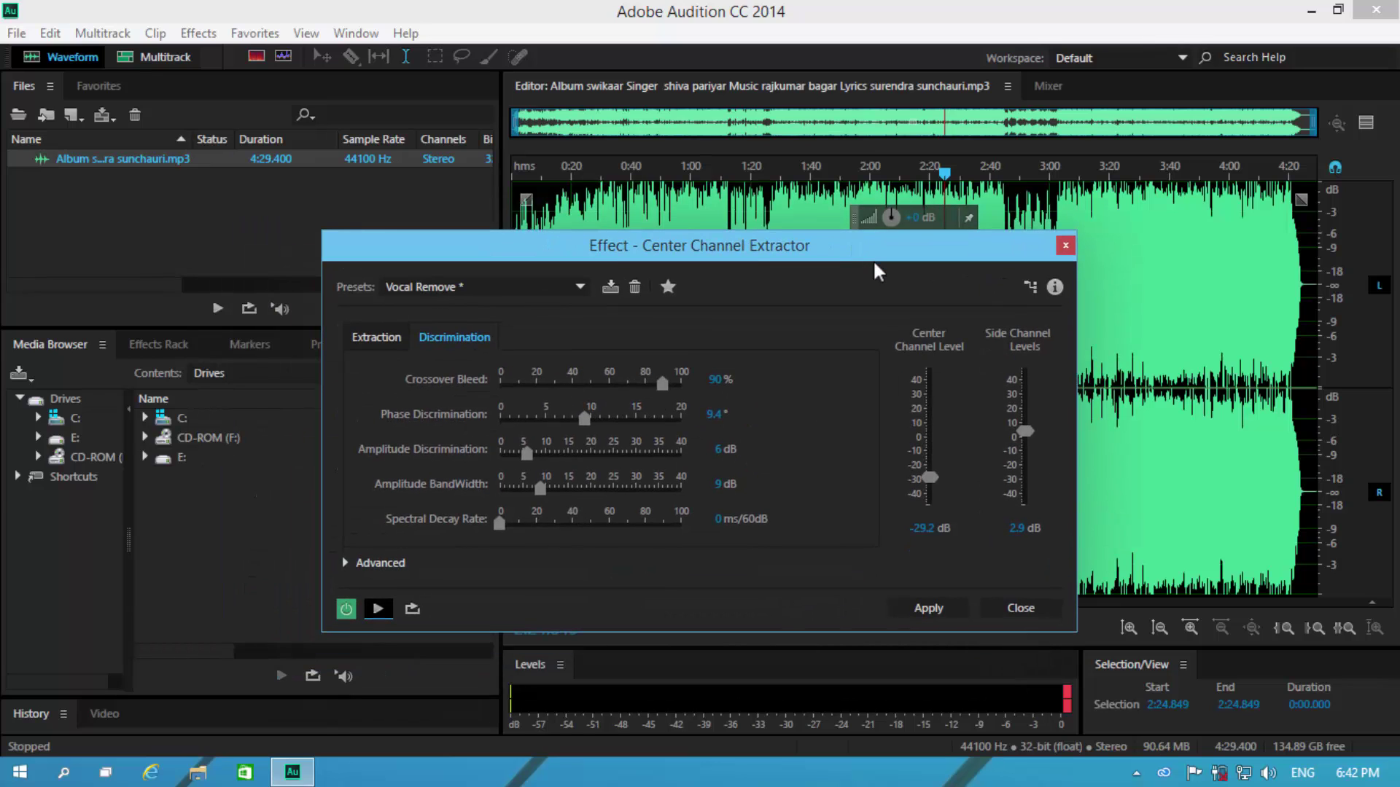
pyautogui.click(928, 608)
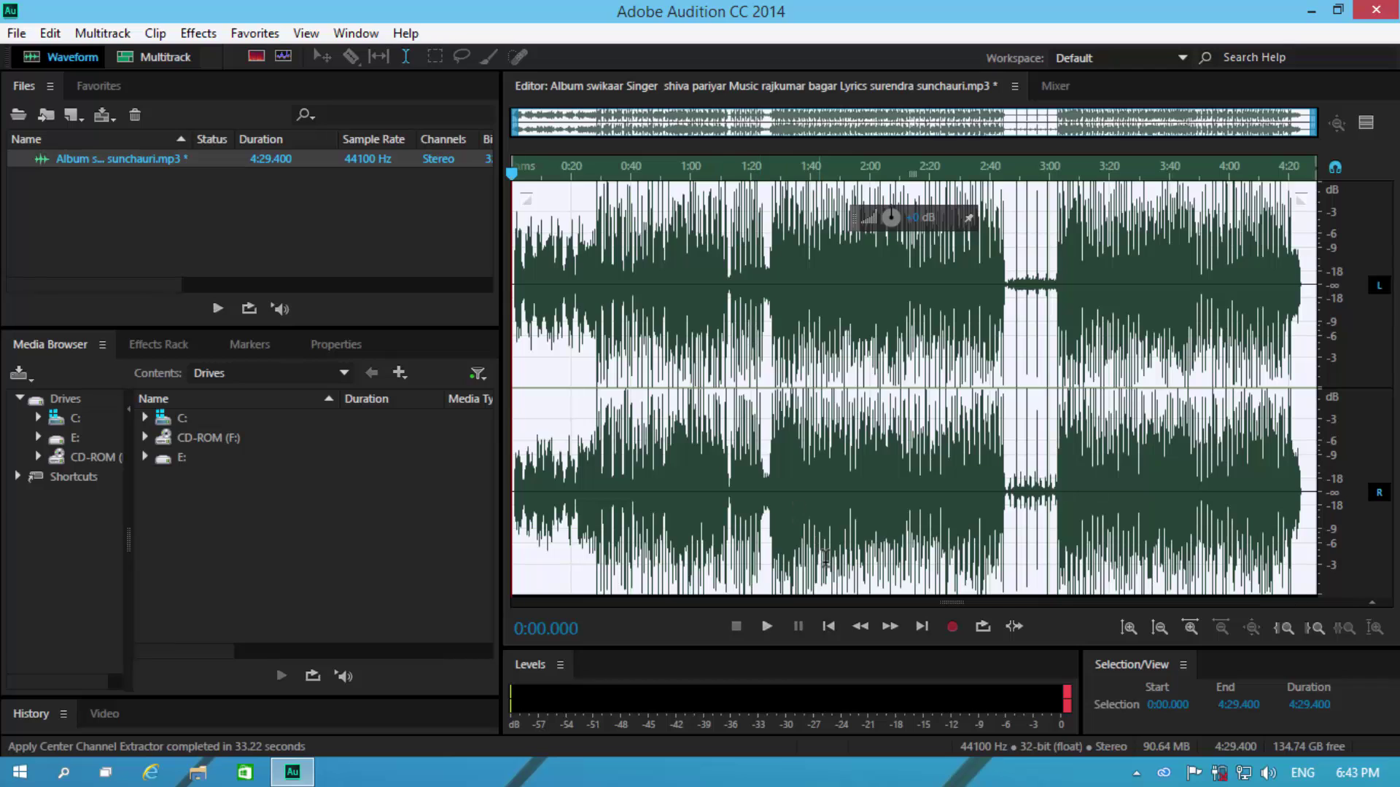
# Play the processed song from the start, skip through the first minute to check the vocal removal, and stop playback.
pyautogui.click(769, 627)
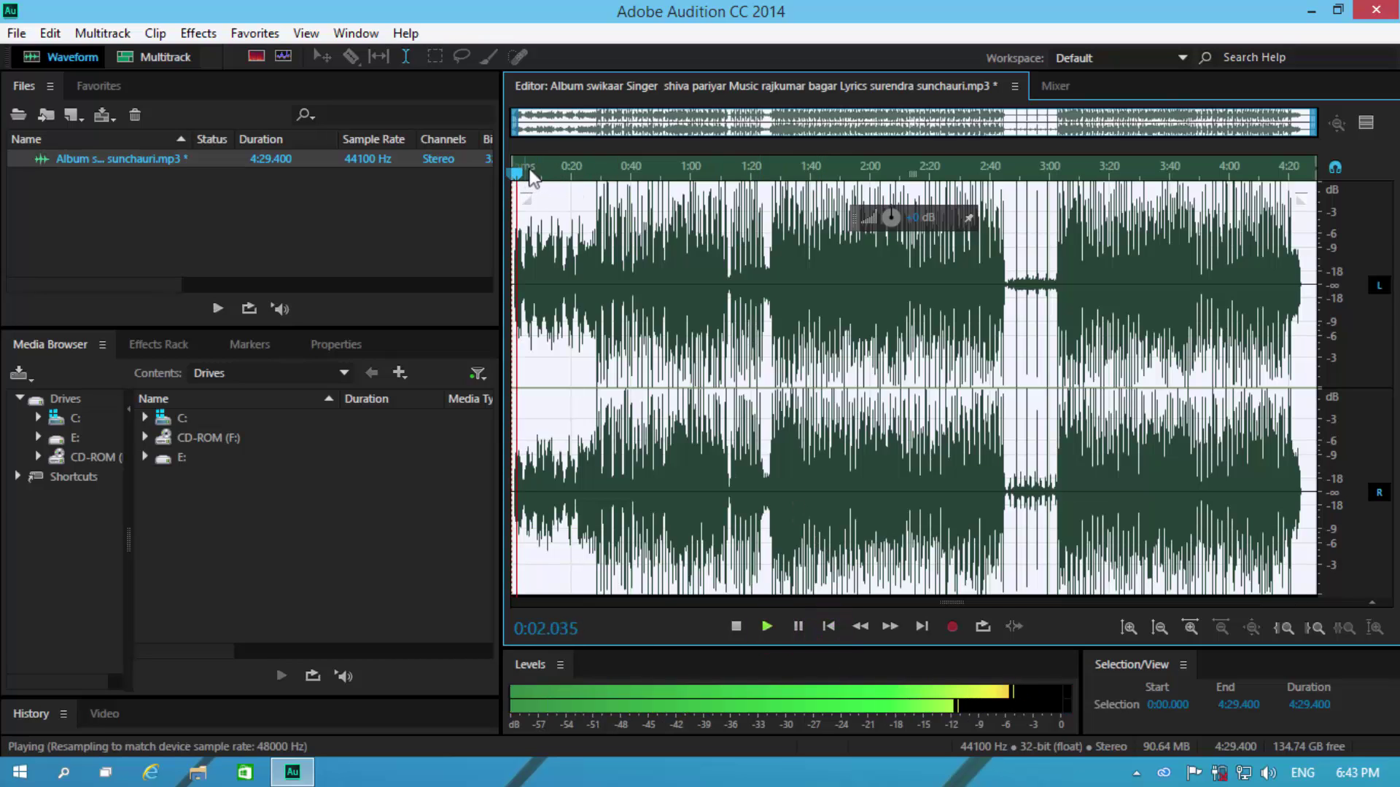
pyautogui.click(563, 169)
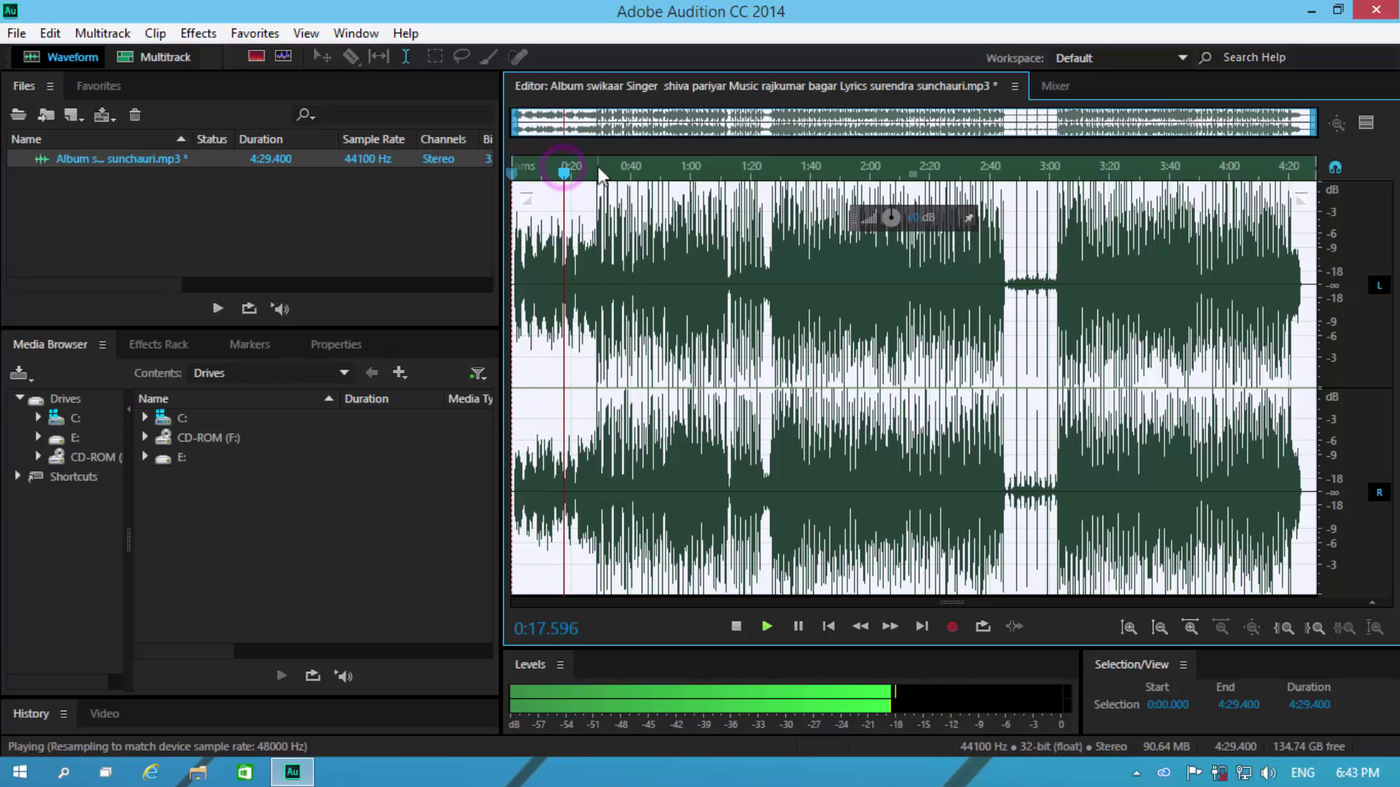
pyautogui.click(599, 170)
pyautogui.click(628, 169)
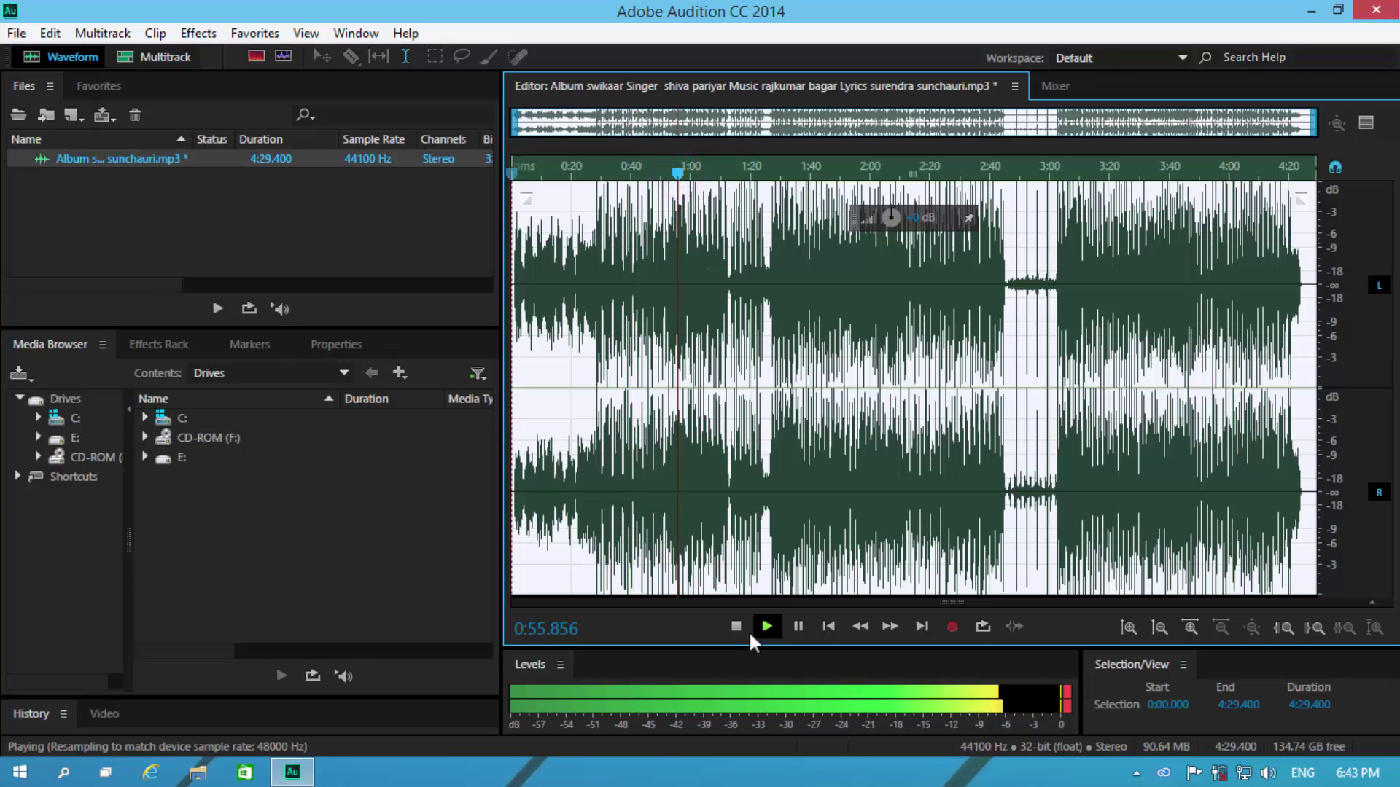
pyautogui.click(736, 626)
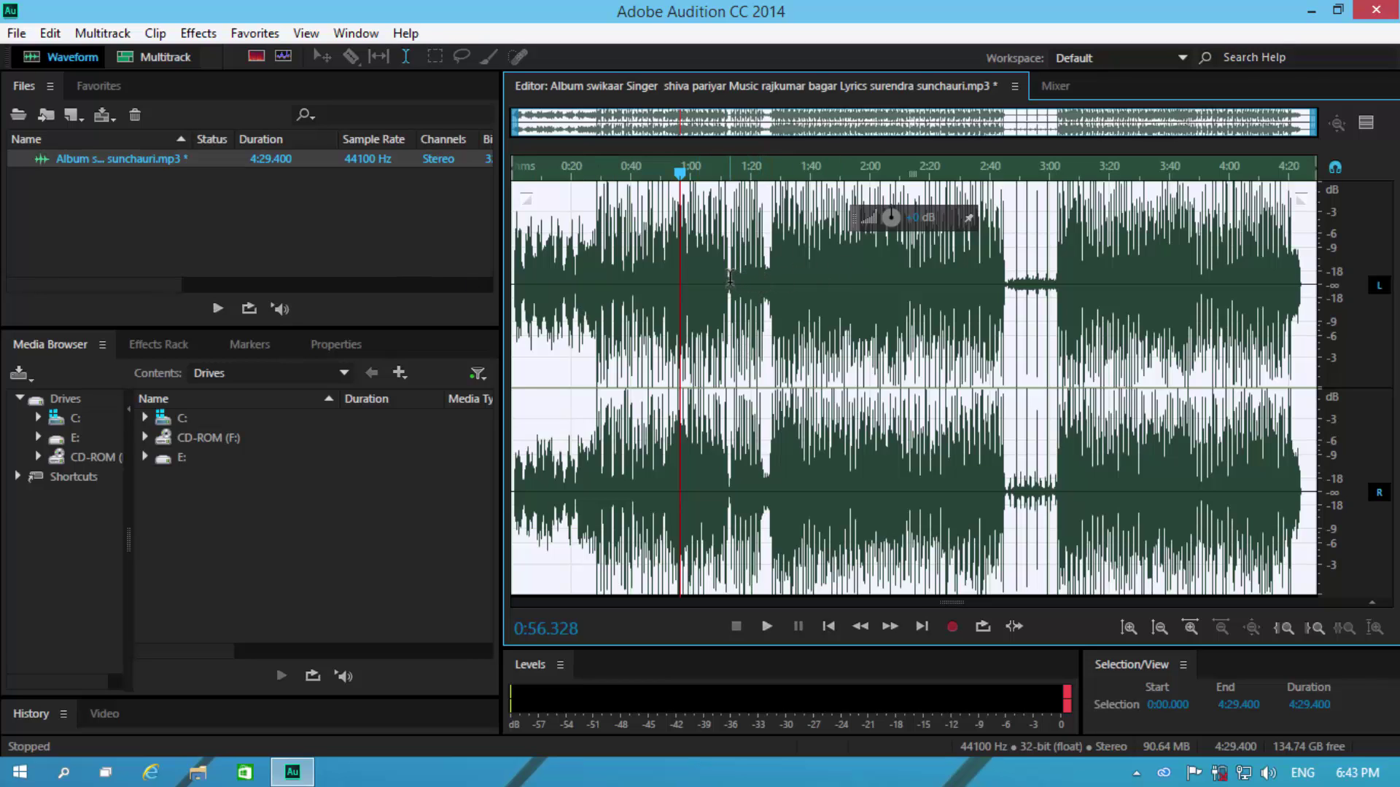
# Undo the Center Channel Extractor effect and briefly play the original song for comparison.
pyautogui.hotkey('ctrl', 'z')
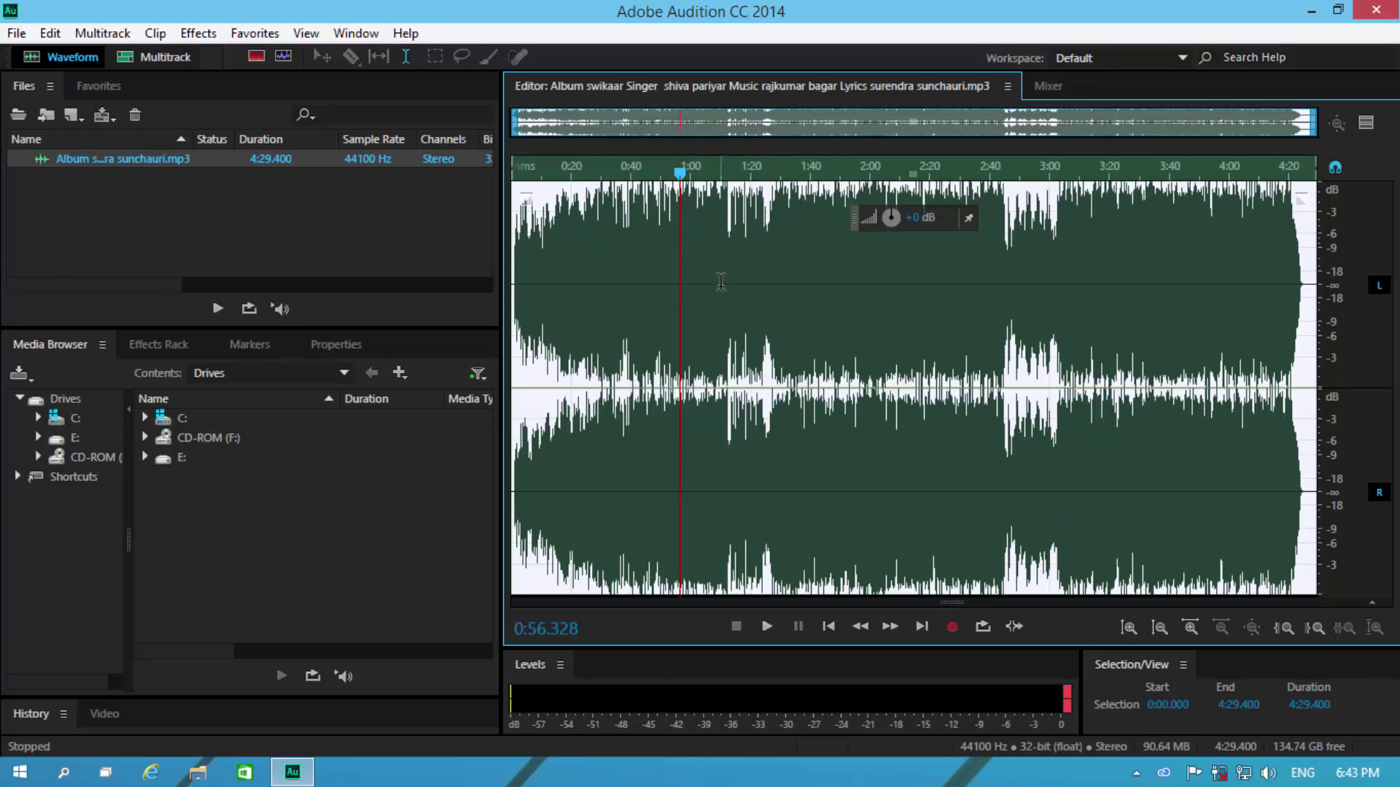
pyautogui.click(765, 625)
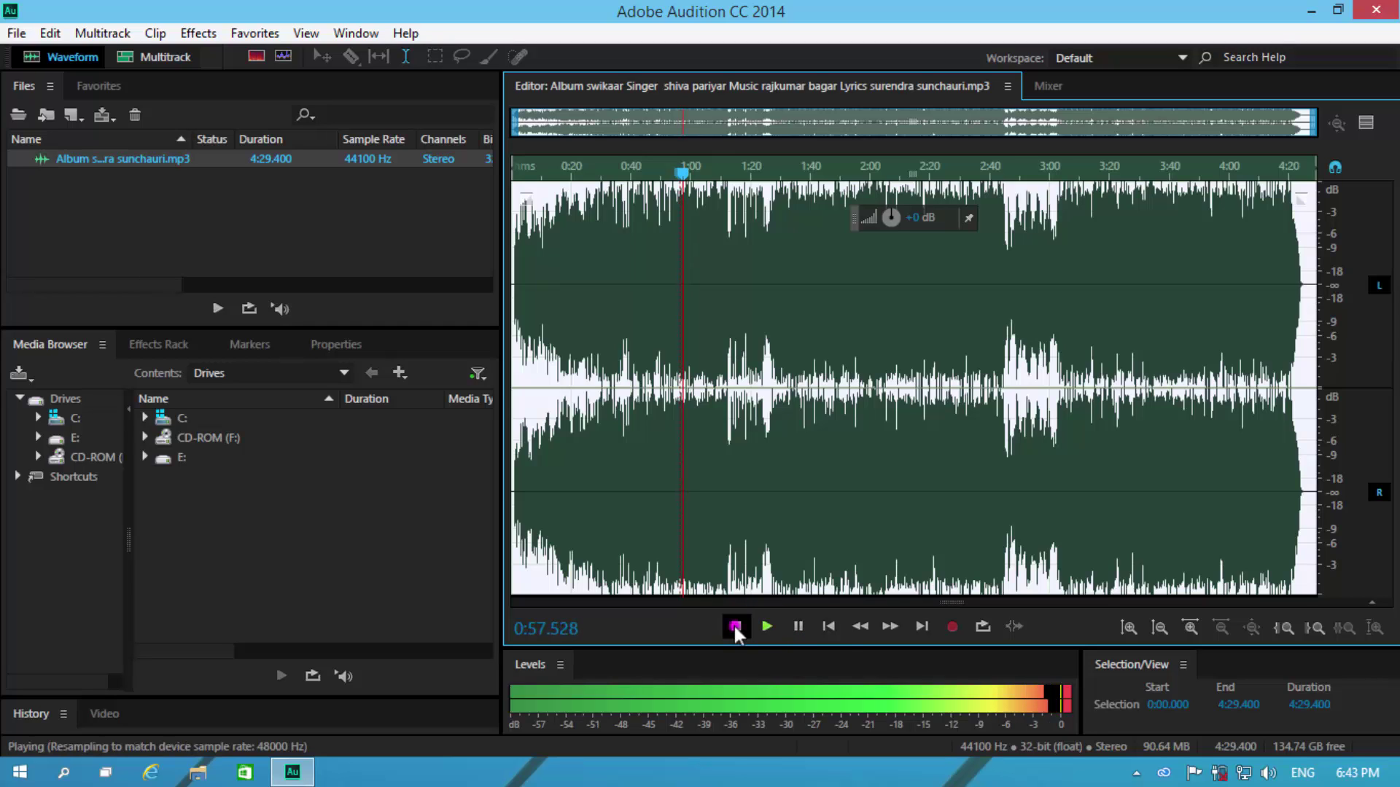
pyautogui.click(734, 627)
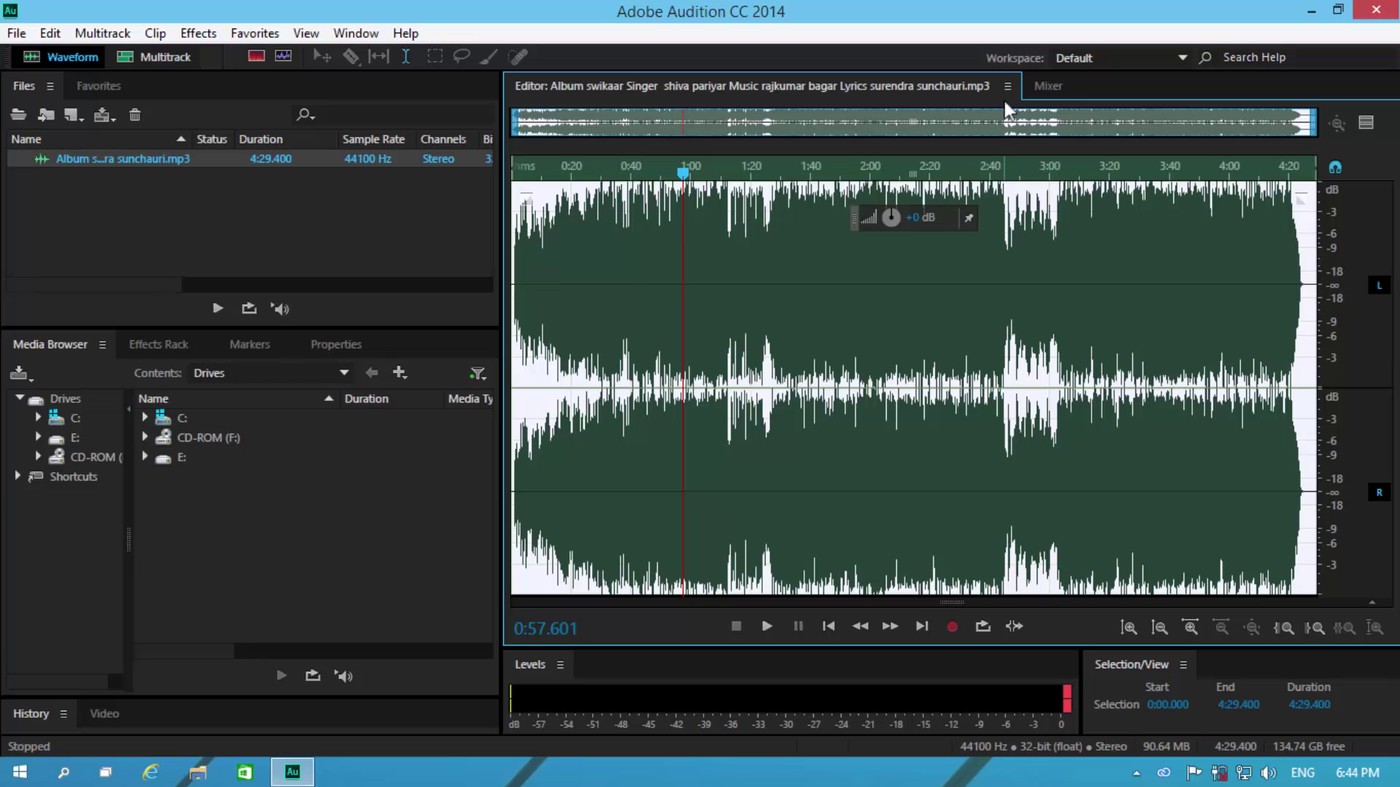
# Zoom into the song's first half minute and play from about 0:16 and 0:20 to listen for the vocals.
pyautogui.click(1189, 627)
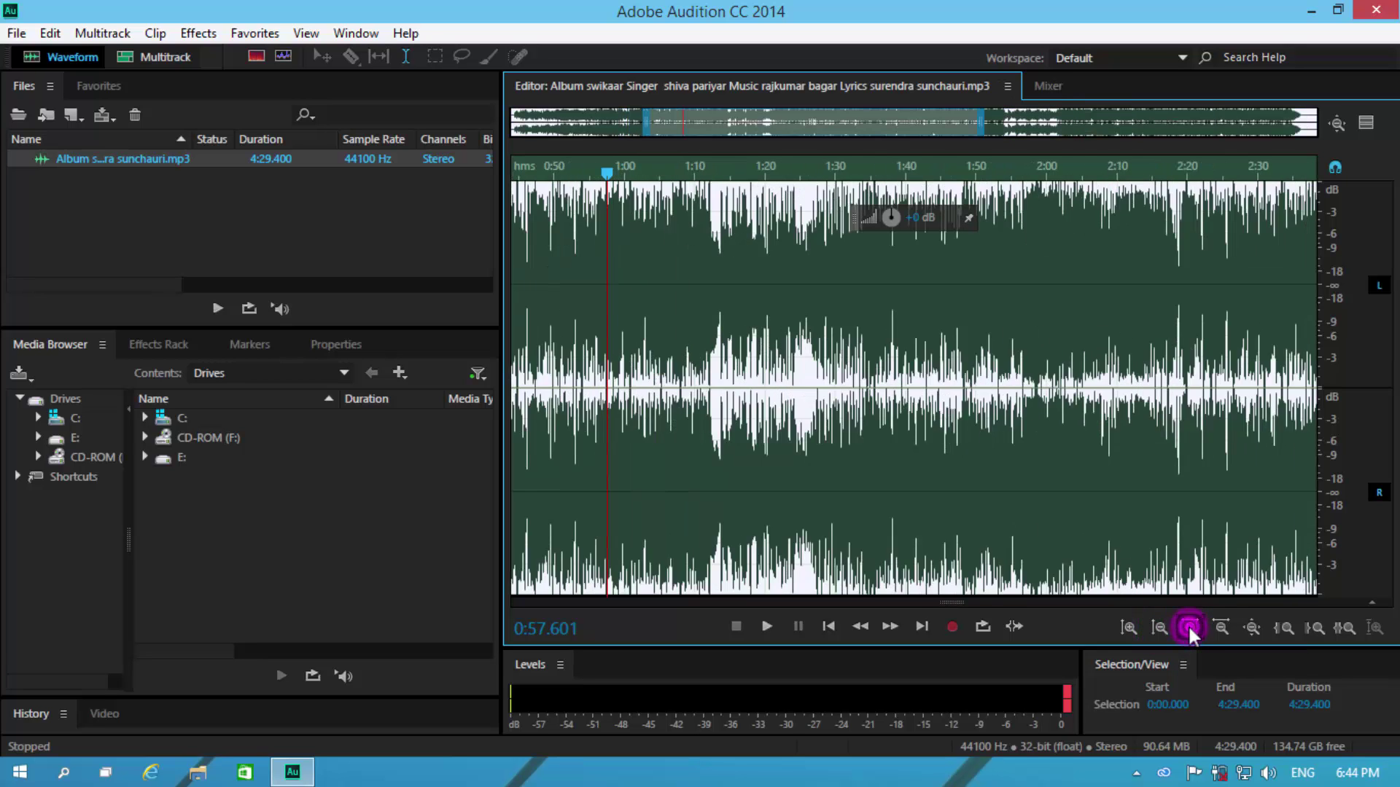
pyautogui.click(1189, 628)
pyautogui.click(1189, 628)
pyautogui.click(1190, 627)
pyautogui.click(1189, 627)
pyautogui.click(1189, 627)
pyautogui.click(1190, 628)
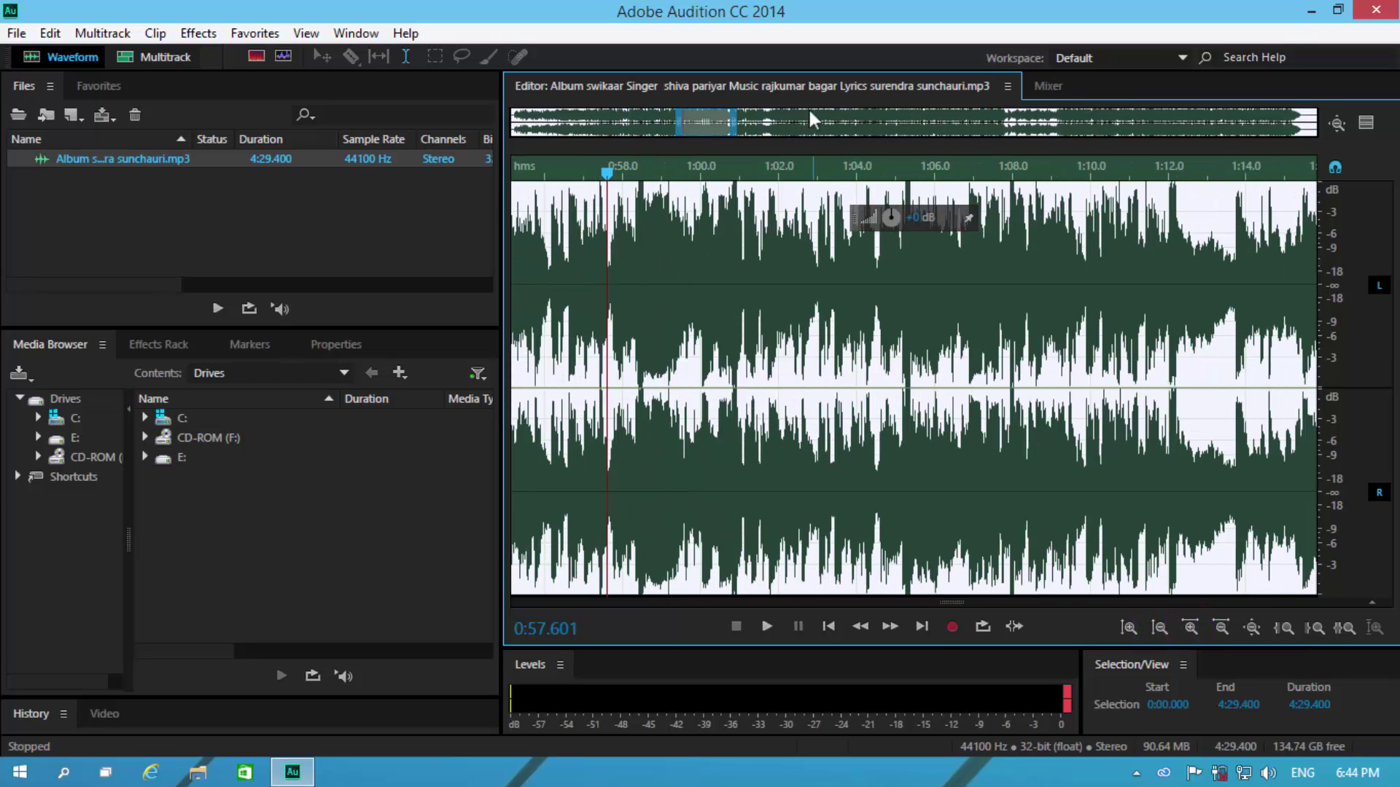
pyautogui.moveTo(713, 116); pyautogui.dragTo(571, 126)
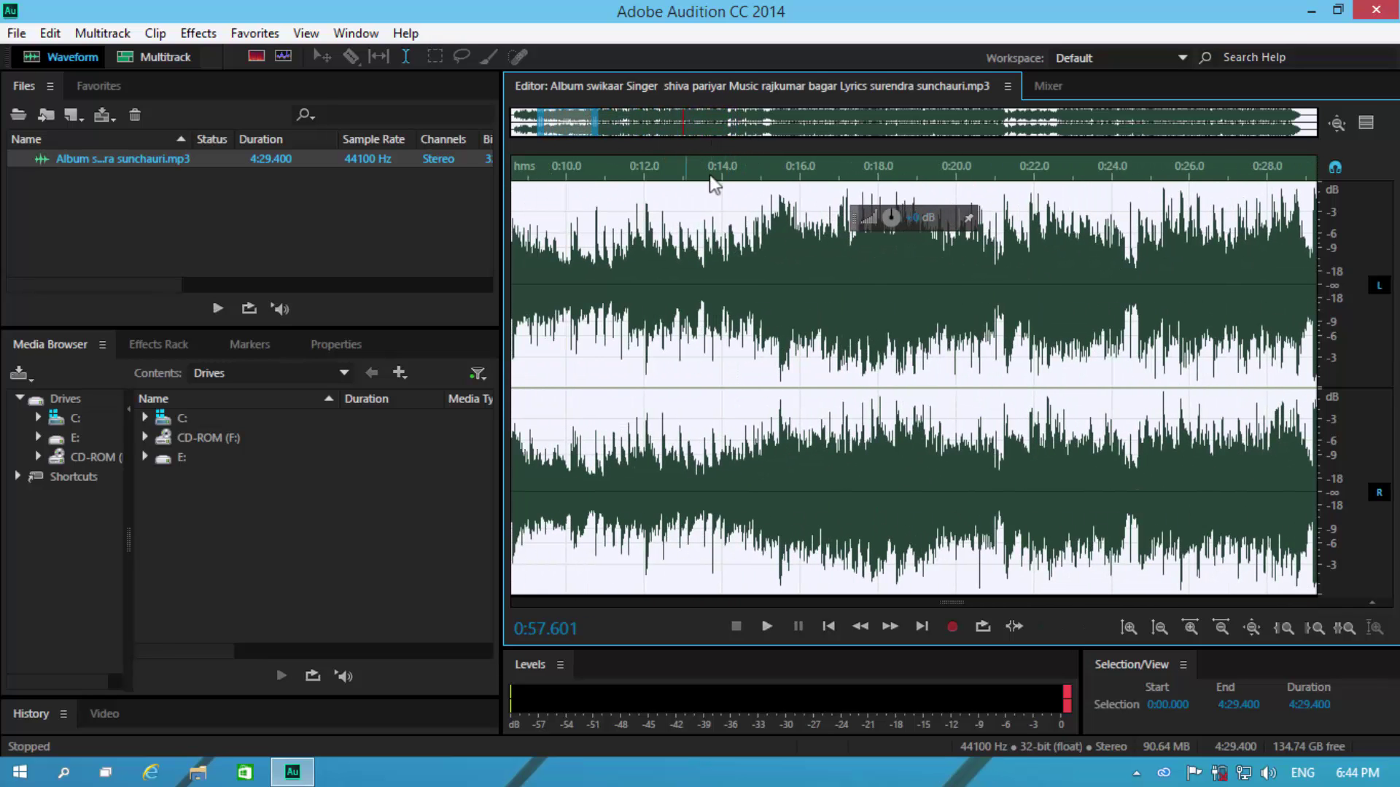
pyautogui.click(786, 169)
pyautogui.press('space')
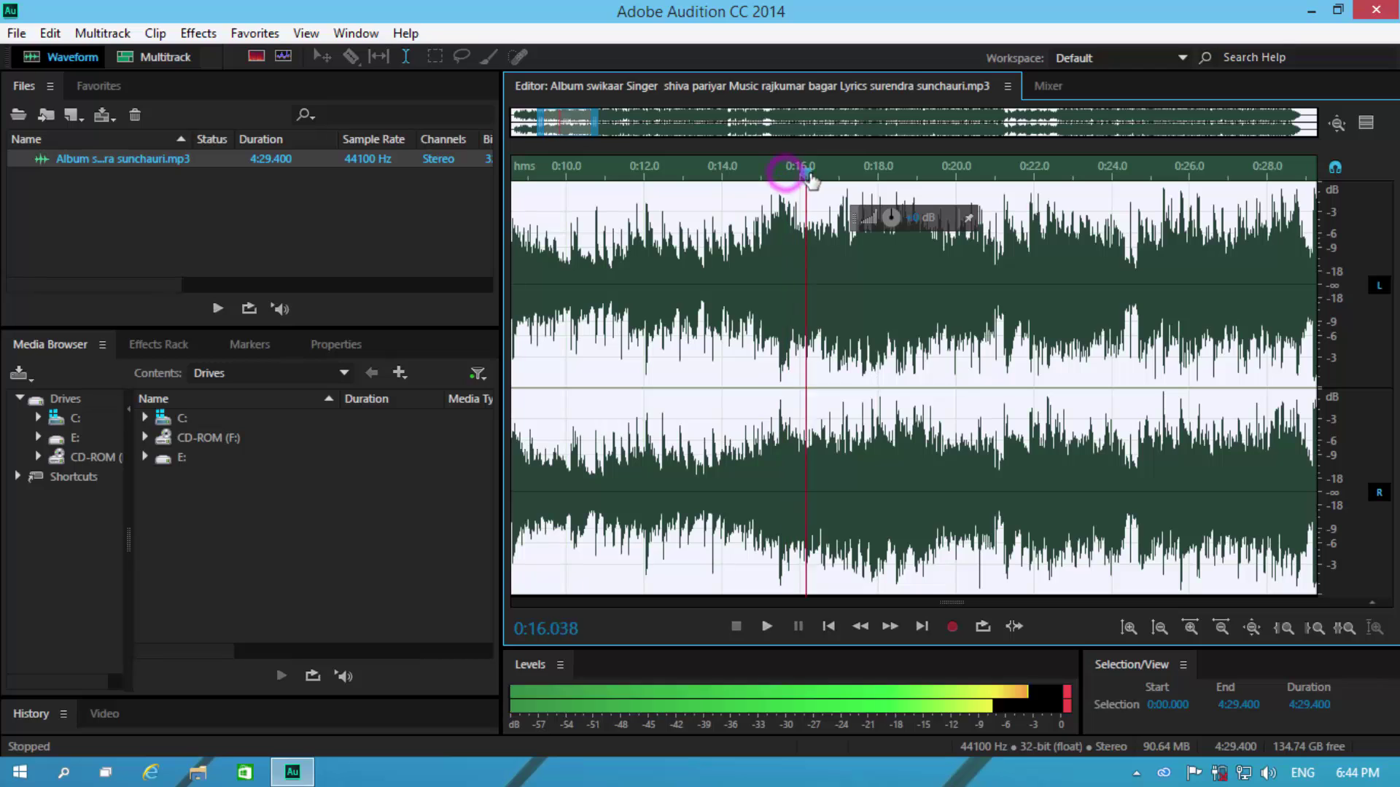
pyautogui.click(958, 181)
pyautogui.click(775, 633)
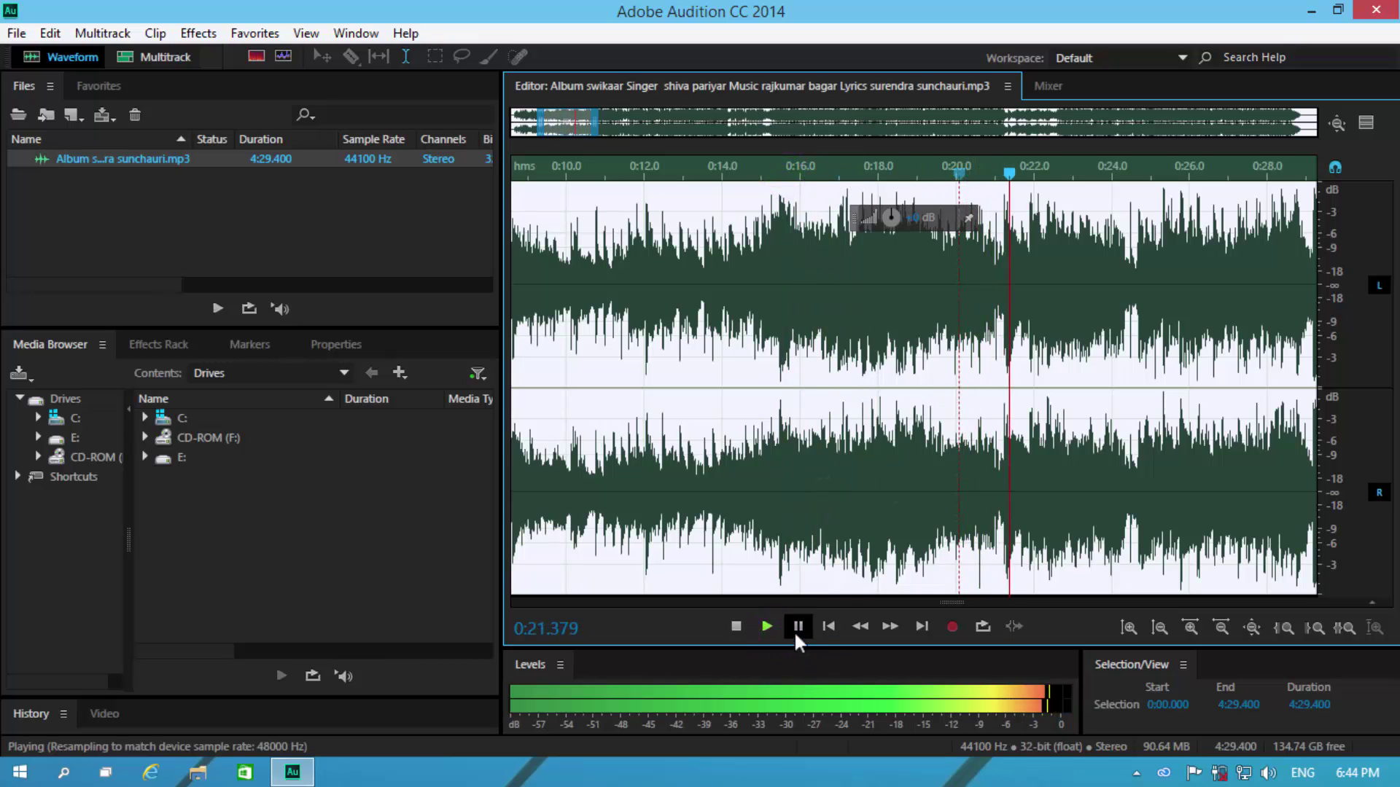
pyautogui.click(797, 627)
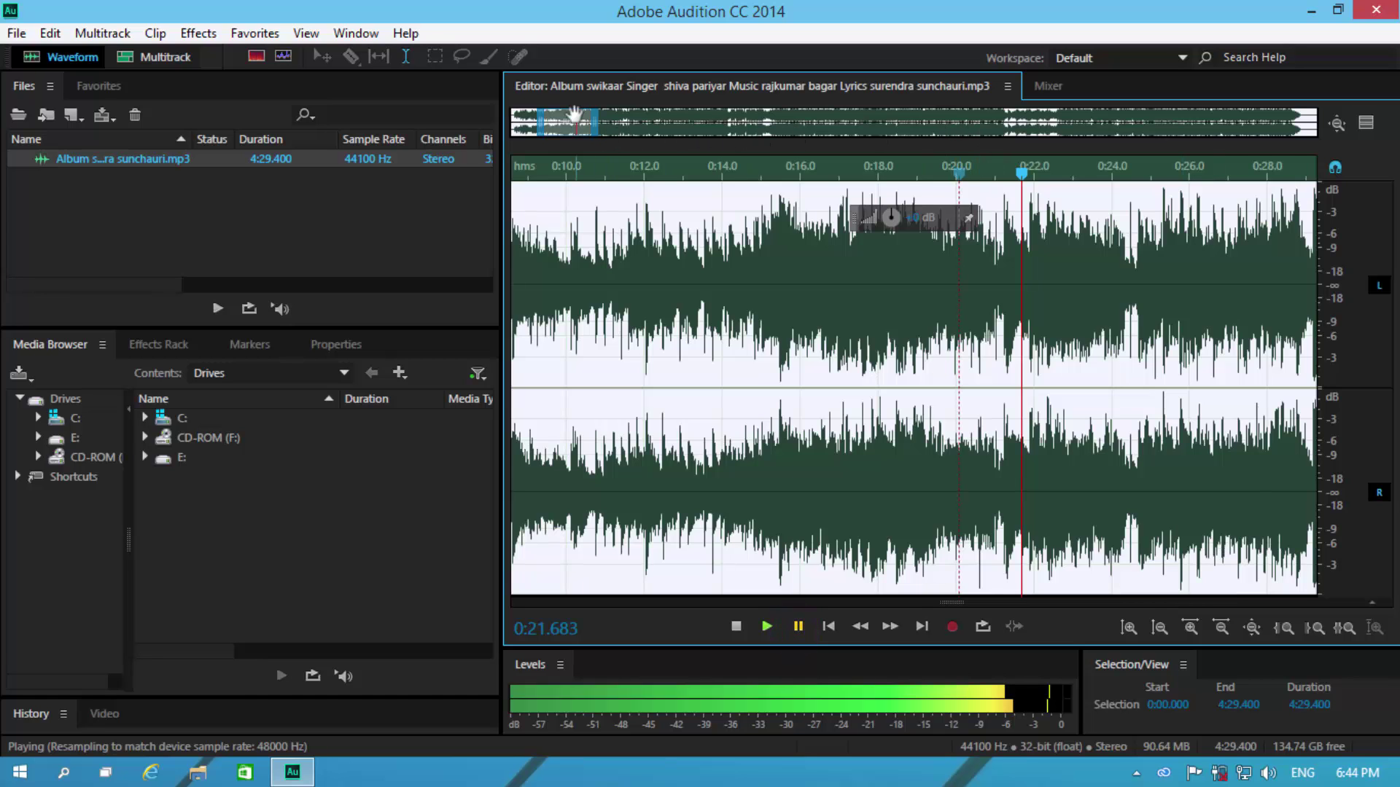
# Replay the song briefly from about 0:20 and stop playback.
pyautogui.moveTo(575, 114); pyautogui.dragTo(616, 114)
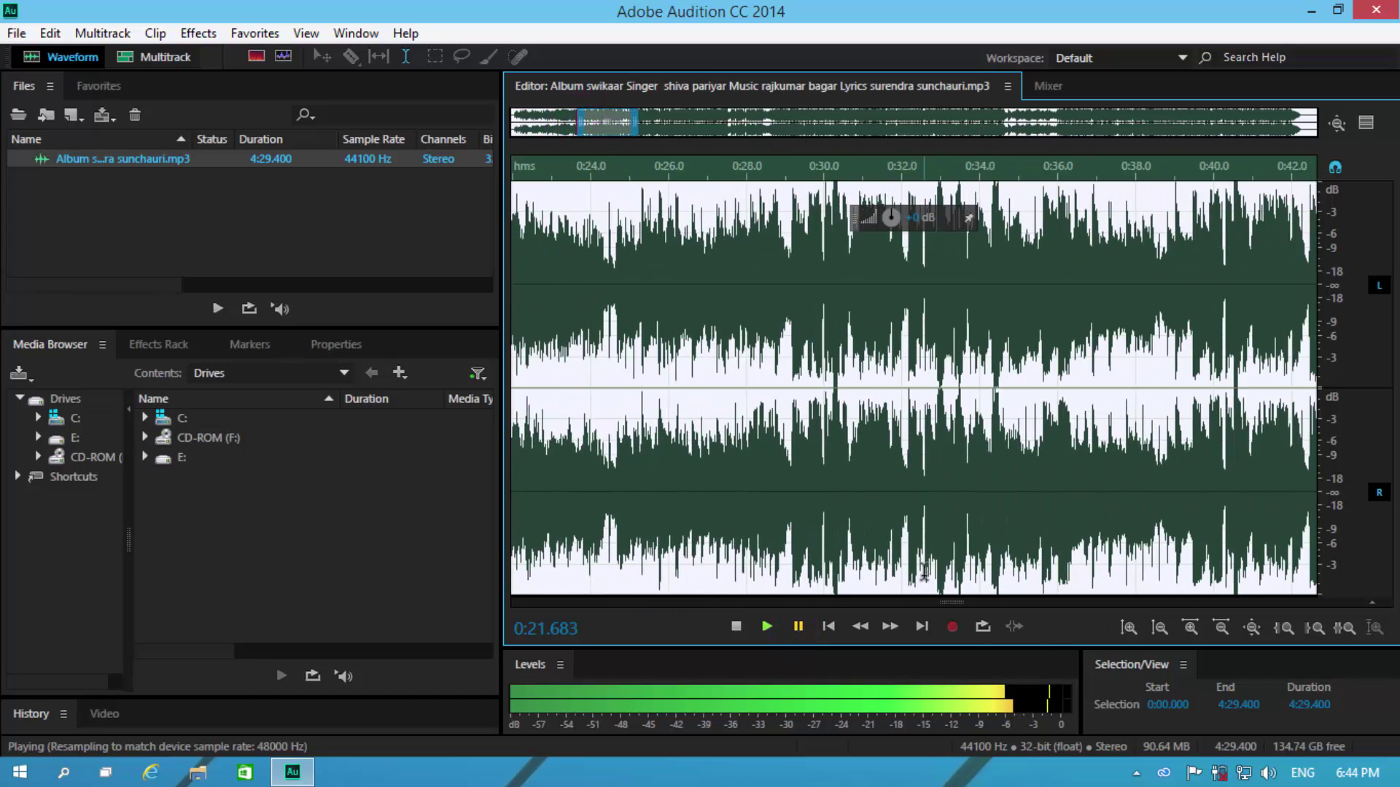
pyautogui.click(767, 626)
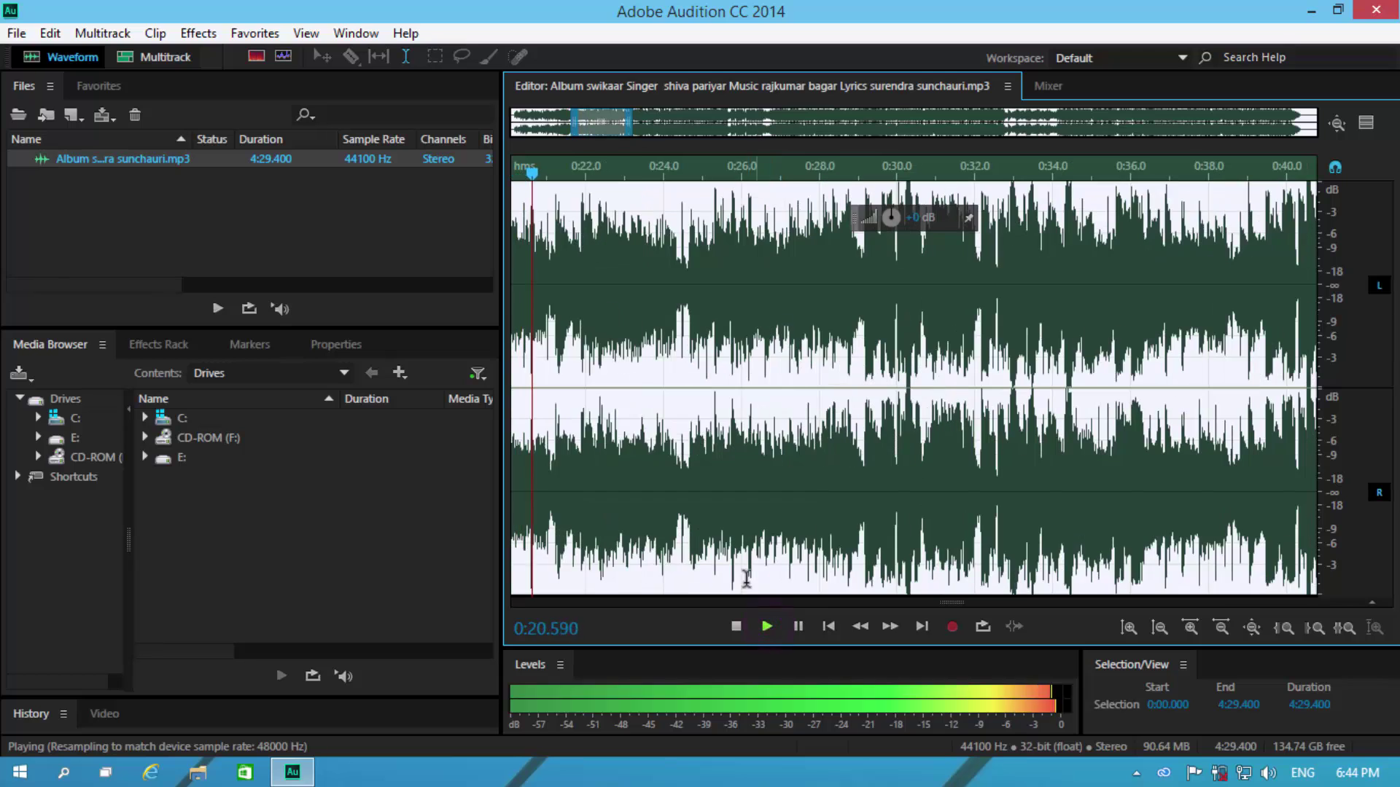
pyautogui.click(737, 626)
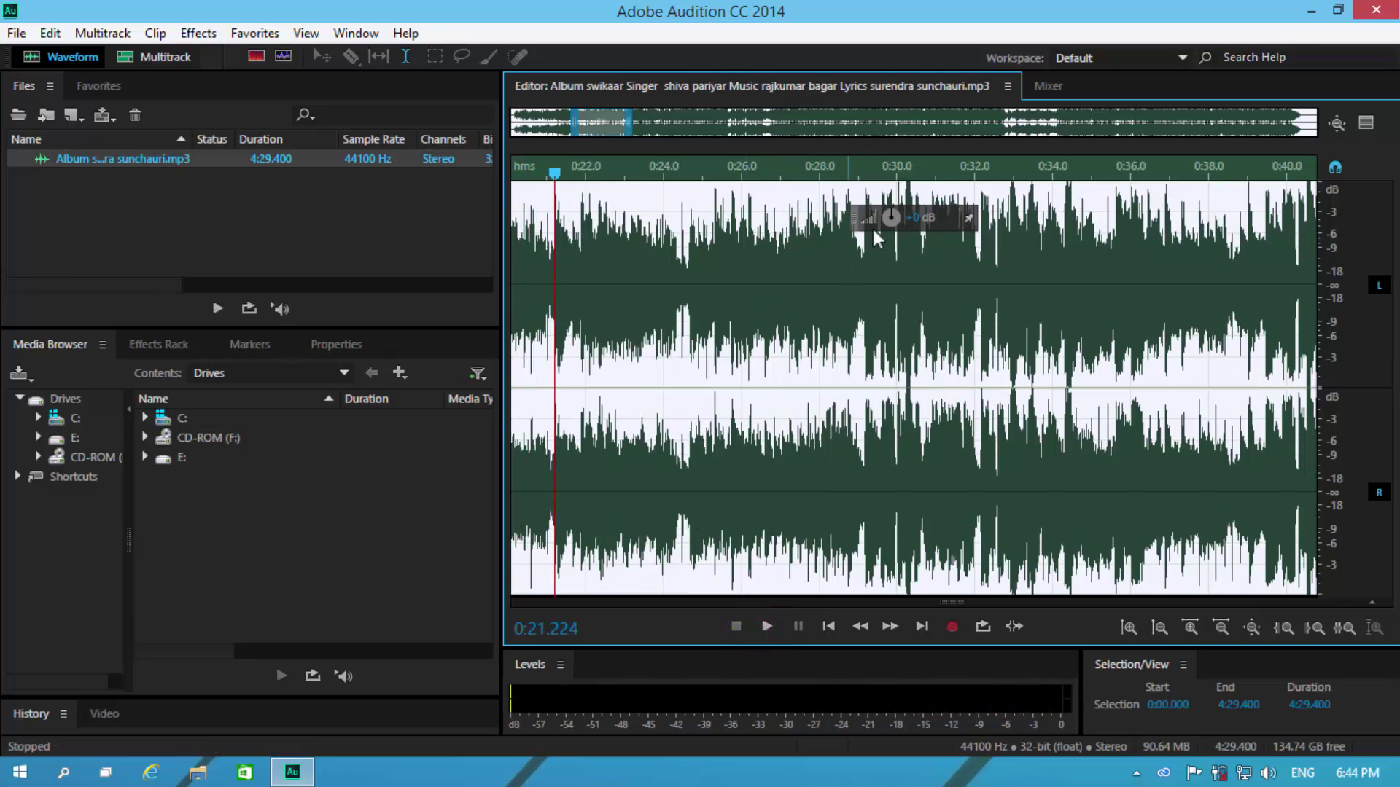
# Play around 0:28 to 0:30 to locate the passage's start, and restart playback from about 0:29.1.
pyautogui.moveTo(896, 323)
pyautogui.mouseDown()
pyautogui.moveTo(931, 325)
pyautogui.moveTo(903, 348)
pyautogui.mouseUp()
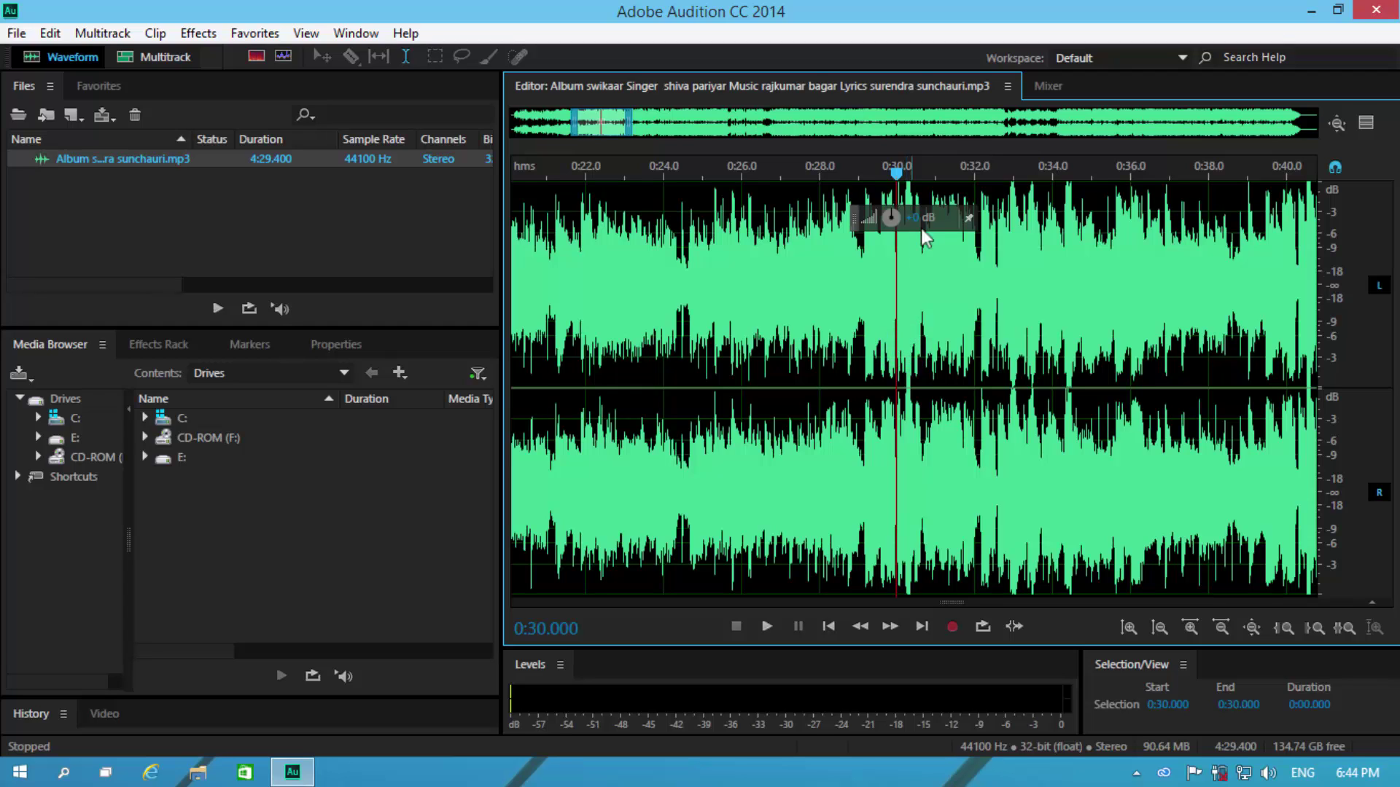
pyautogui.moveTo(897, 173); pyautogui.dragTo(880, 212)
pyautogui.click(766, 627)
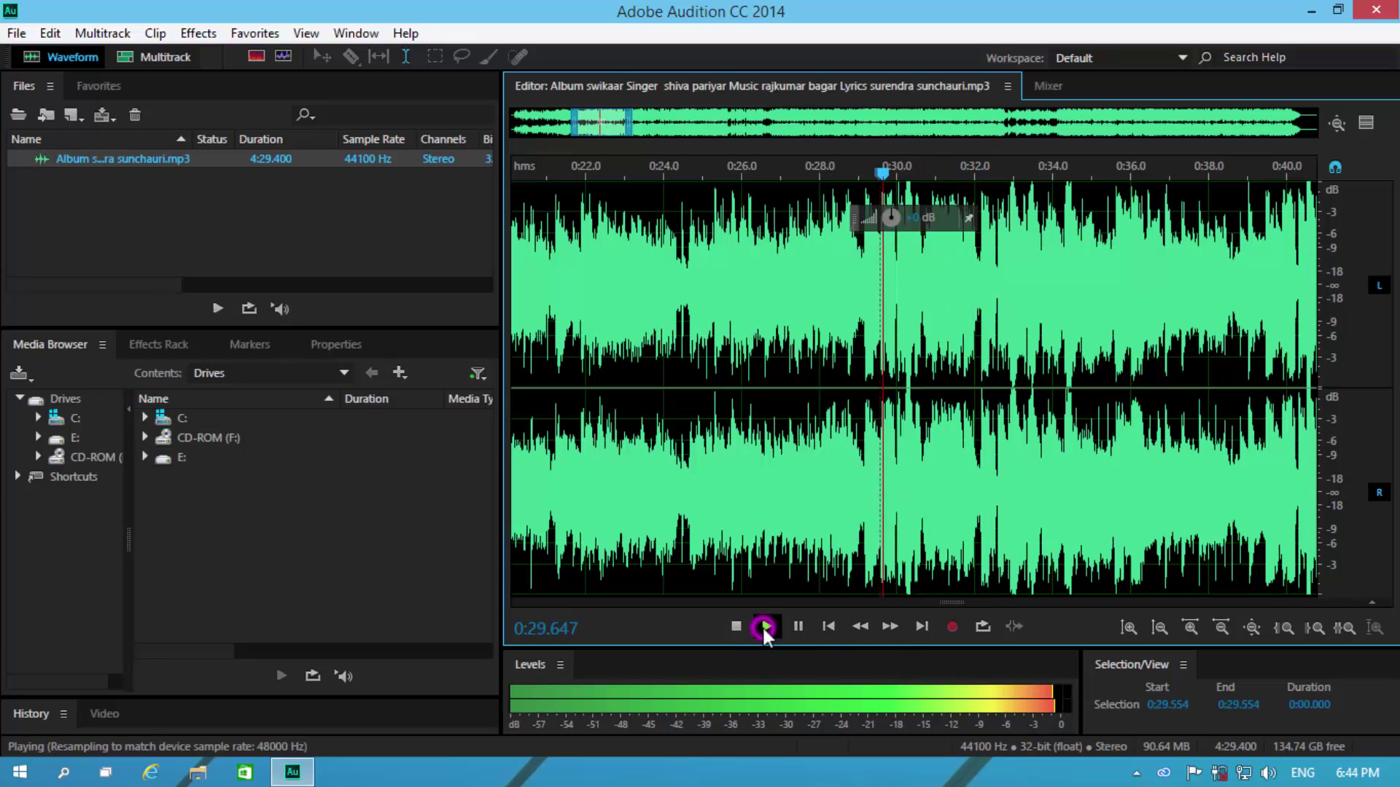
pyautogui.click(817, 174)
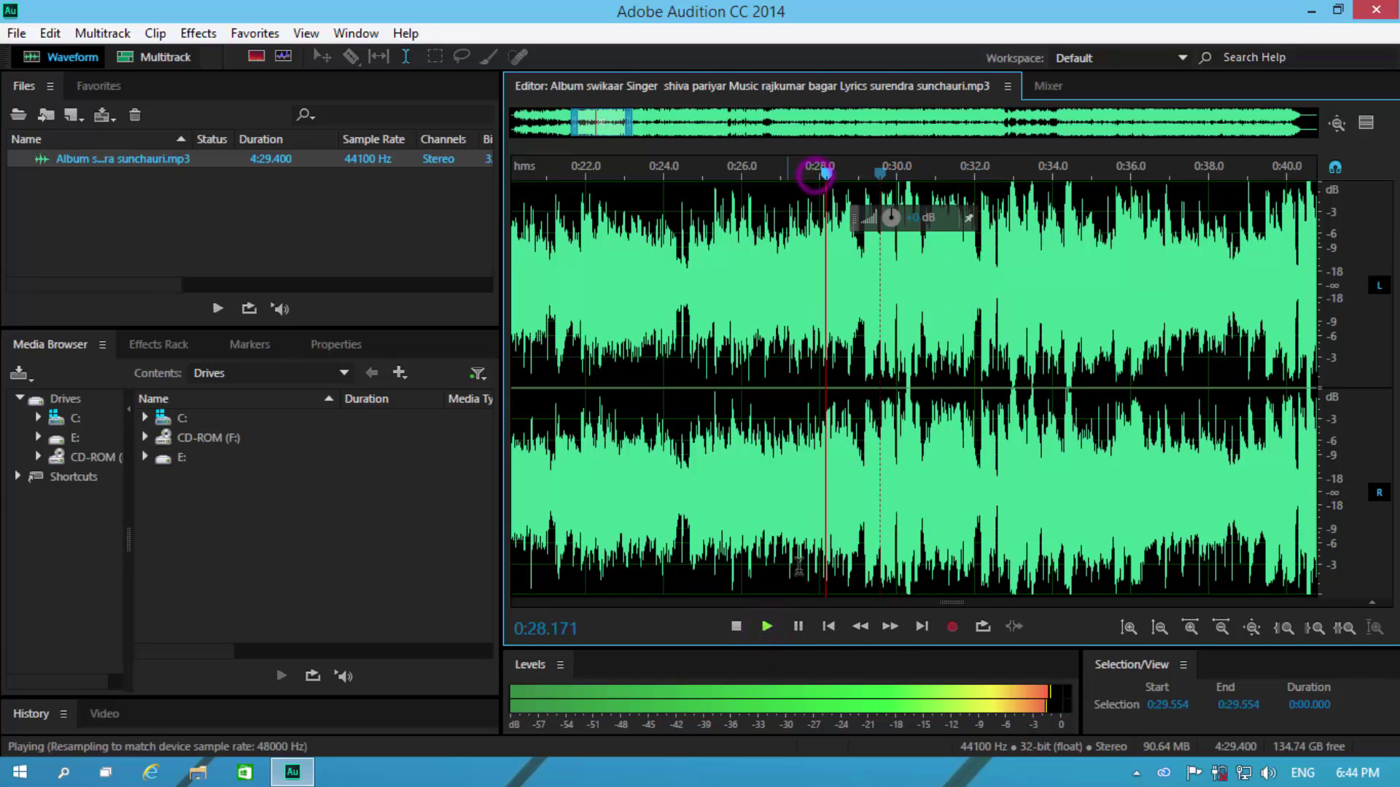
pyautogui.click(798, 627)
pyautogui.moveTo(870, 177); pyautogui.dragTo(861, 195)
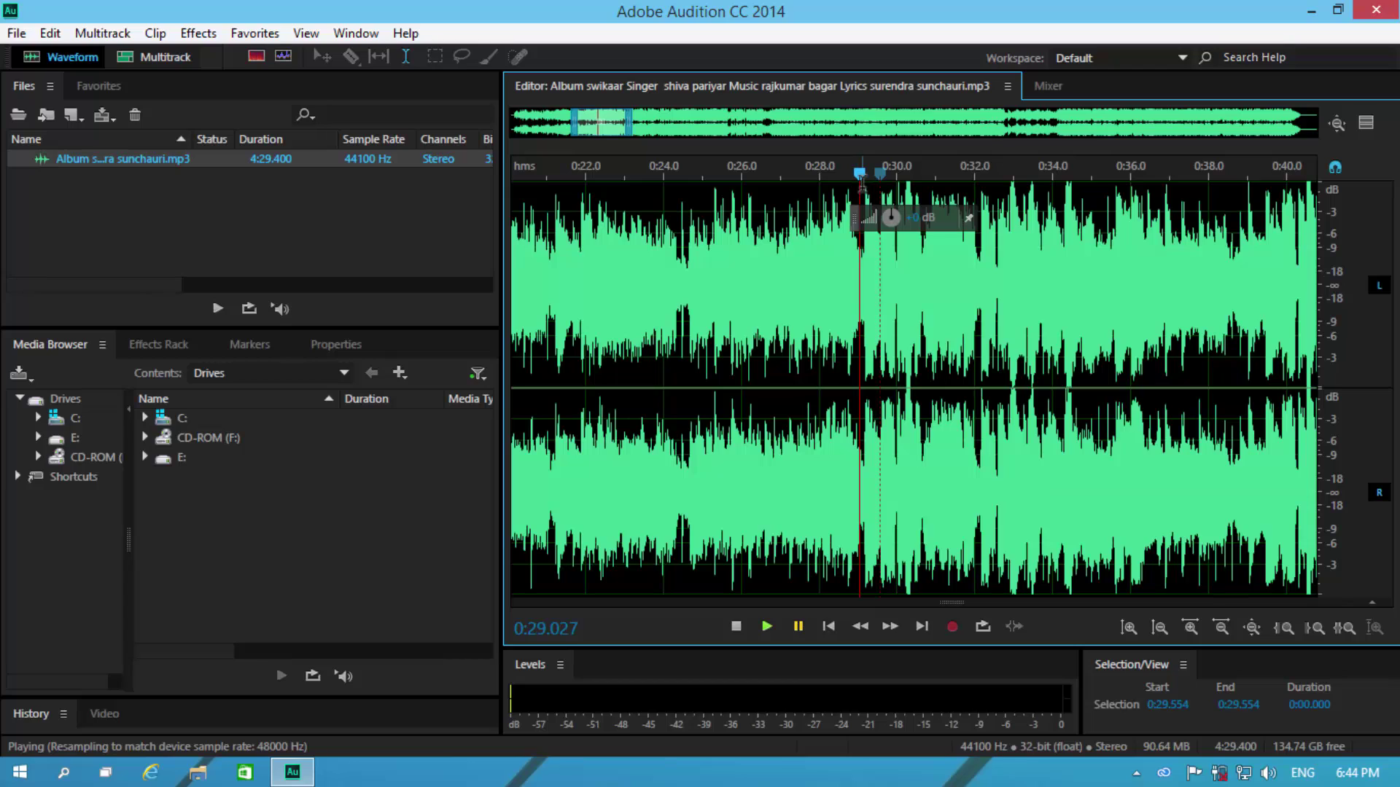
pyautogui.click(862, 187)
pyautogui.click(767, 627)
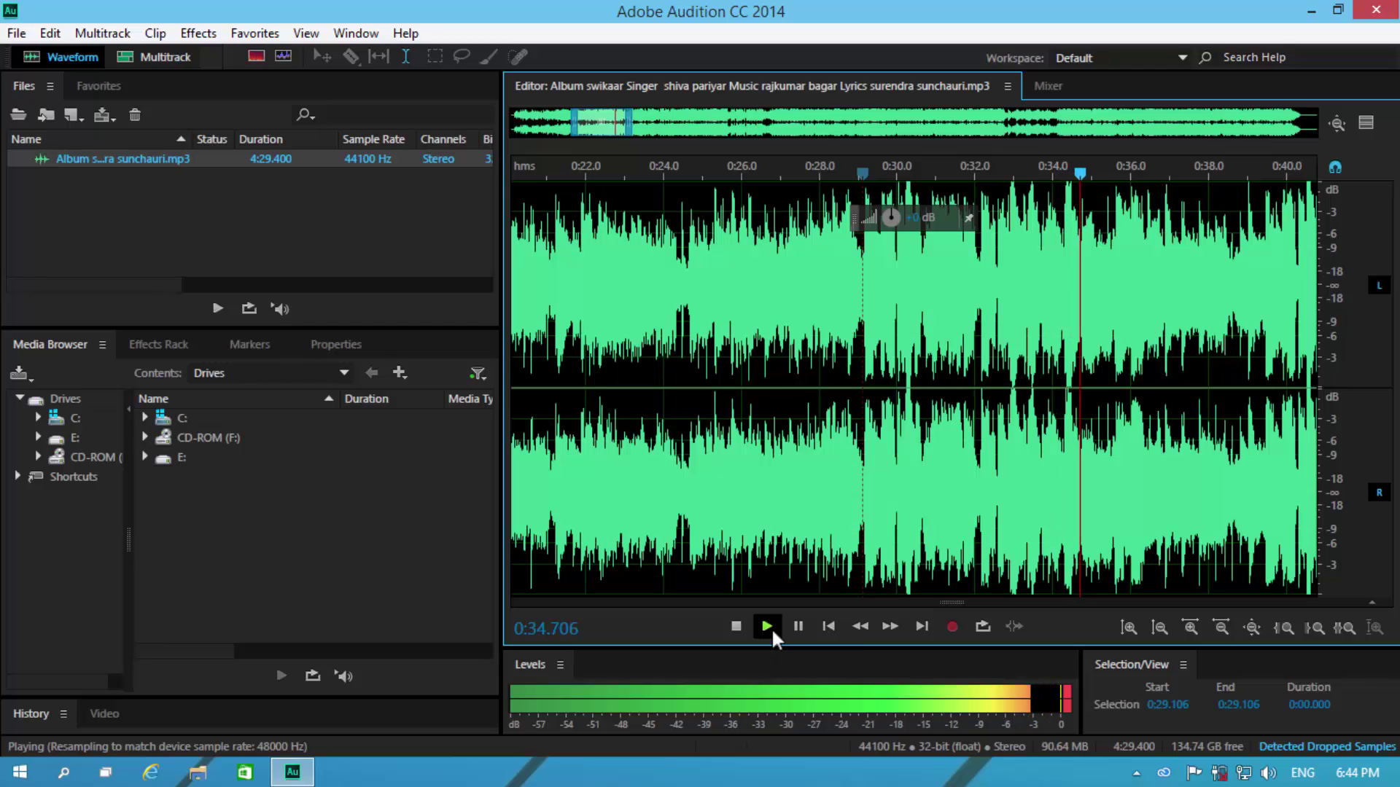
# Find the passage's end by pausing playback near 0:35.6, and select the audio from about 0:29.05 to 0:35.56.
pyautogui.click(767, 627)
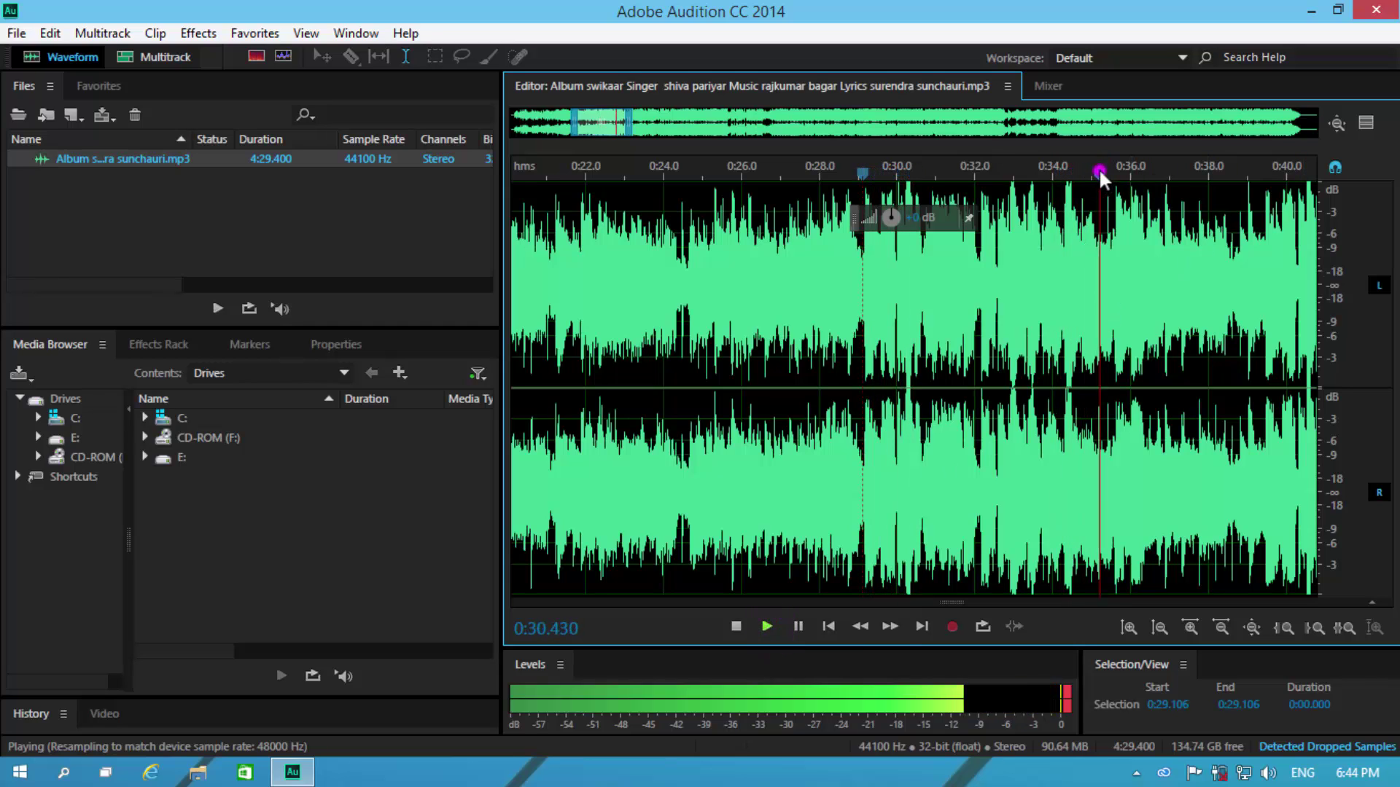
pyautogui.click(798, 627)
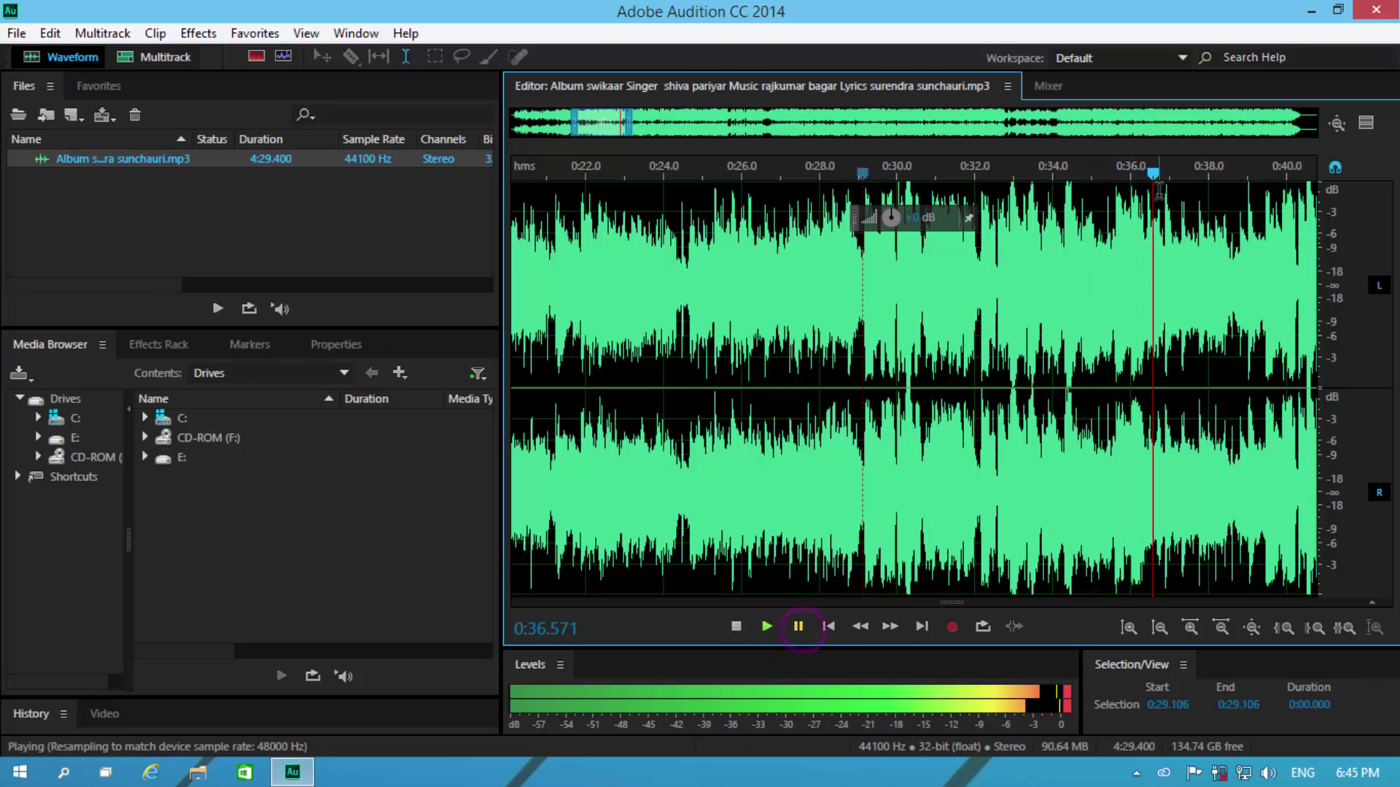
pyautogui.moveTo(1156, 183); pyautogui.dragTo(1087, 175)
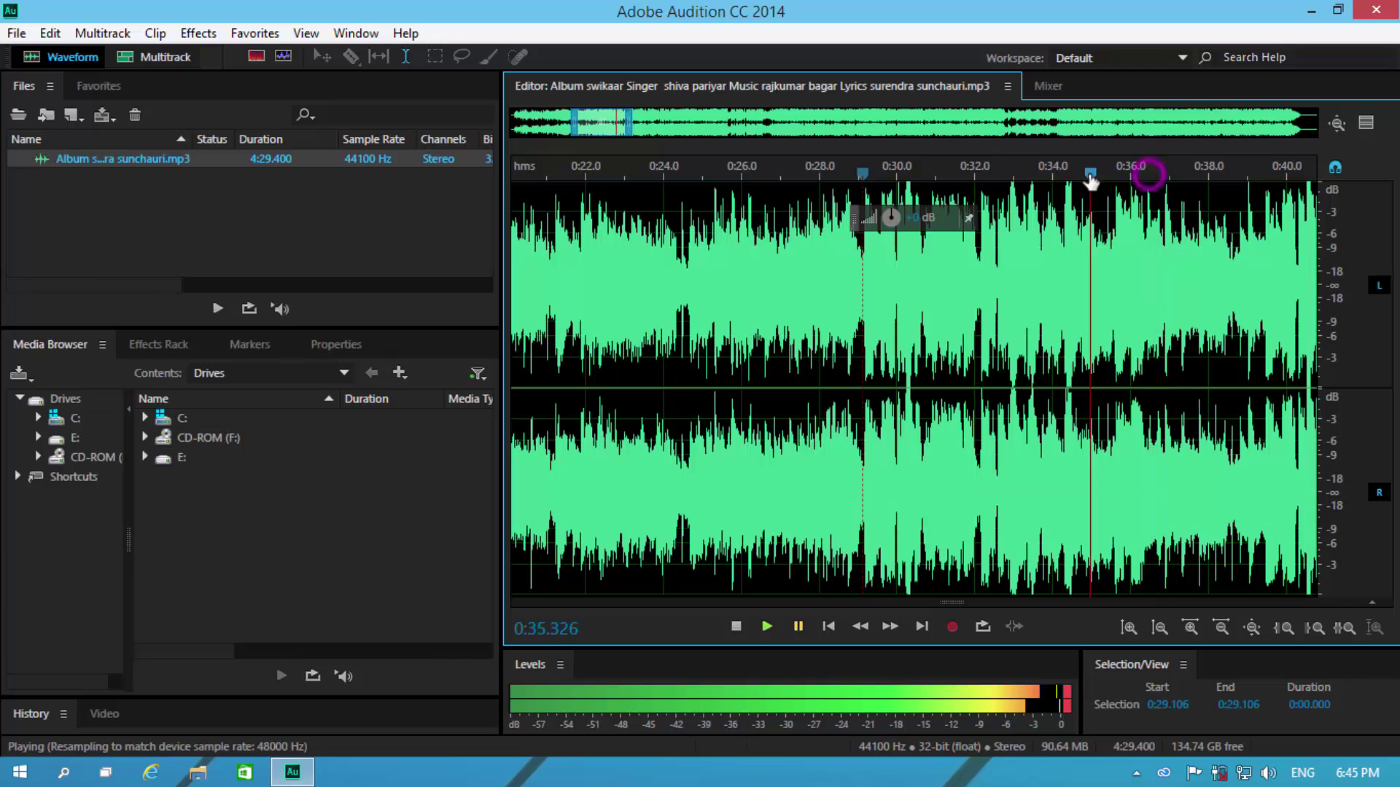
pyautogui.click(799, 626)
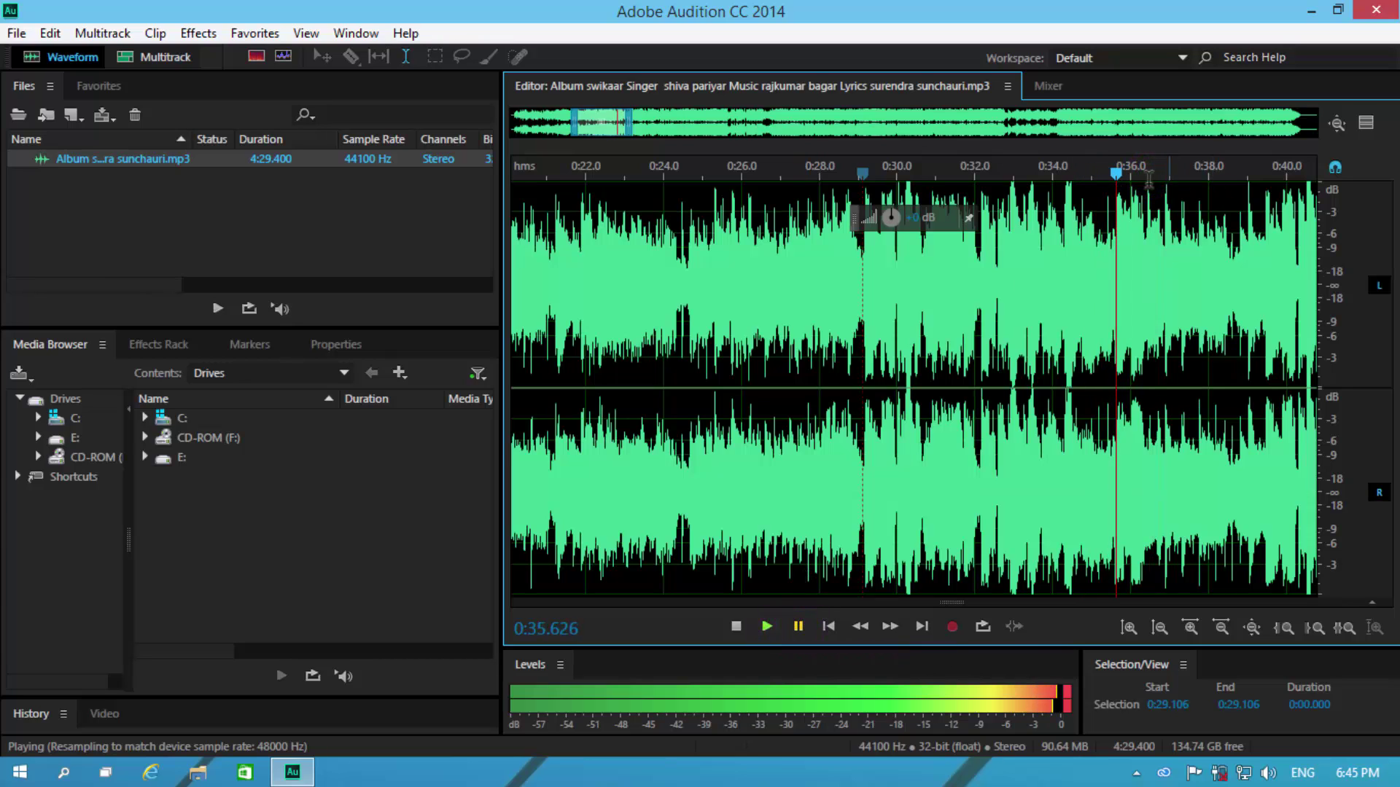
pyautogui.moveTo(1117, 173); pyautogui.dragTo(860, 247)
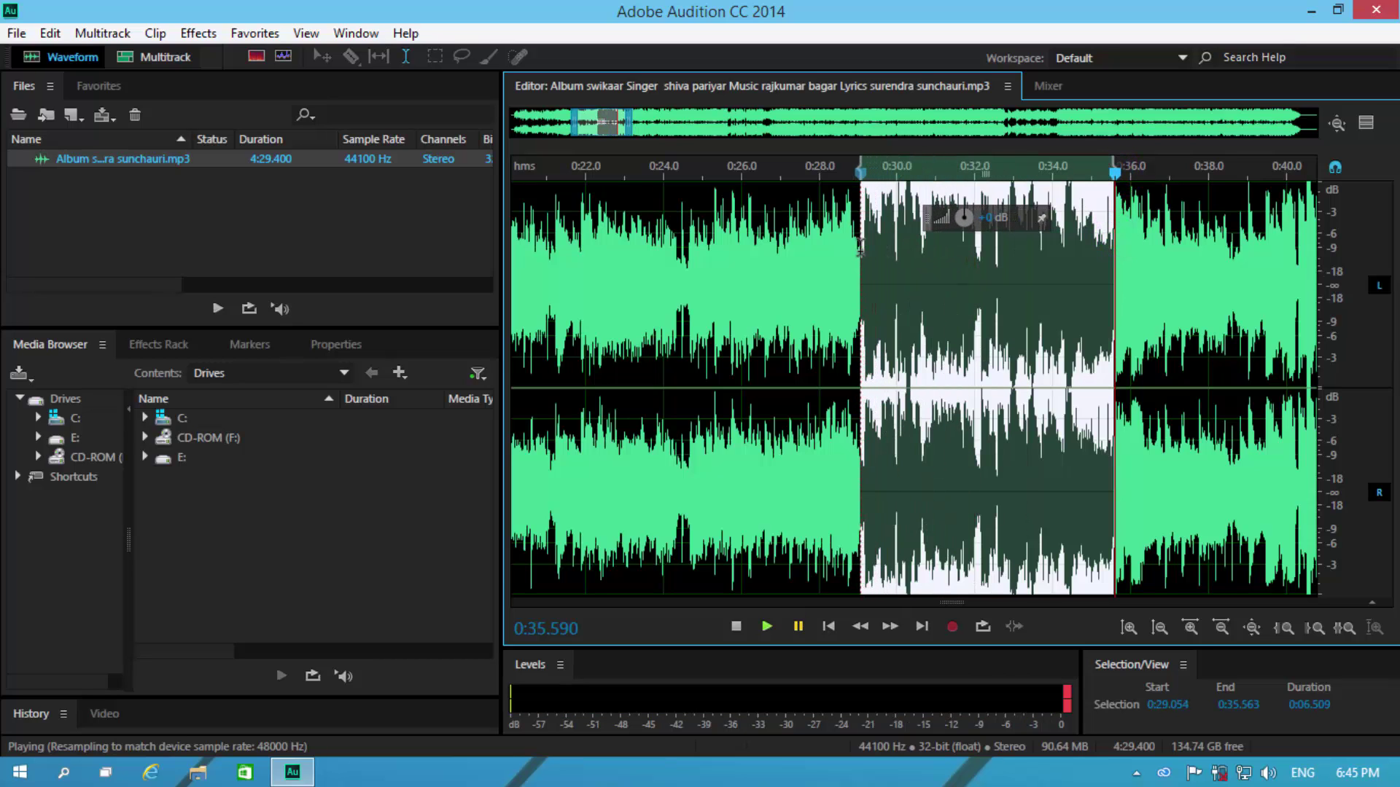
# Preview the Center Channel Extractor with its existing custom settings and apply it to the selected passage.
pyautogui.click(199, 33)
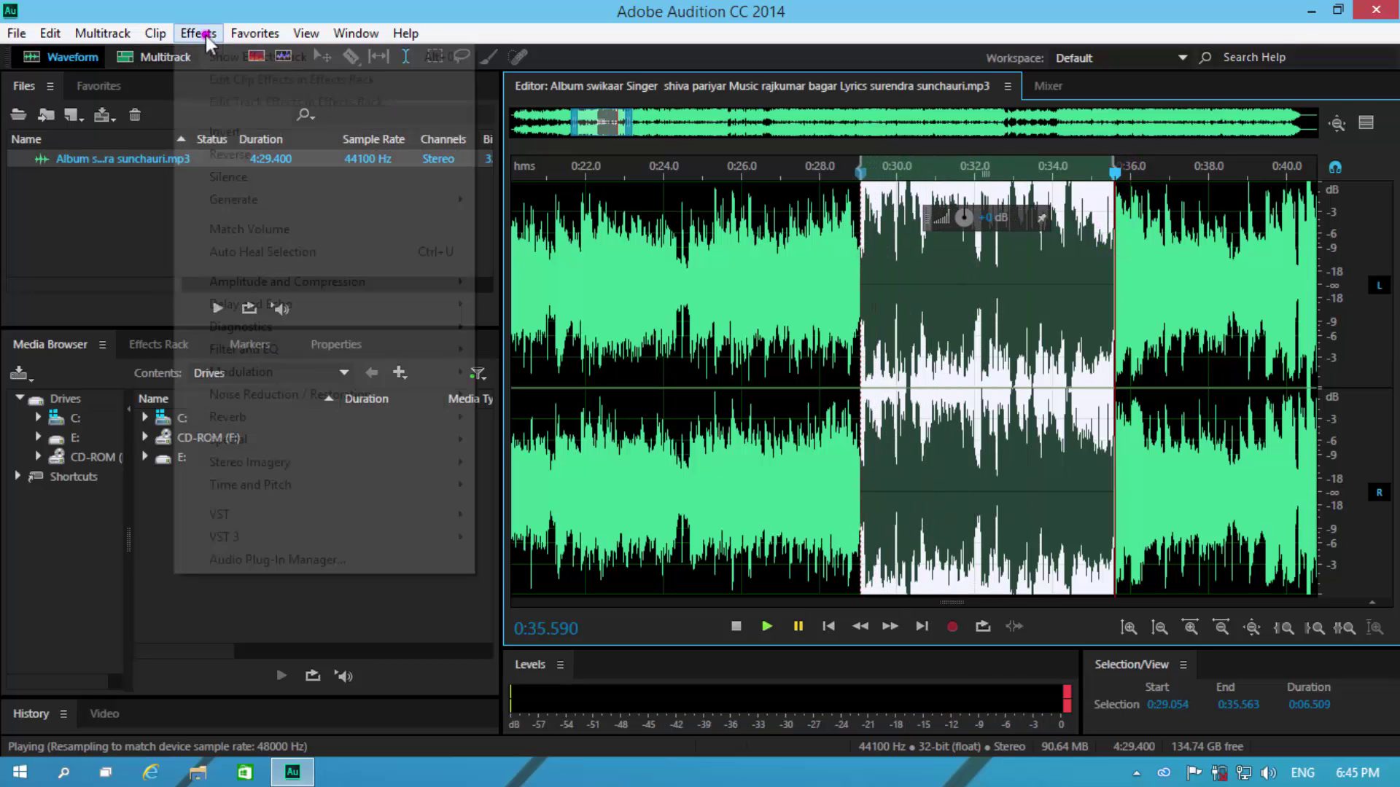
pyautogui.moveTo(309, 445)
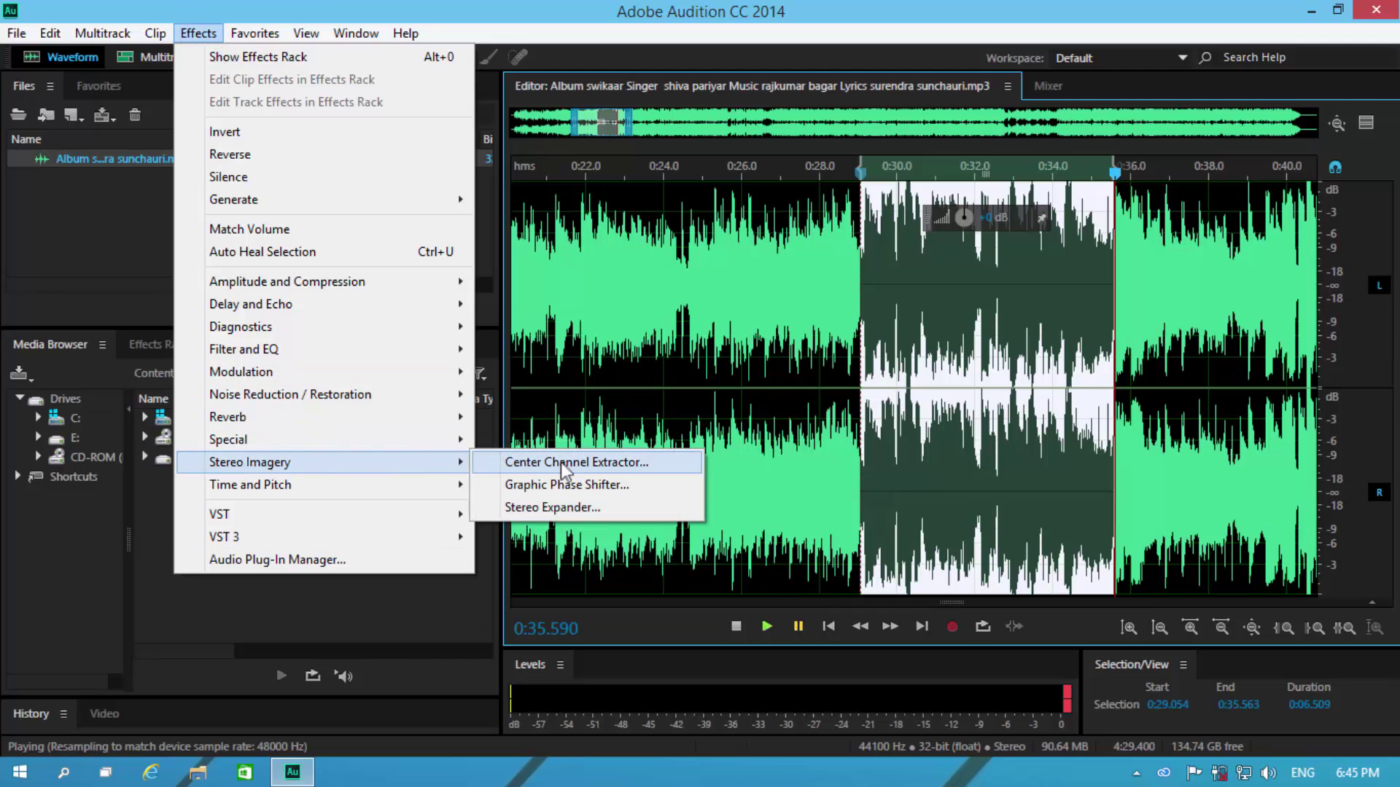
pyautogui.click(598, 462)
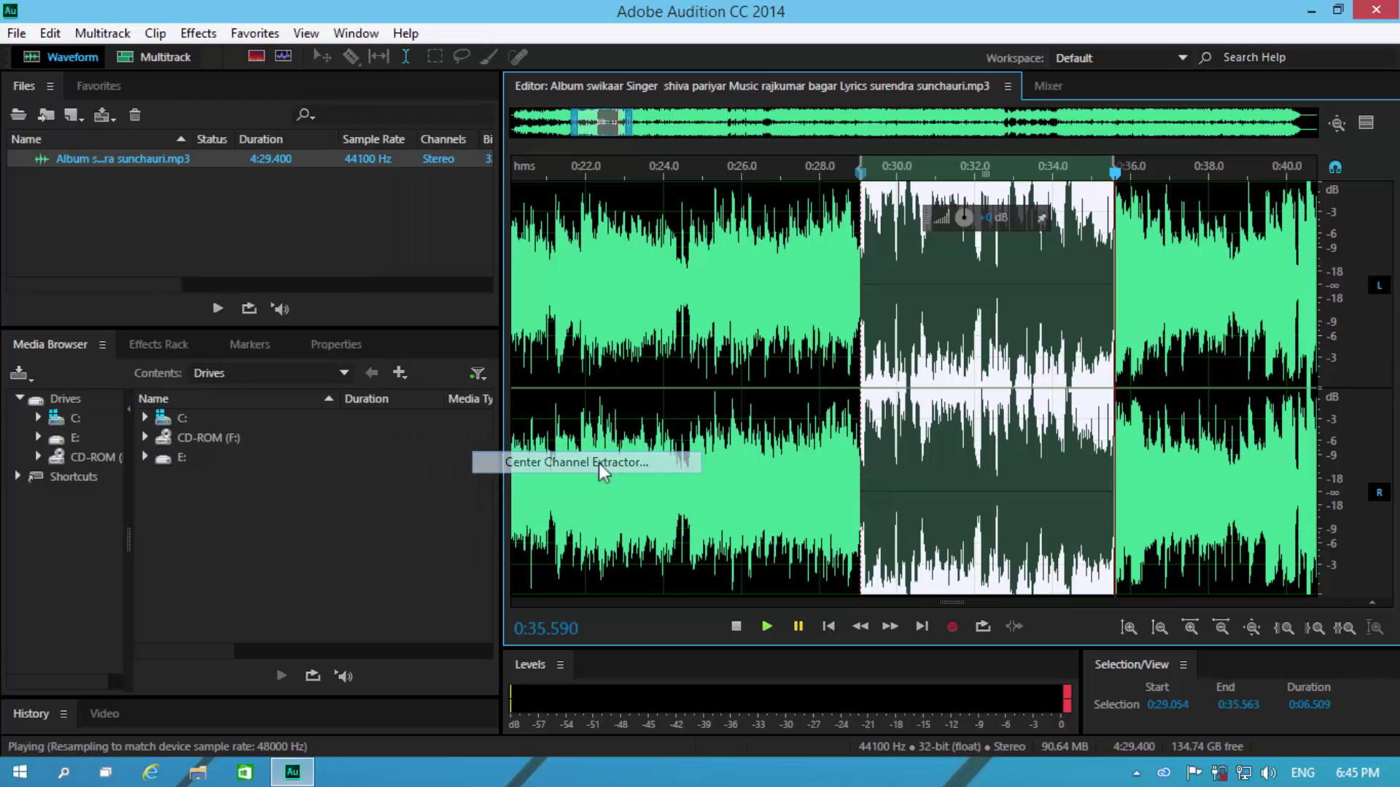
pyautogui.moveTo(684, 253); pyautogui.dragTo(713, 271)
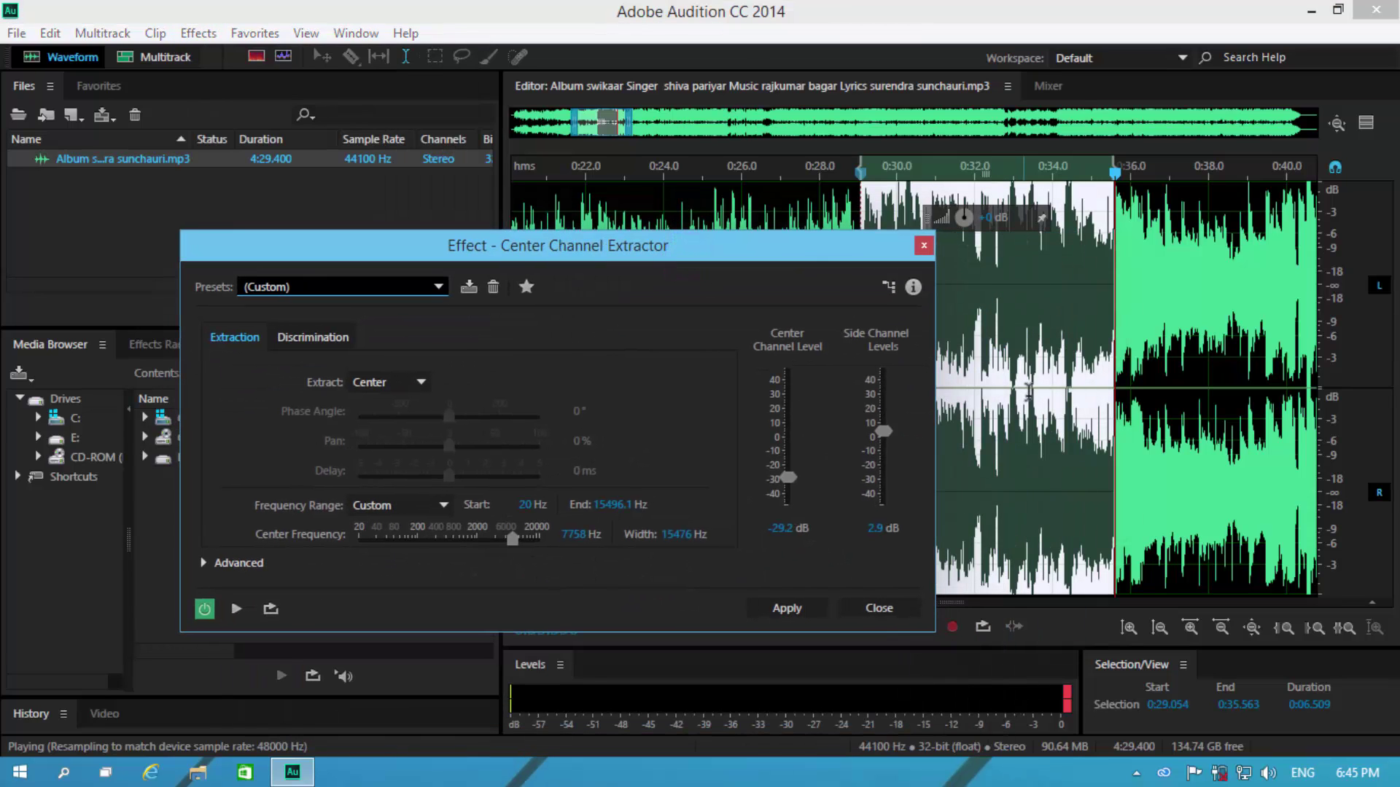
pyautogui.click(237, 610)
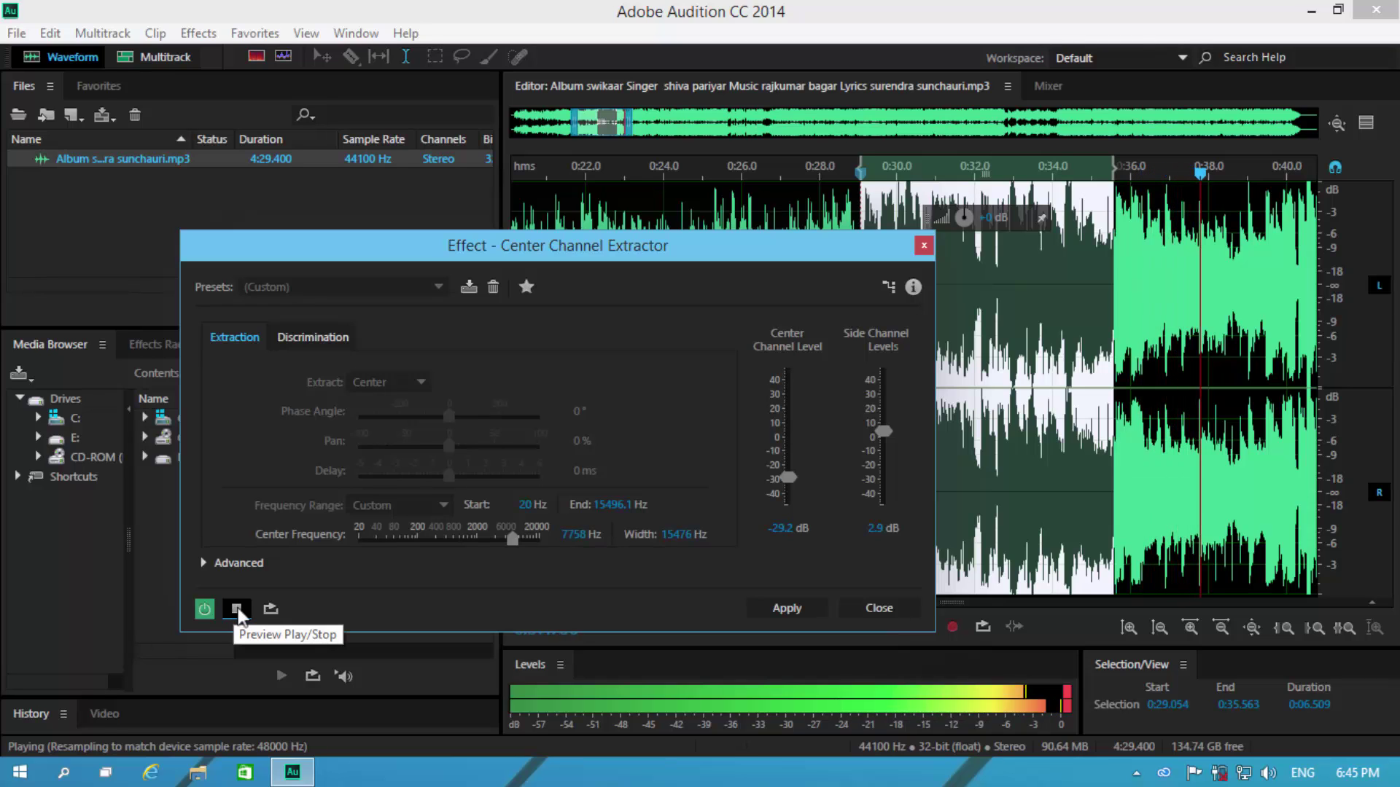
pyautogui.click(237, 609)
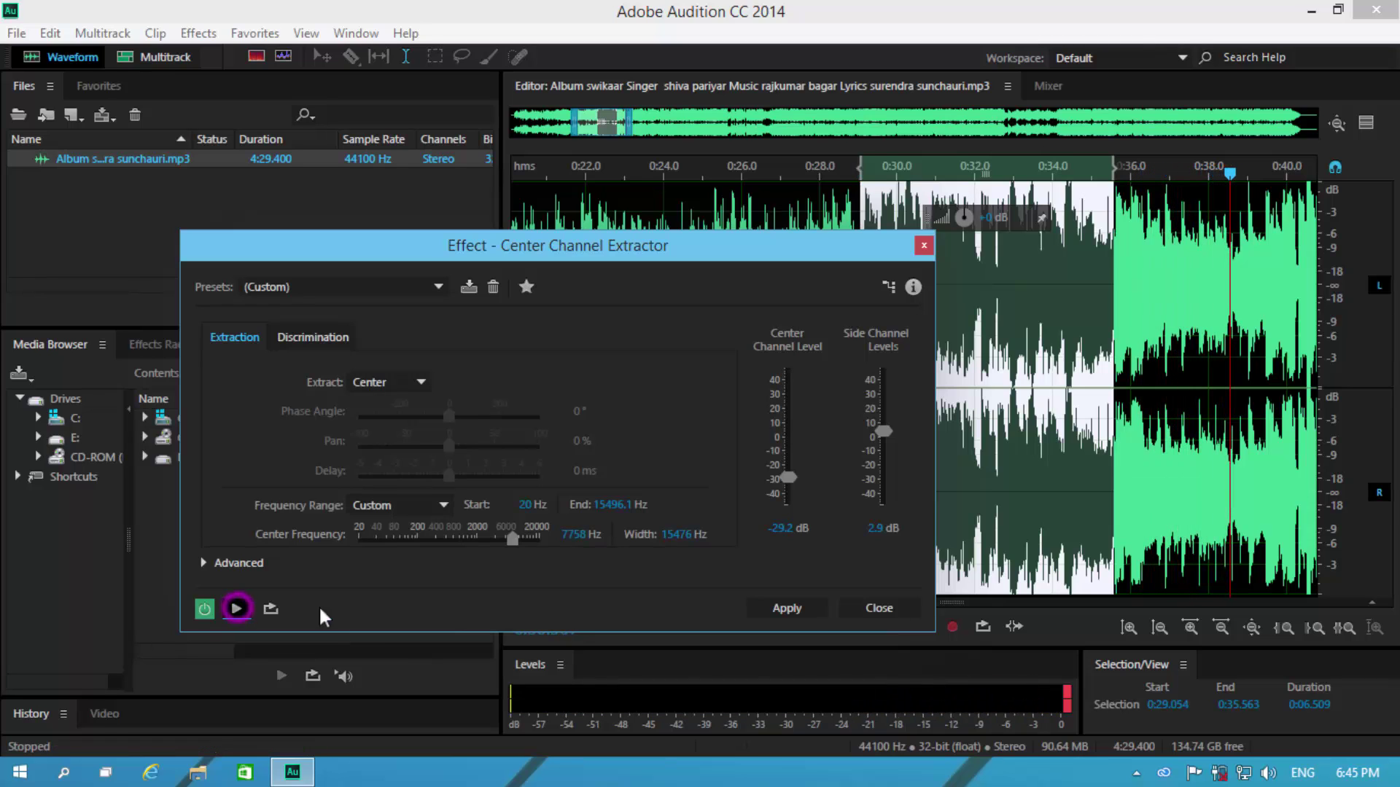
pyautogui.click(787, 608)
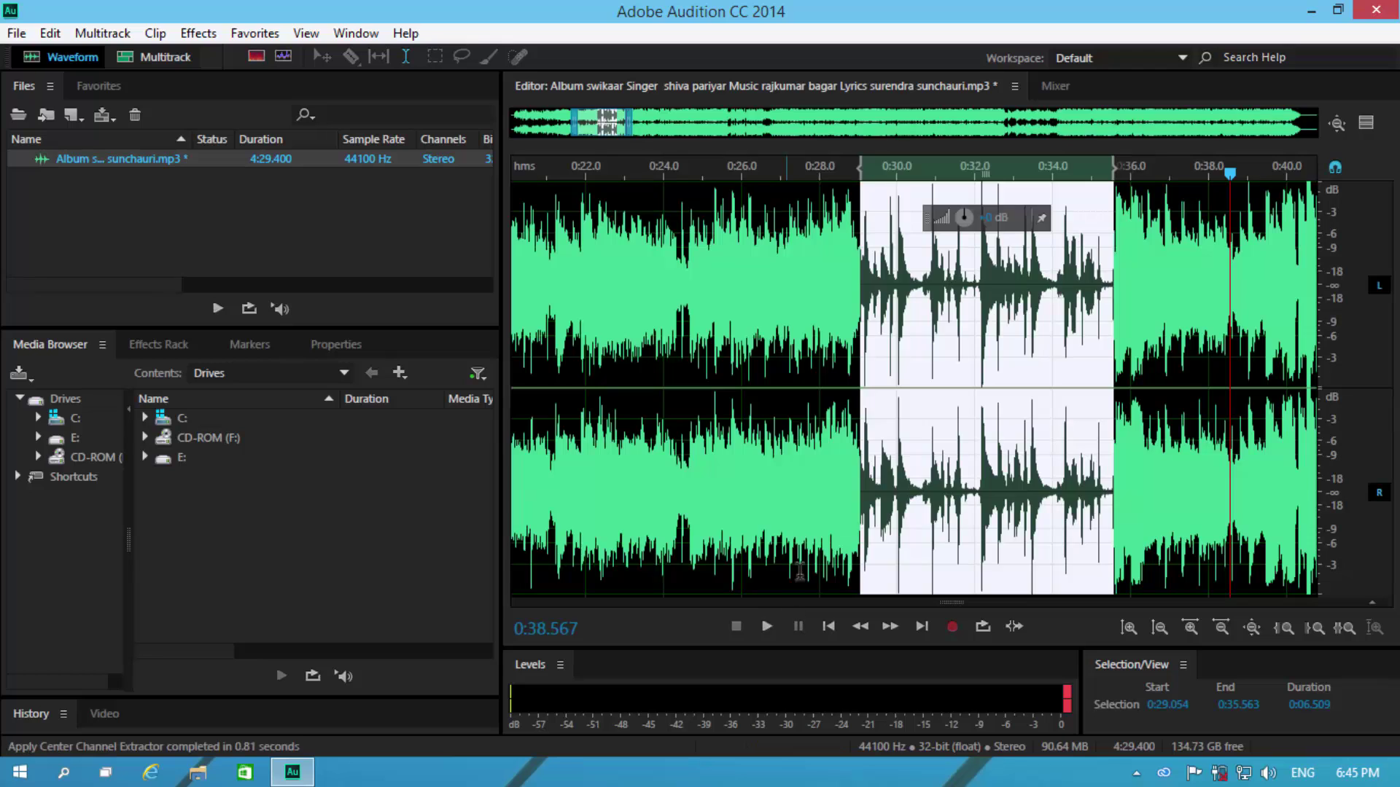
# Clear the selection and play from about 0:24.4 into the processed passage to check the vocal removal.
pyautogui.click(685, 172)
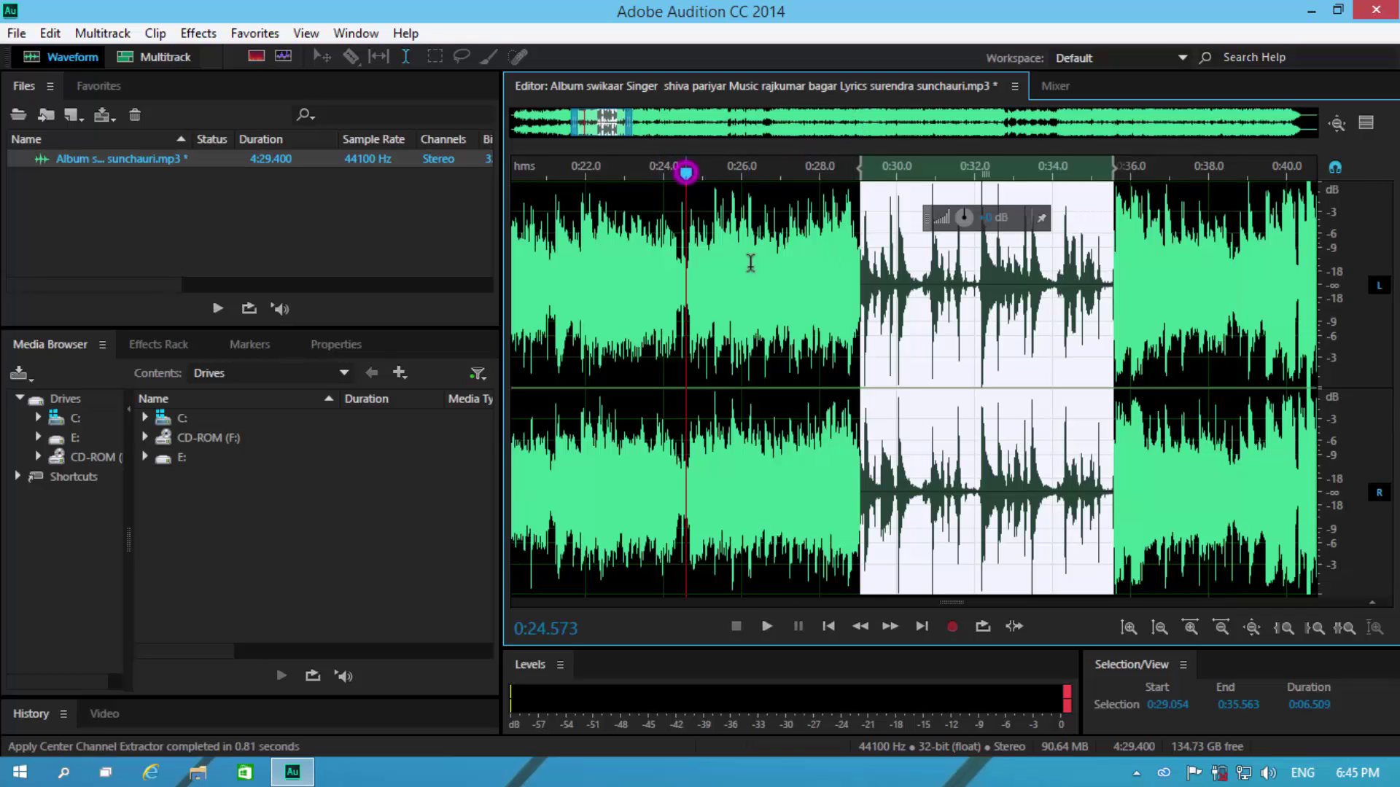
pyautogui.click(710, 172)
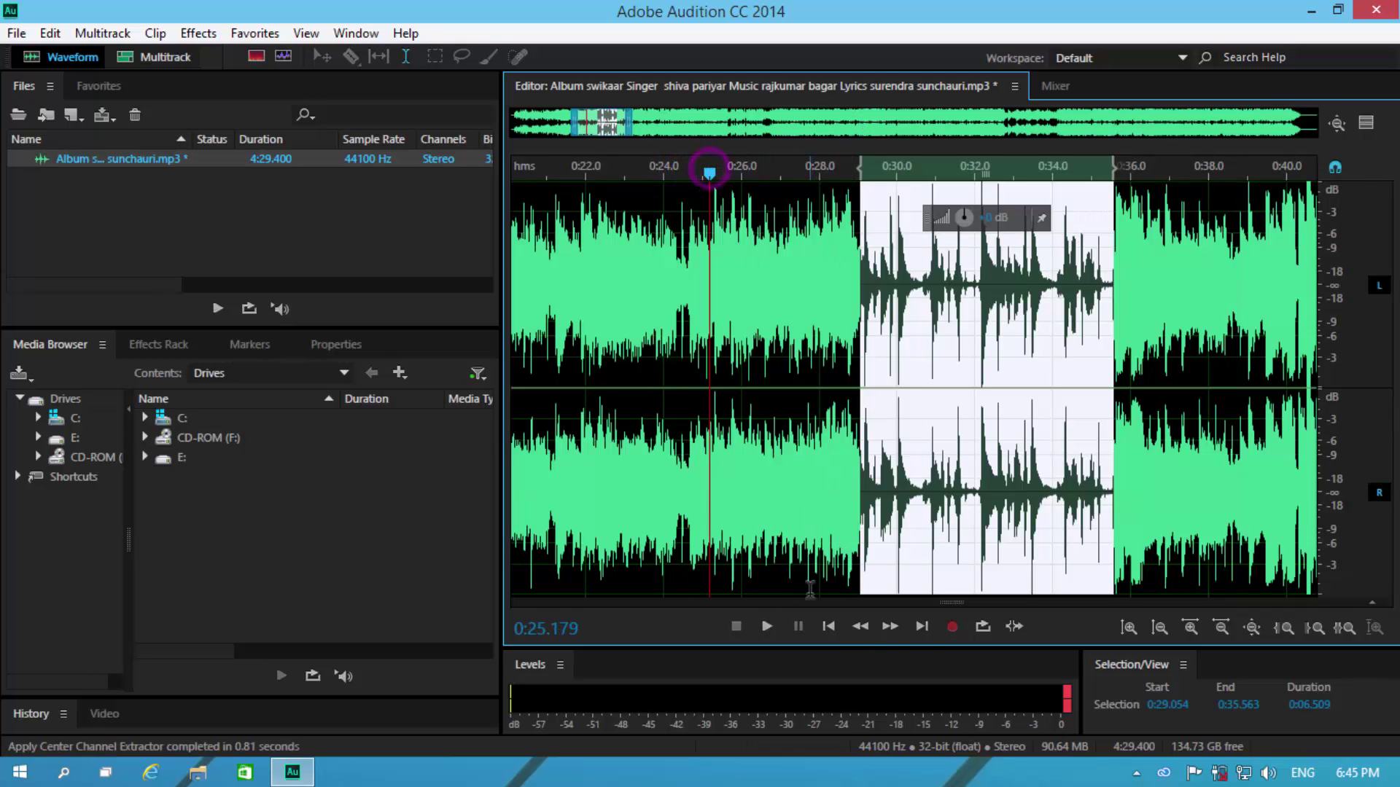
pyautogui.click(880, 529)
pyautogui.click(681, 172)
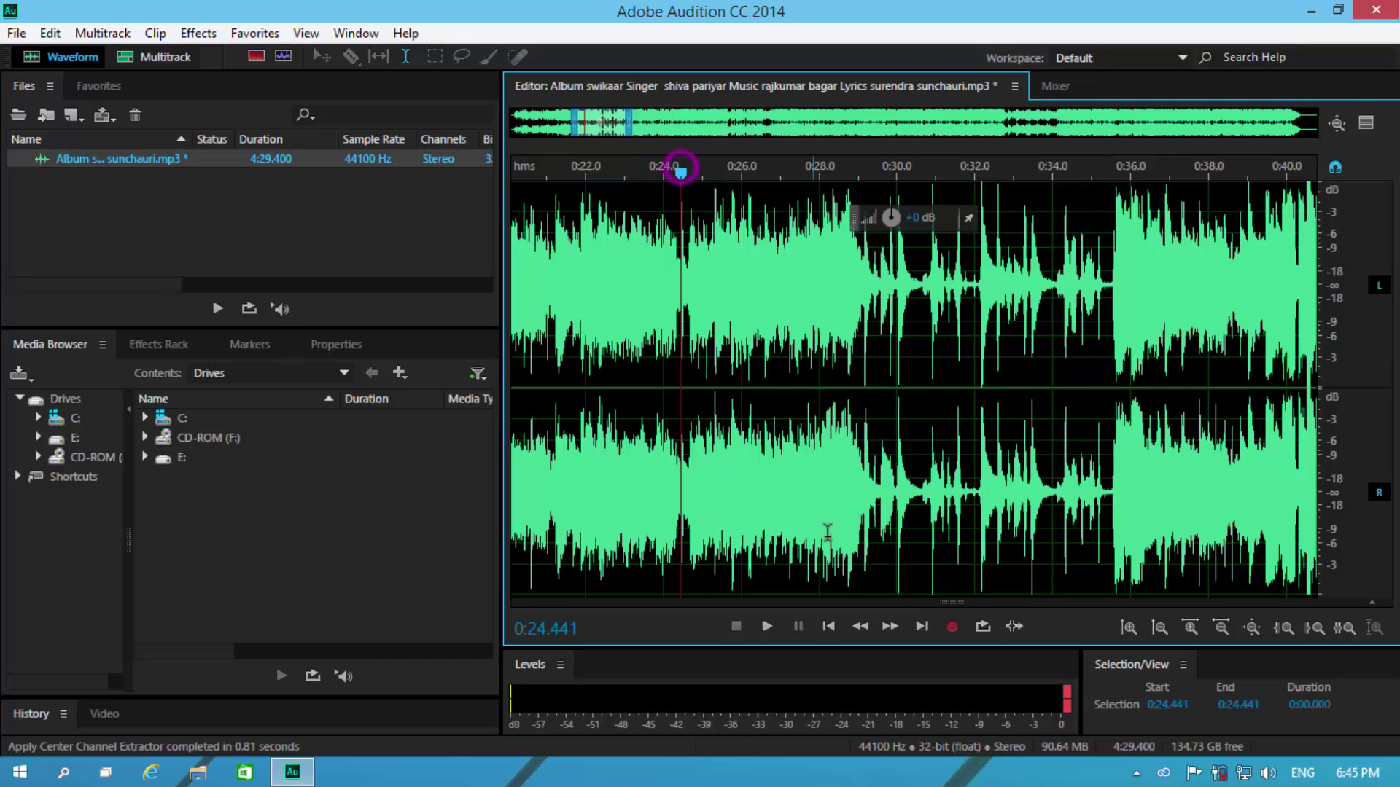
pyautogui.click(778, 627)
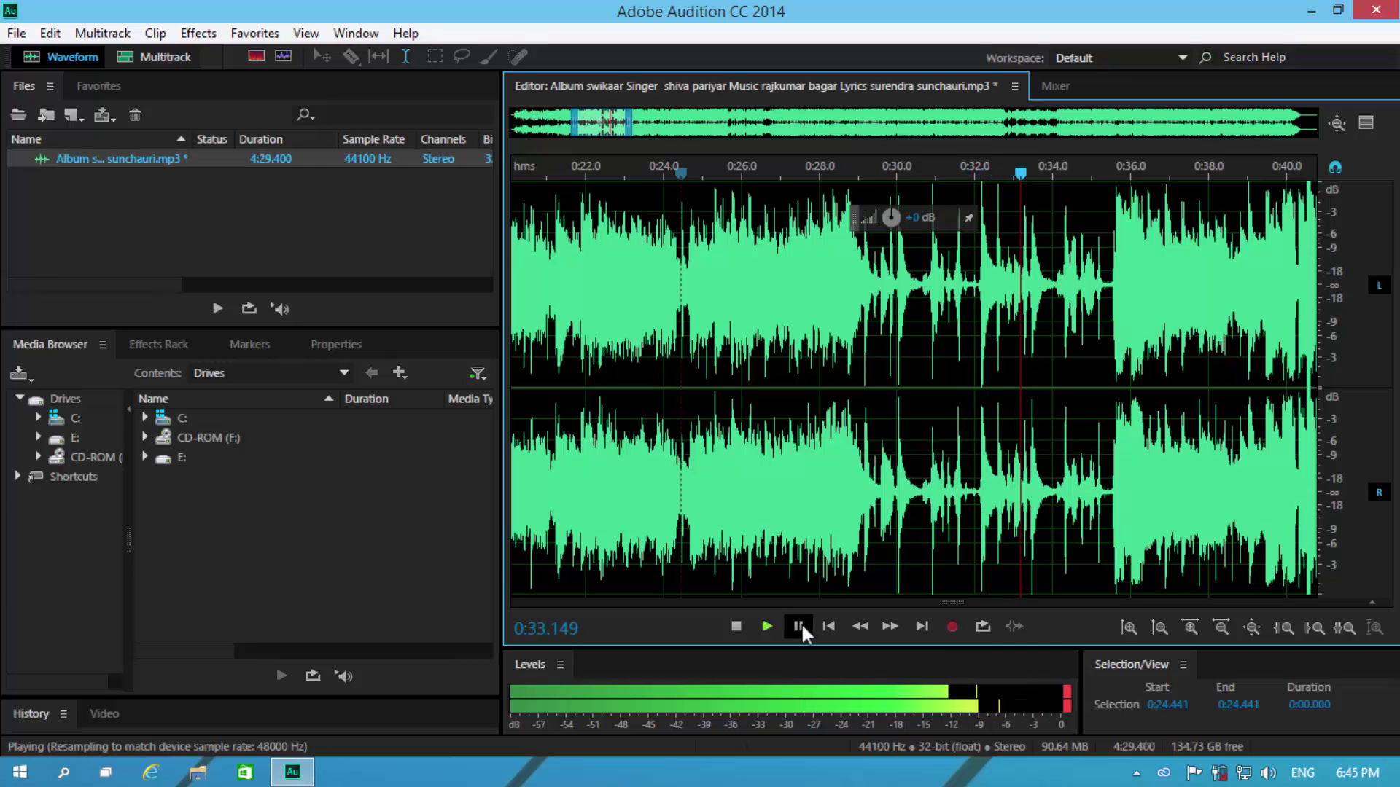
pyautogui.click(802, 624)
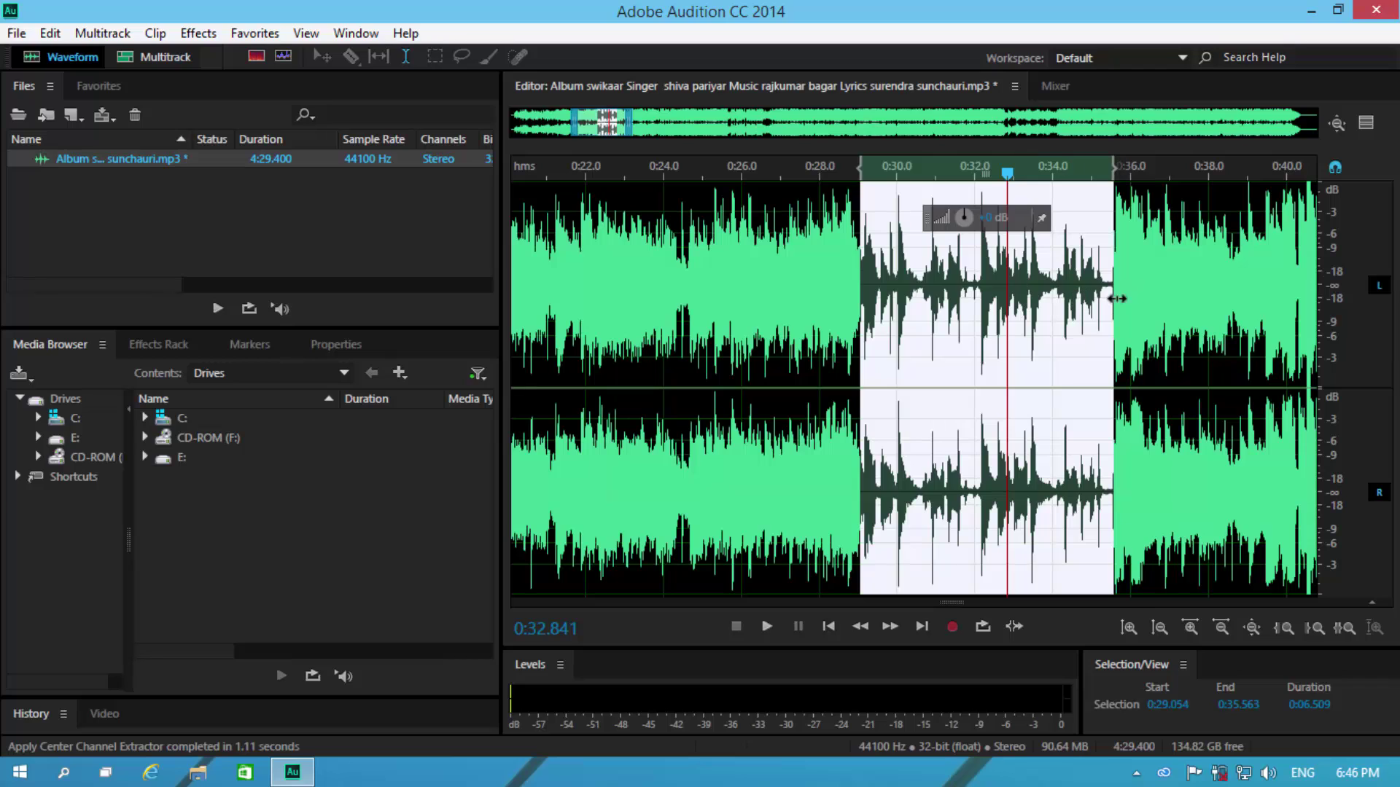
# Play from about 0:25 through the whole processed passage into the unprocessed audio after it, and pause.
pyautogui.click(794, 173)
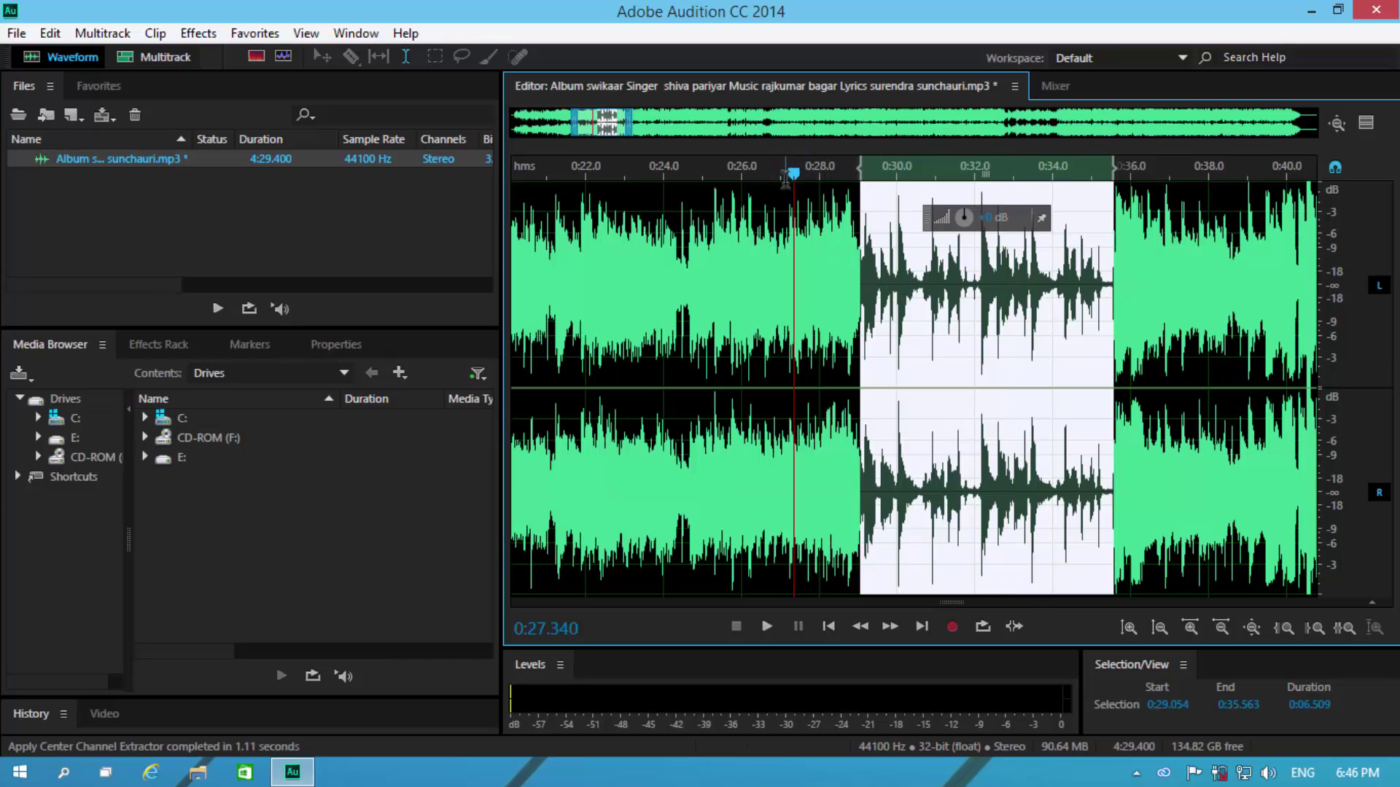
pyautogui.click(782, 196)
pyautogui.moveTo(782, 175); pyautogui.dragTo(704, 176)
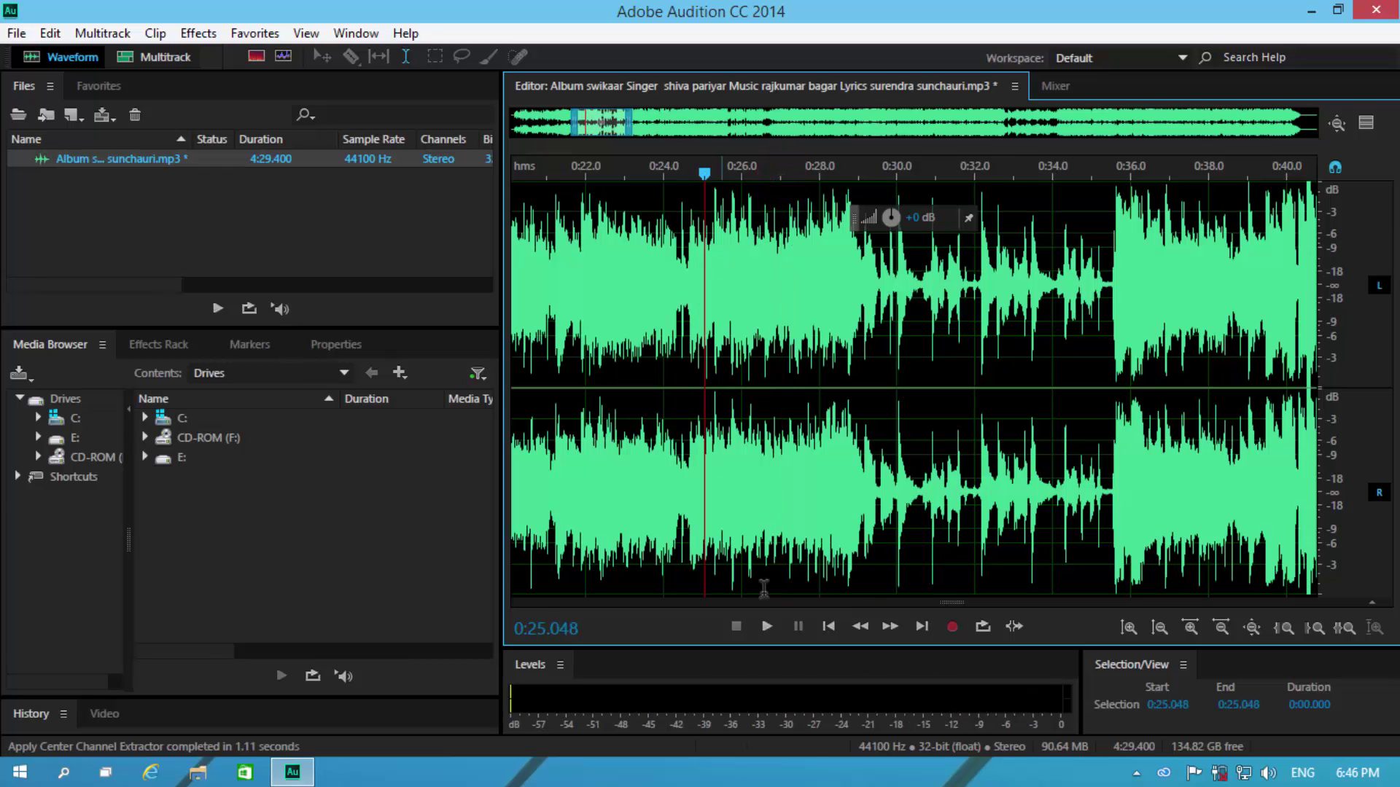
pyautogui.click(768, 625)
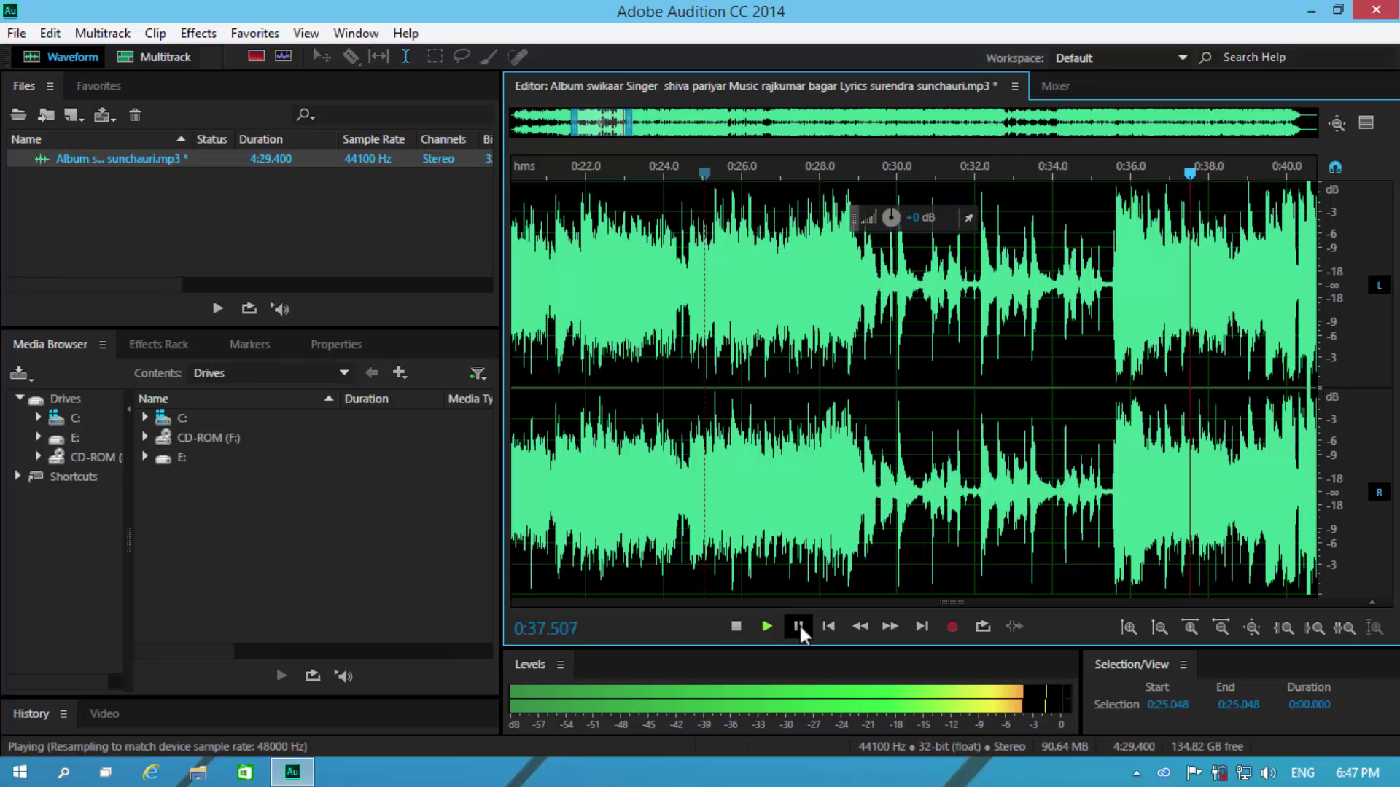
pyautogui.click(800, 625)
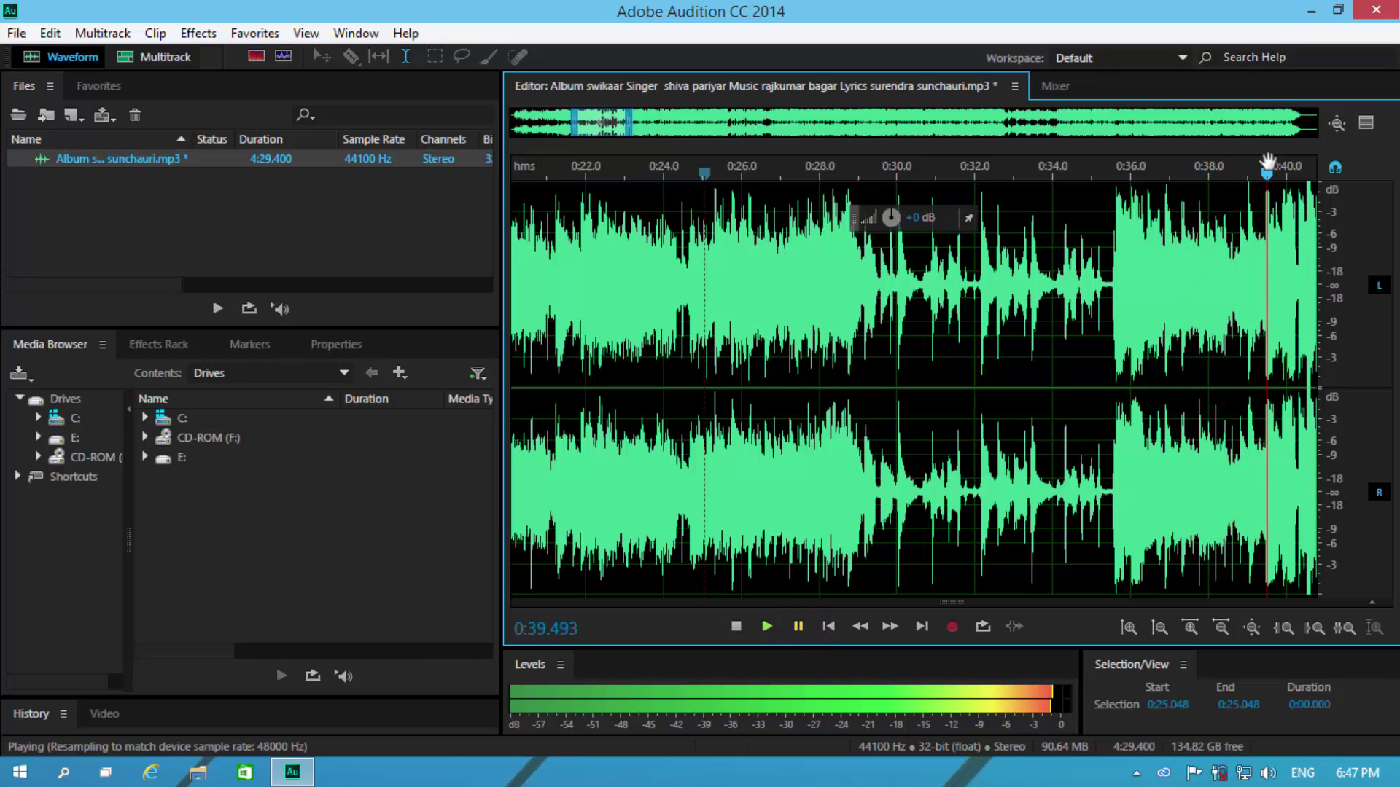
# Play the unprocessed audio from about 0:39.3 to find where the next vocal passage begins.
pyautogui.click(1266, 174)
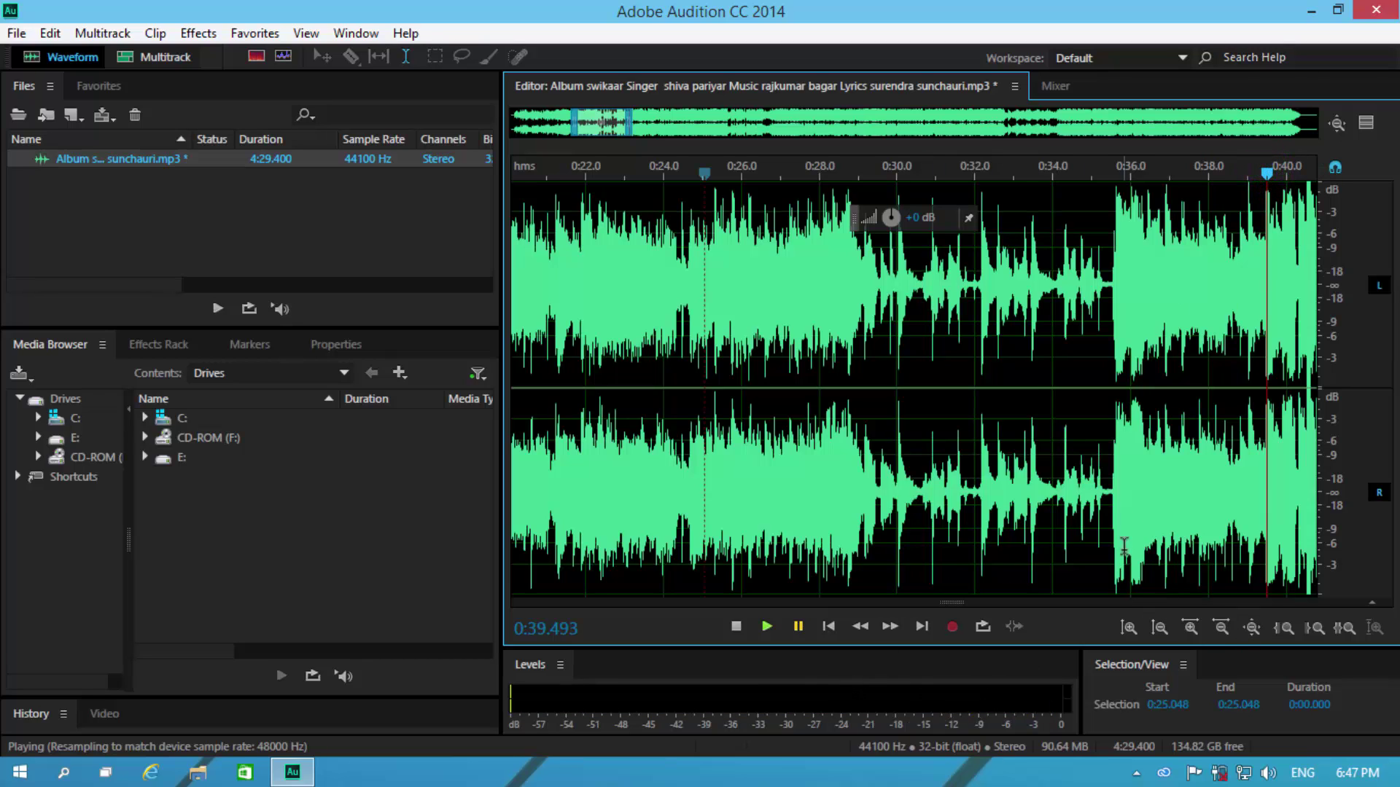
pyautogui.moveTo(613, 122); pyautogui.dragTo(651, 124)
pyautogui.moveTo(726, 173); pyautogui.dragTo(719, 172)
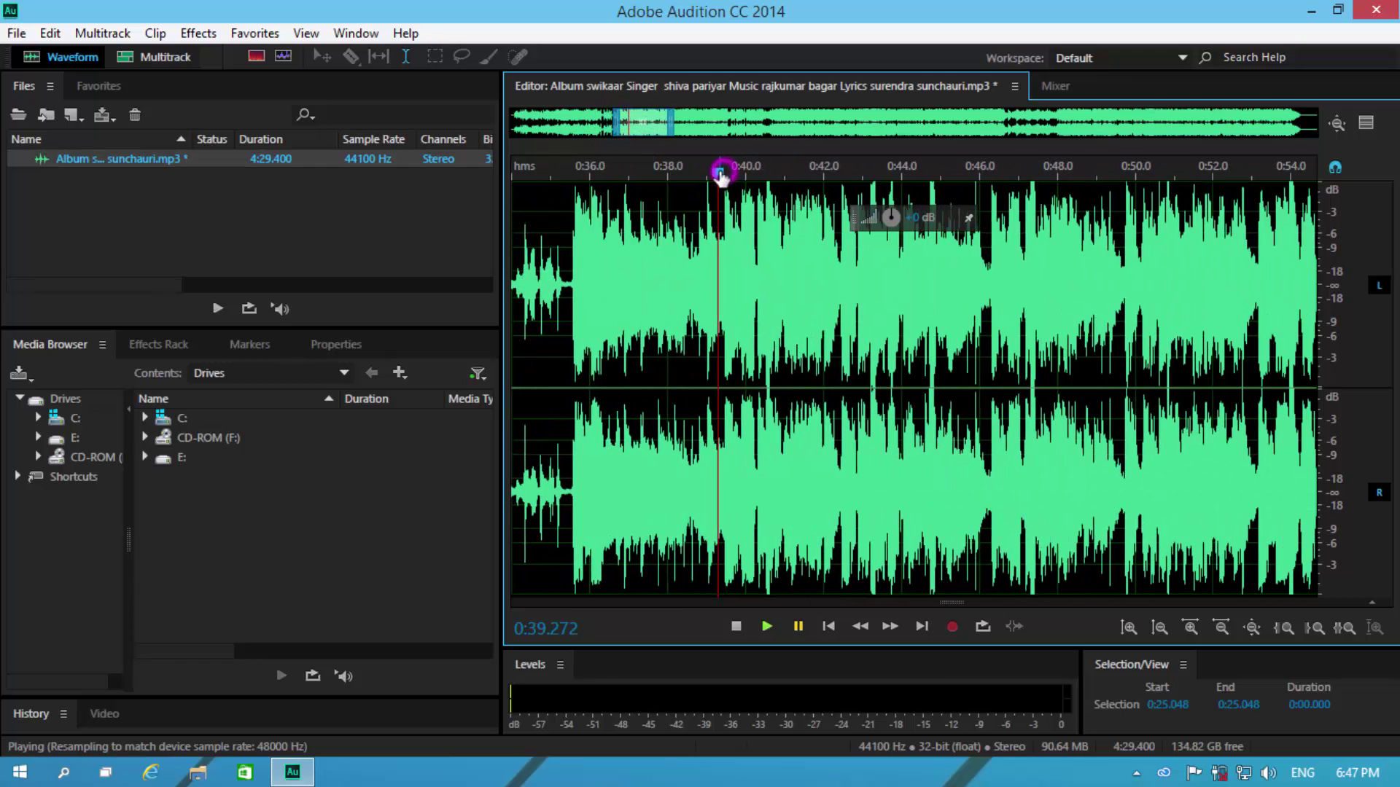
pyautogui.click(766, 627)
pyautogui.click(766, 627)
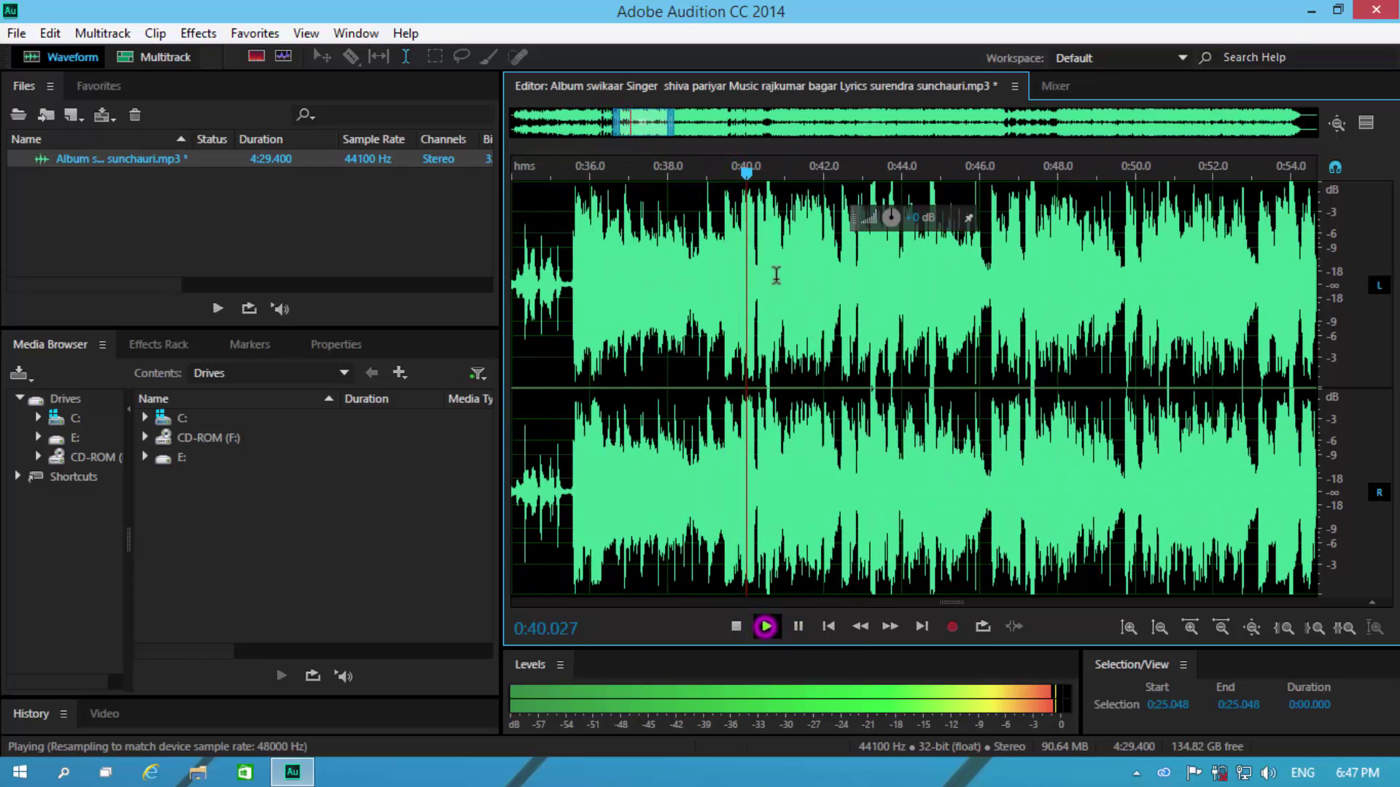
pyautogui.click(799, 626)
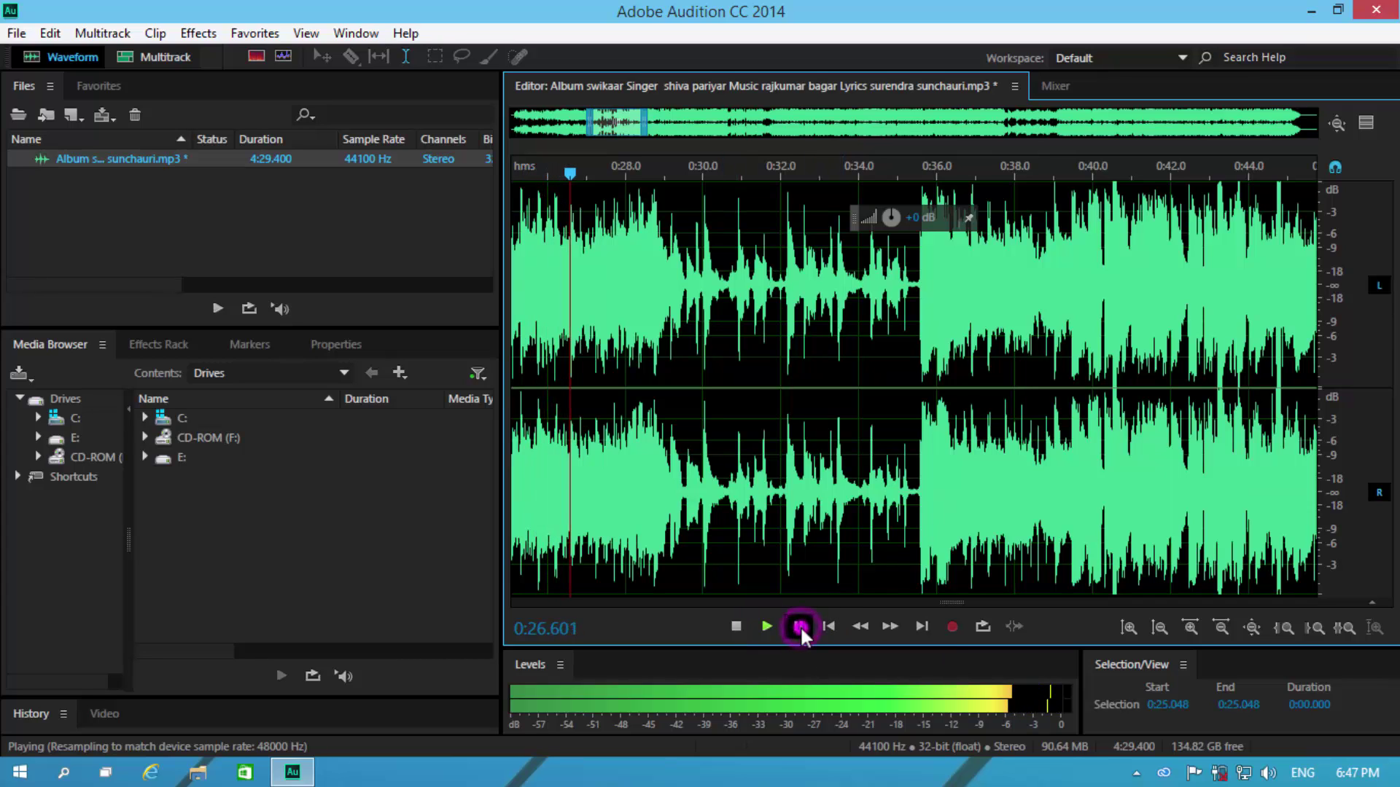
# Replay short stretches between about 0:36.6 and 0:40.4 to narrow down the start of the vocal passage.
pyautogui.moveTo(942, 166); pyautogui.dragTo(1085, 170)
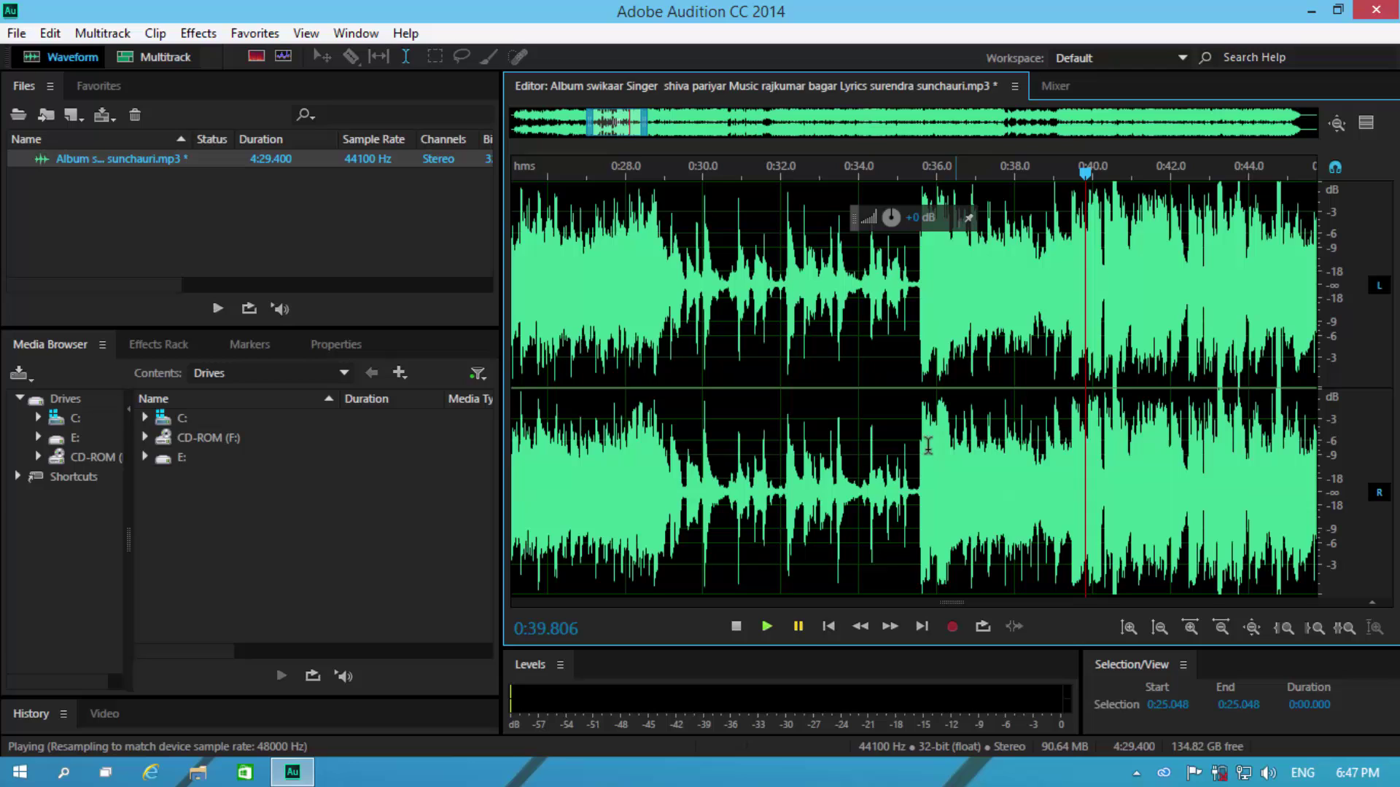
pyautogui.click(798, 626)
pyautogui.click(797, 625)
pyautogui.click(957, 170)
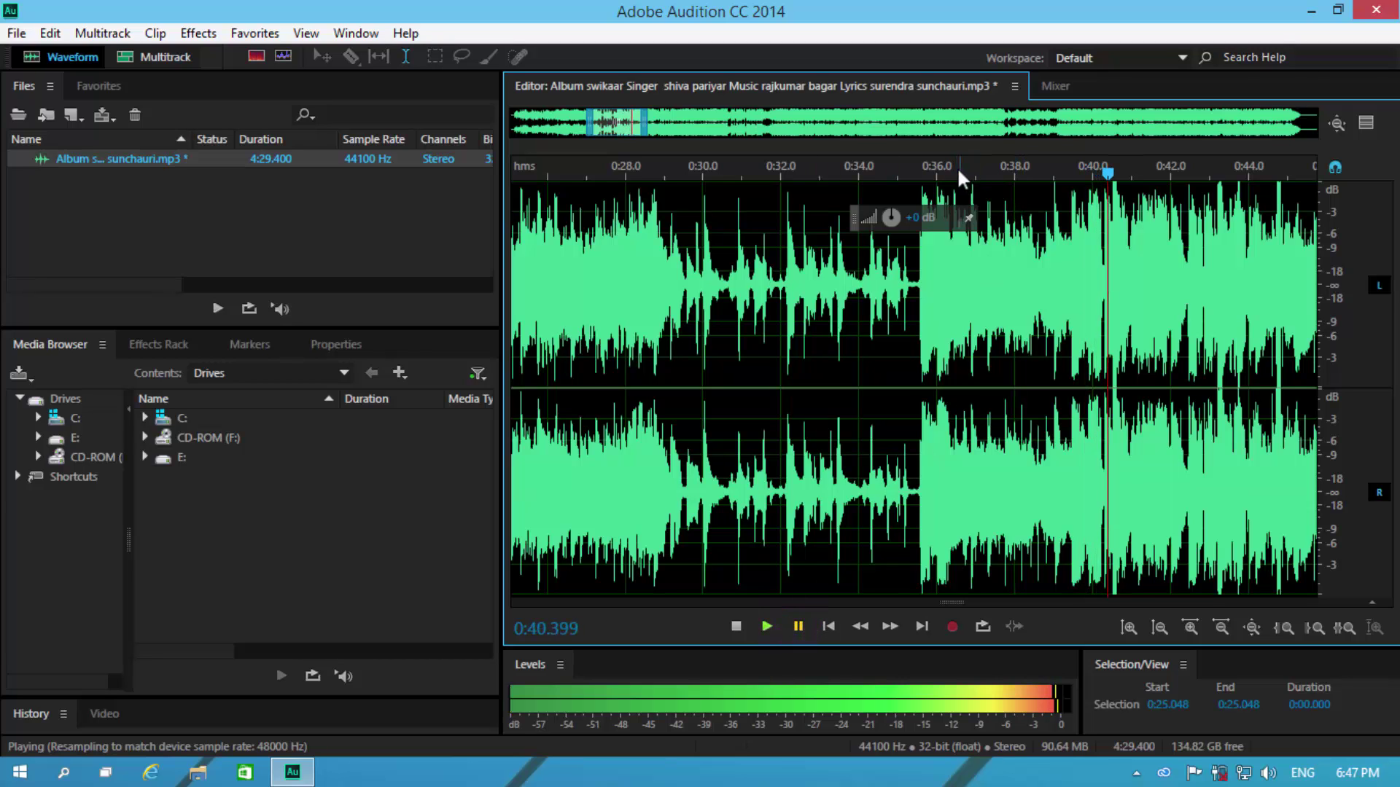
pyautogui.click(773, 626)
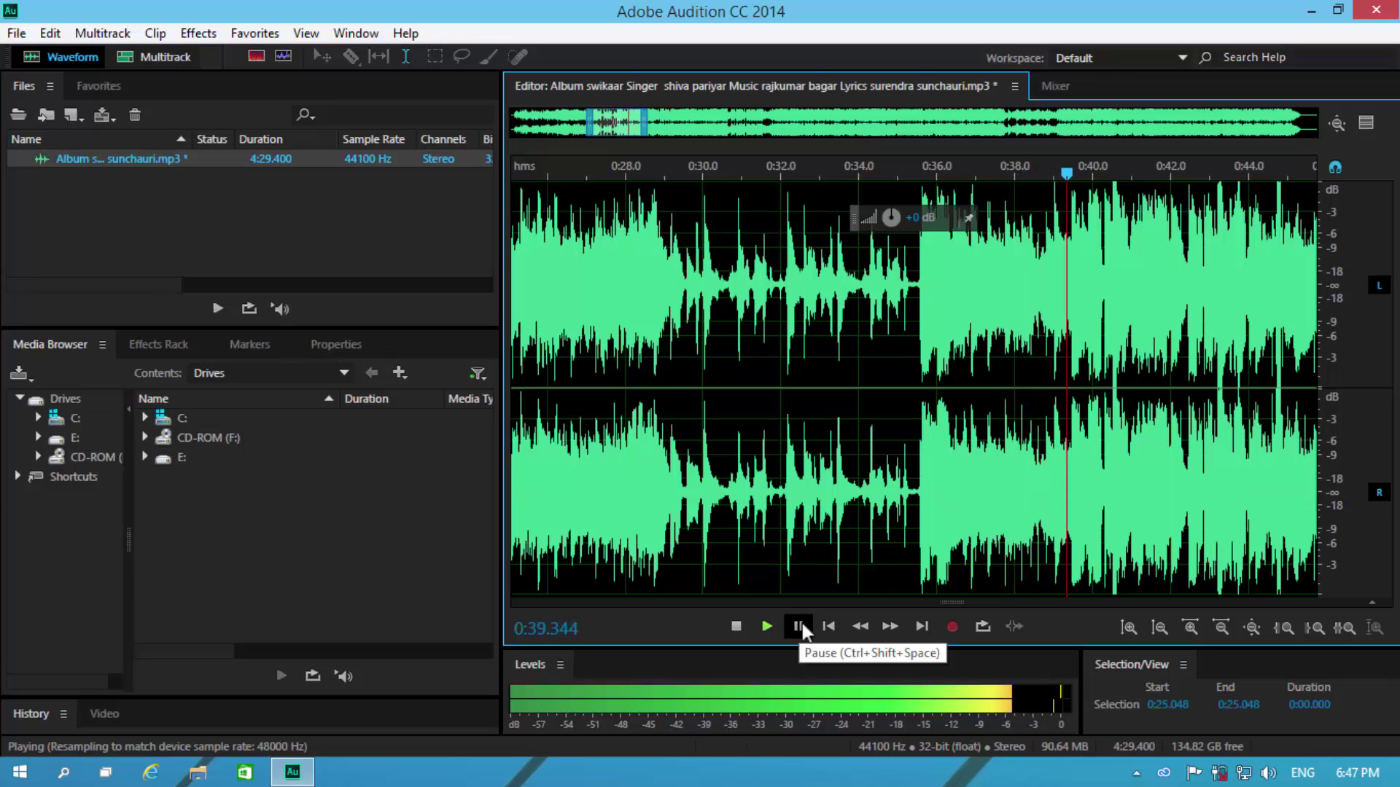
pyautogui.click(800, 625)
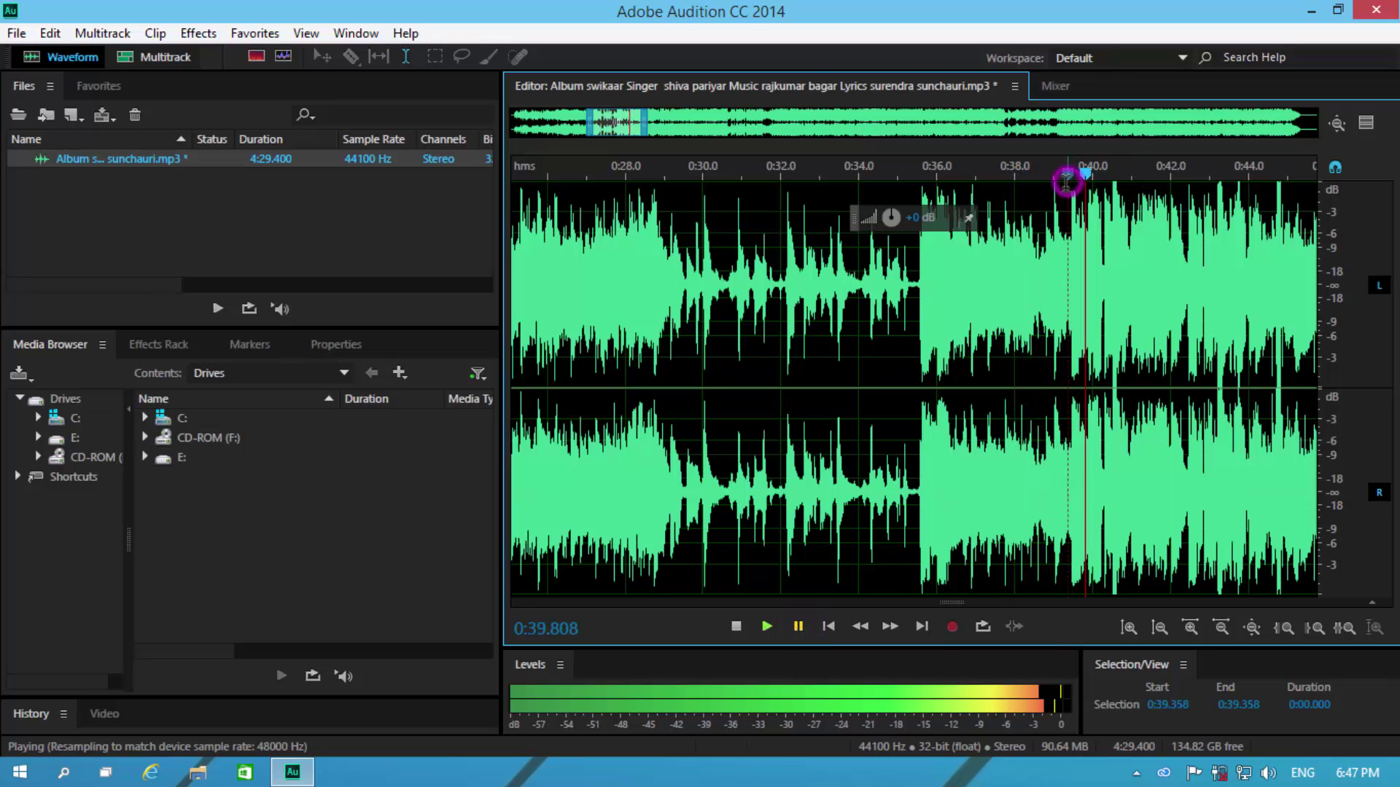
# Mark the vocal passage's start at about 0:39.36 and play from there to check it.
pyautogui.click(1068, 182)
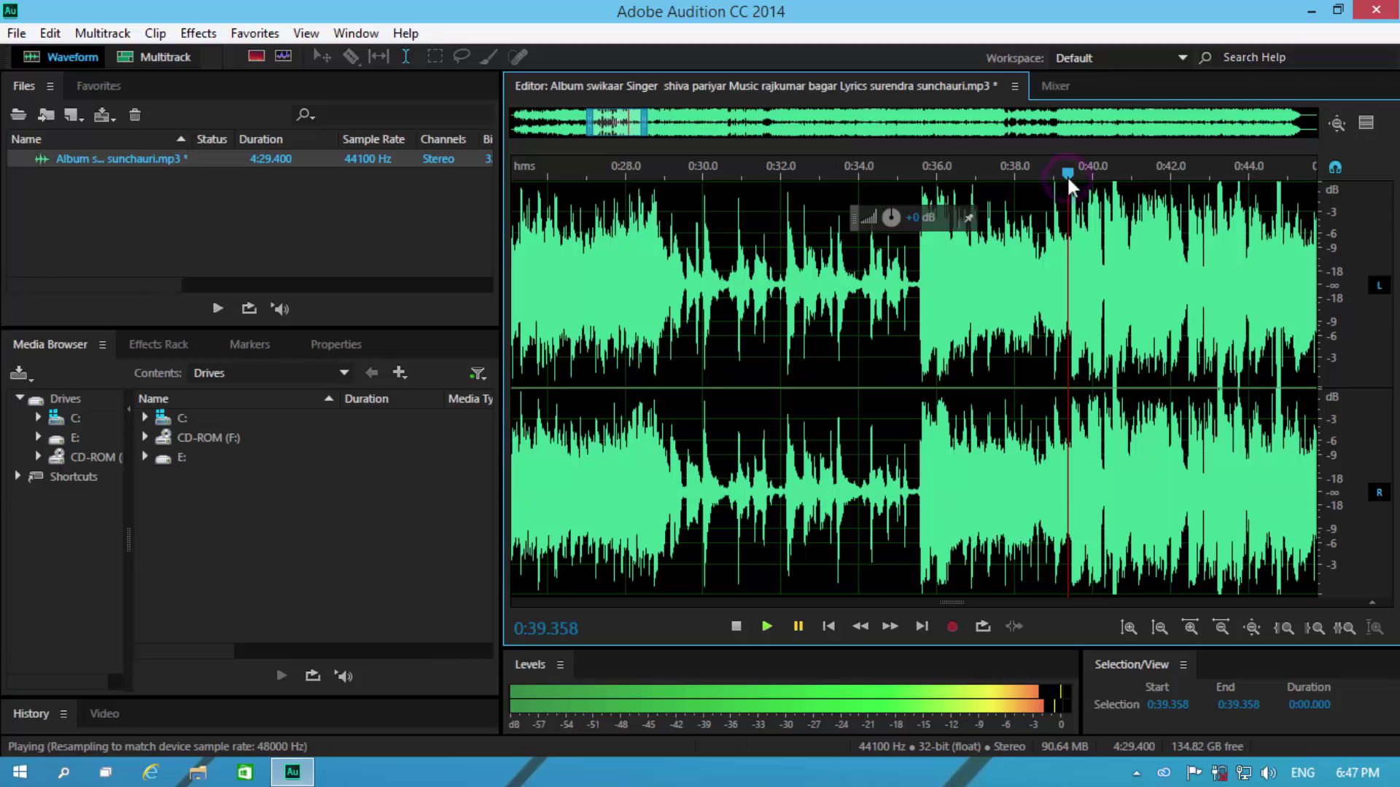
pyautogui.moveTo(1070, 185); pyautogui.dragTo(1068, 184)
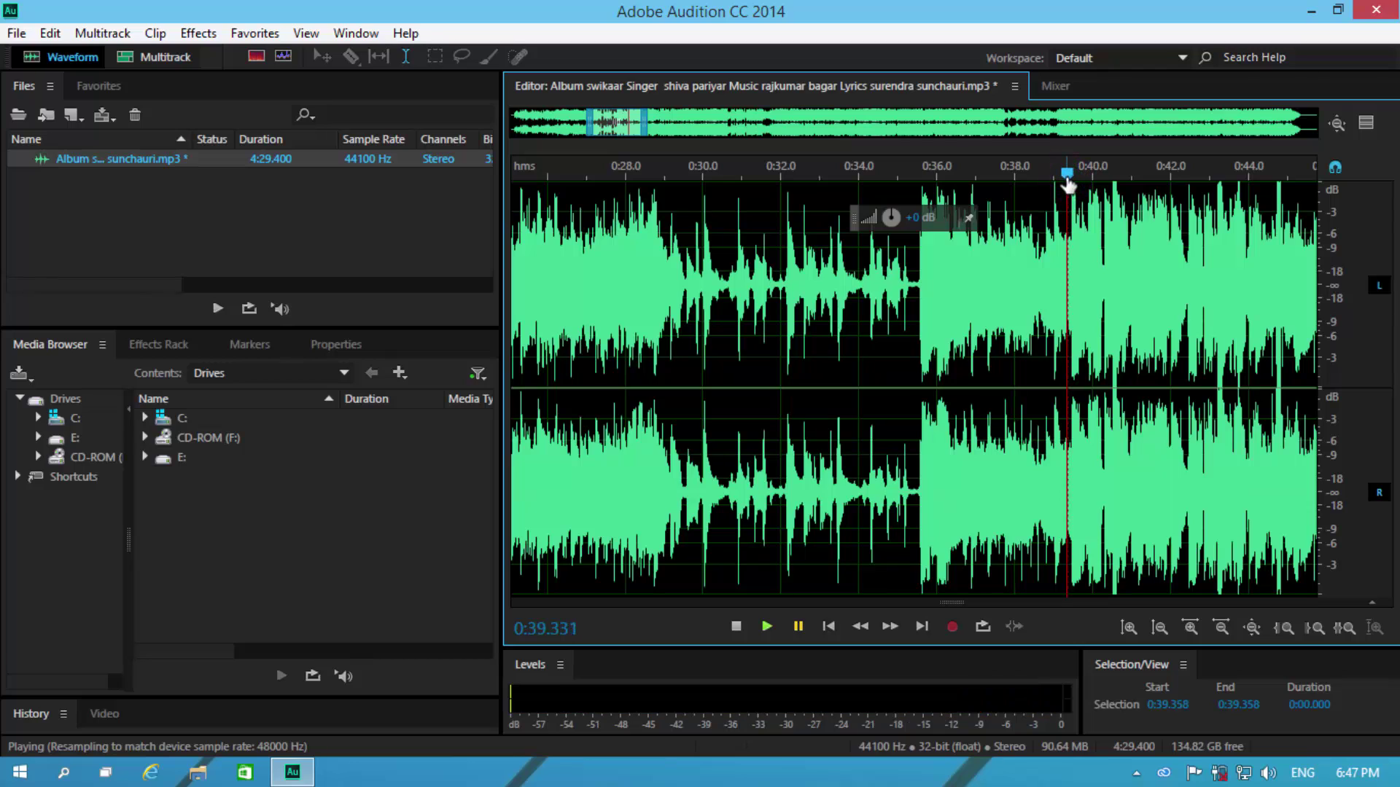
pyautogui.click(768, 628)
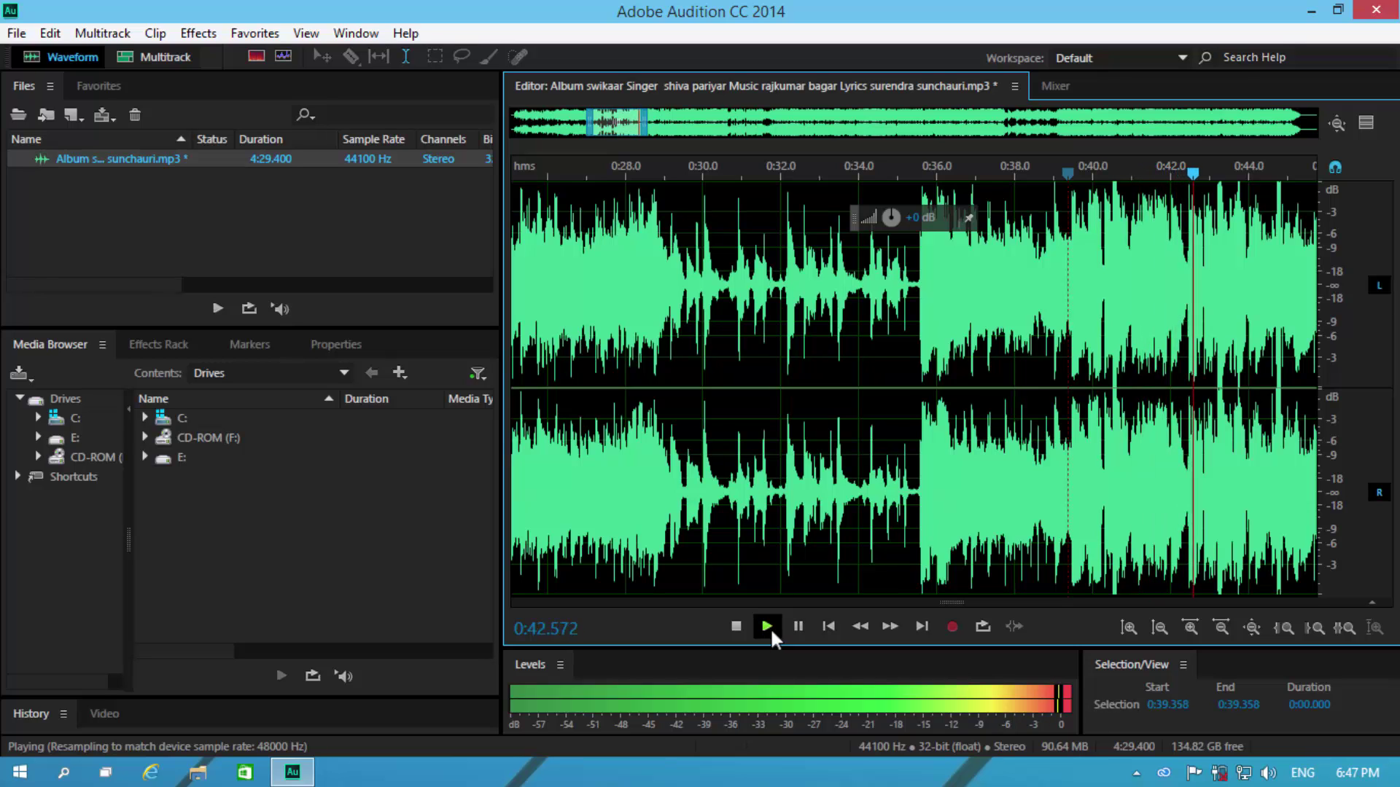
pyautogui.click(768, 627)
pyautogui.click(795, 627)
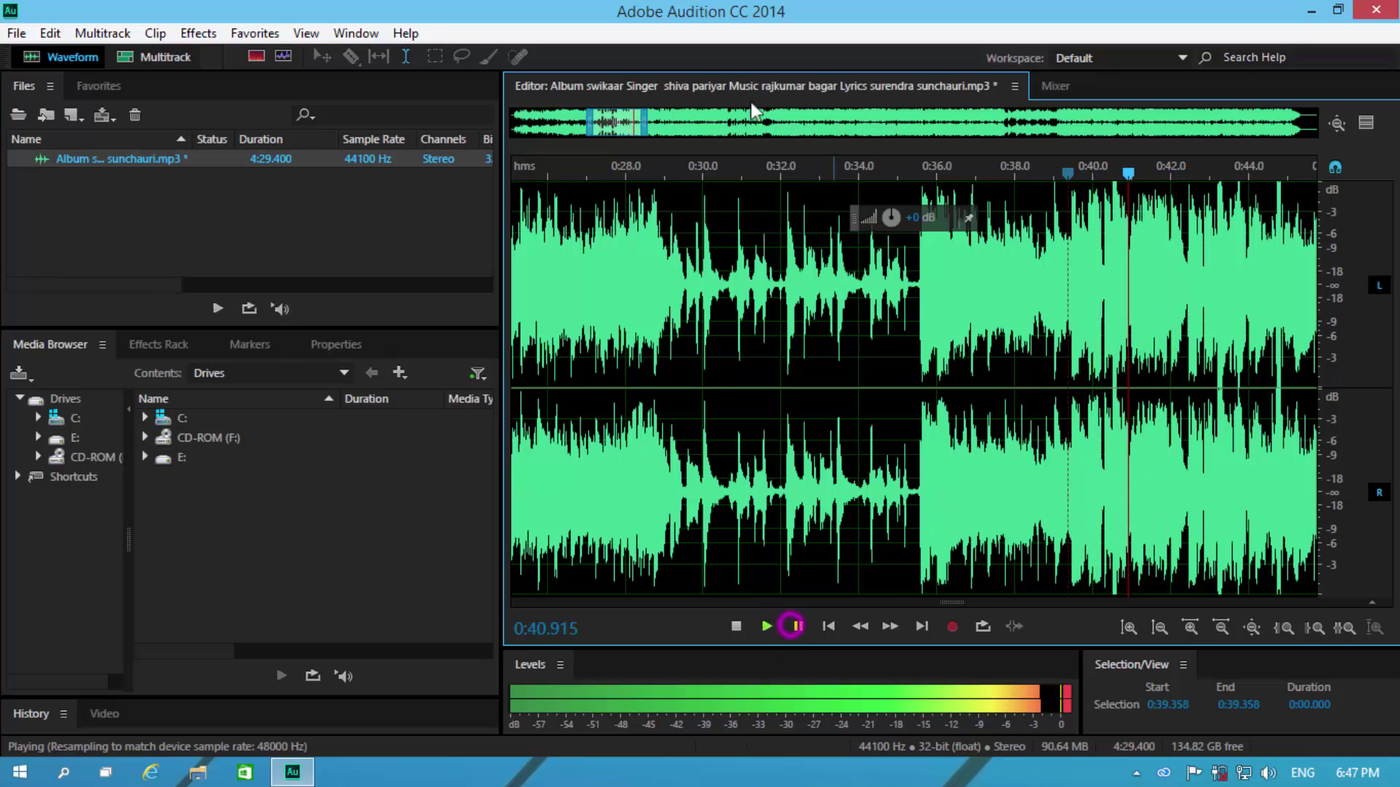
# Find the vocal passage's end by pausing playback near 0:57.6, and select the audio from about 0:39.36 to 0:57.67.
pyautogui.moveTo(623, 118); pyautogui.dragTo(643, 121)
pyautogui.click(776, 624)
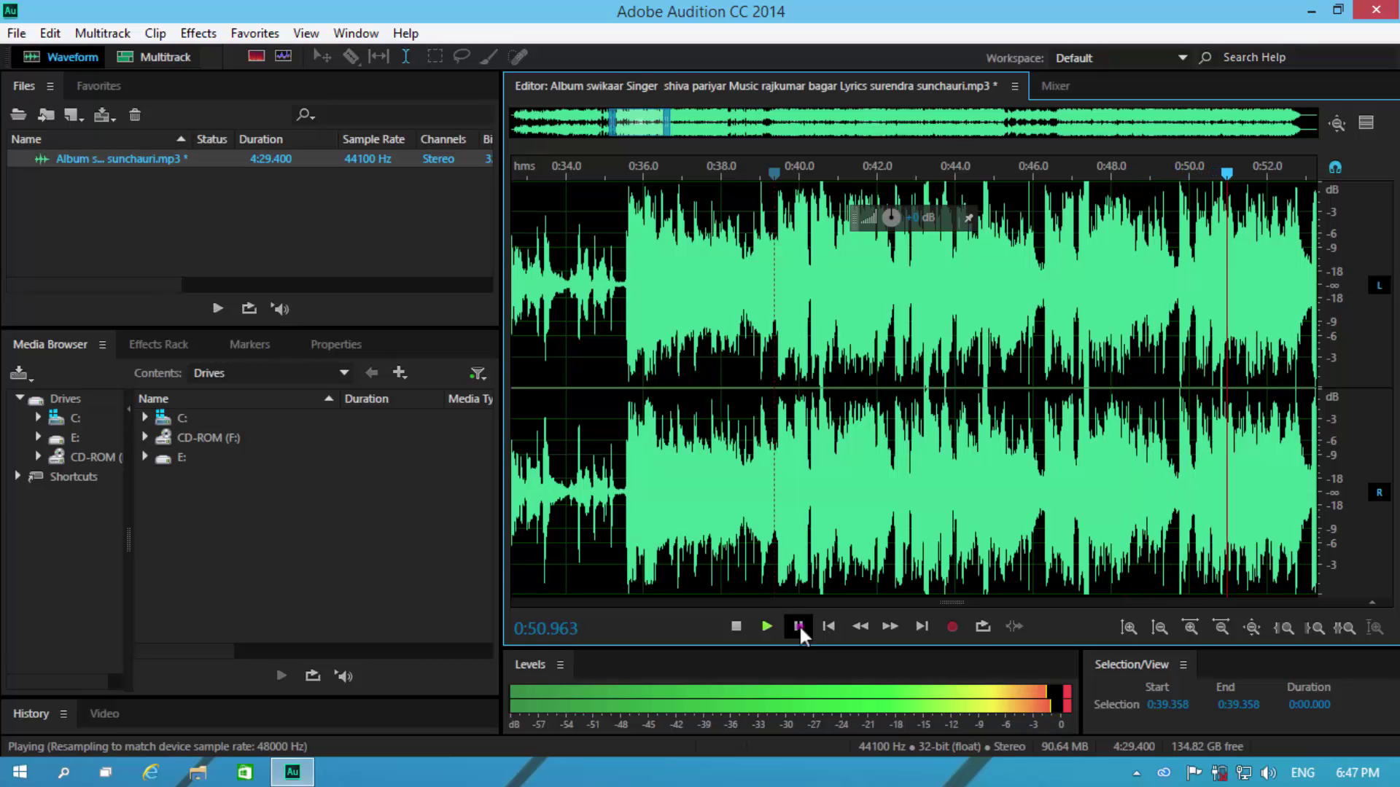
pyautogui.click(799, 624)
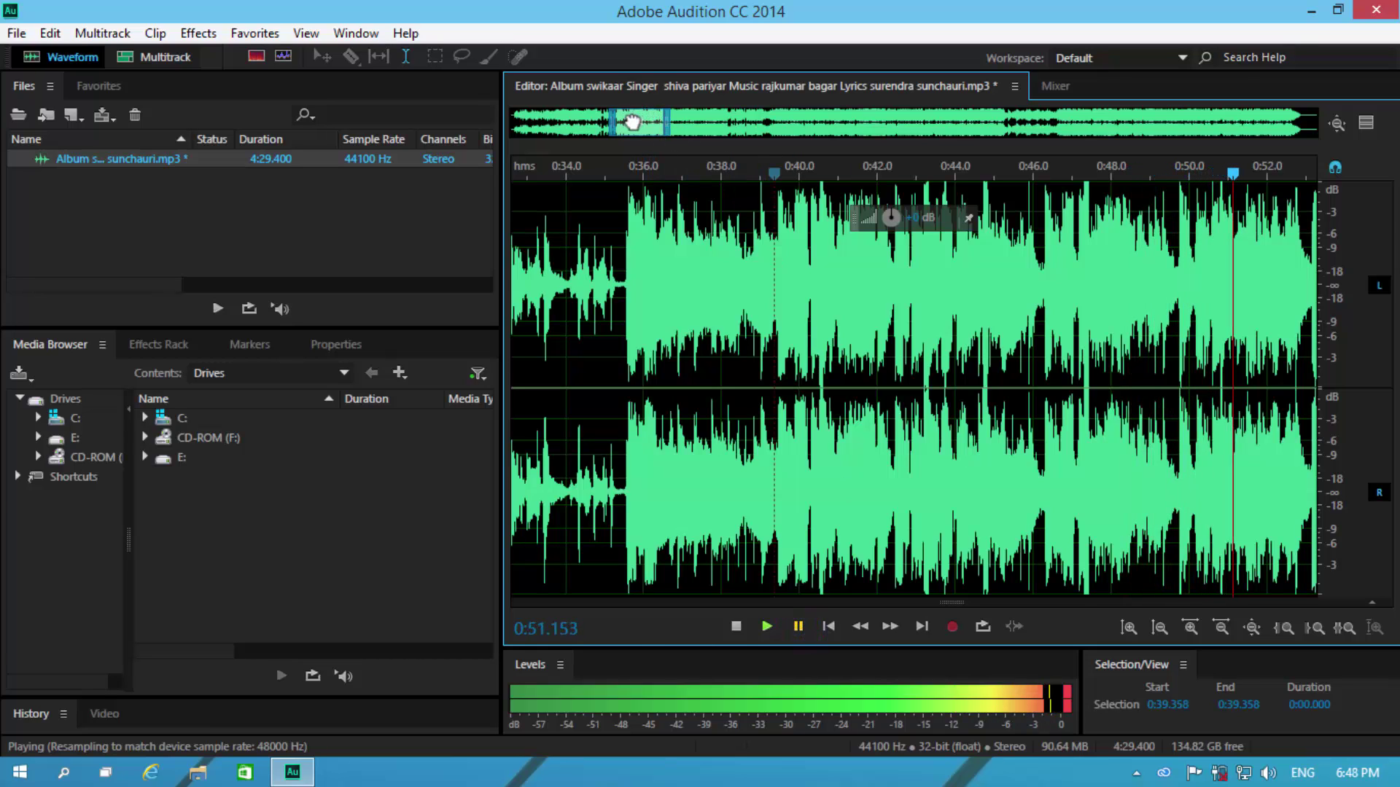
pyautogui.moveTo(631, 121); pyautogui.dragTo(645, 122)
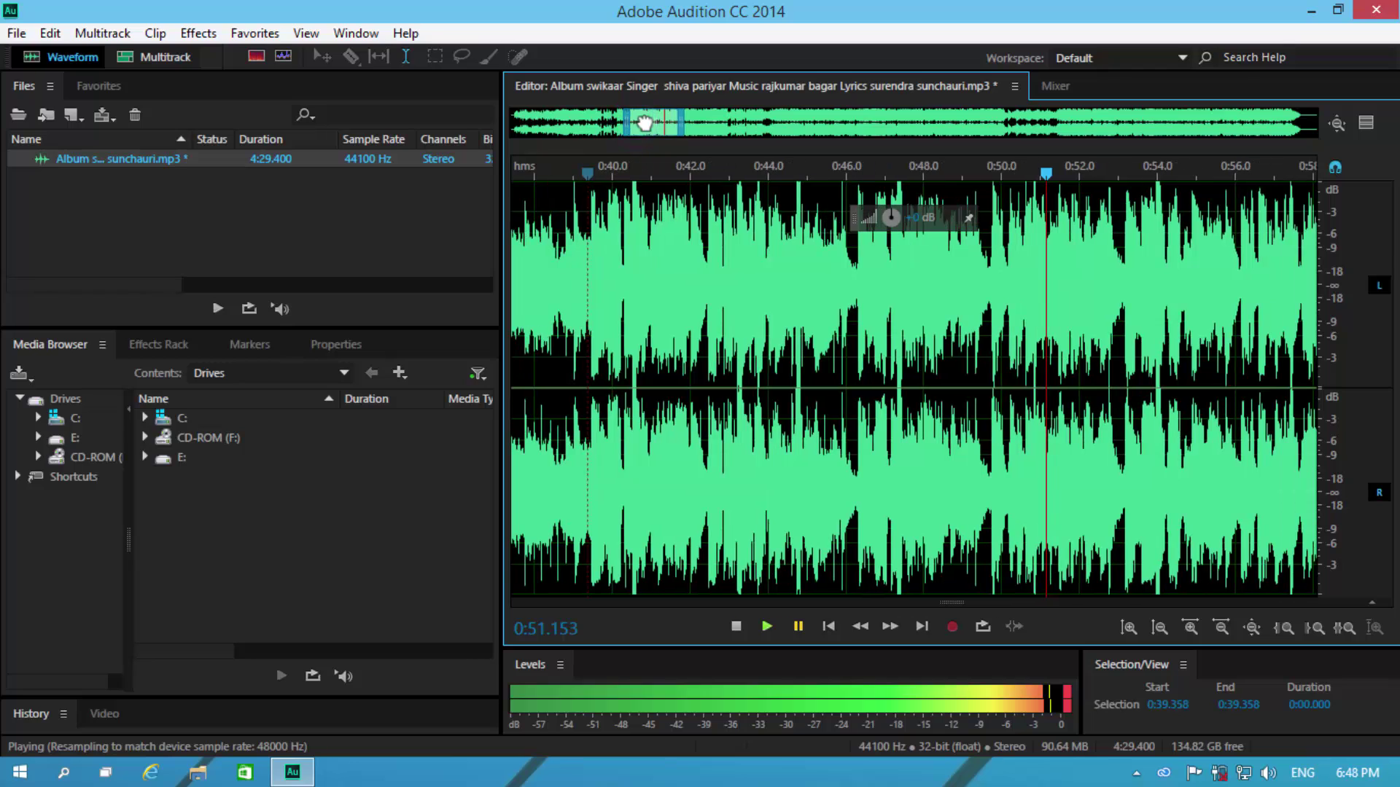
pyautogui.click(767, 624)
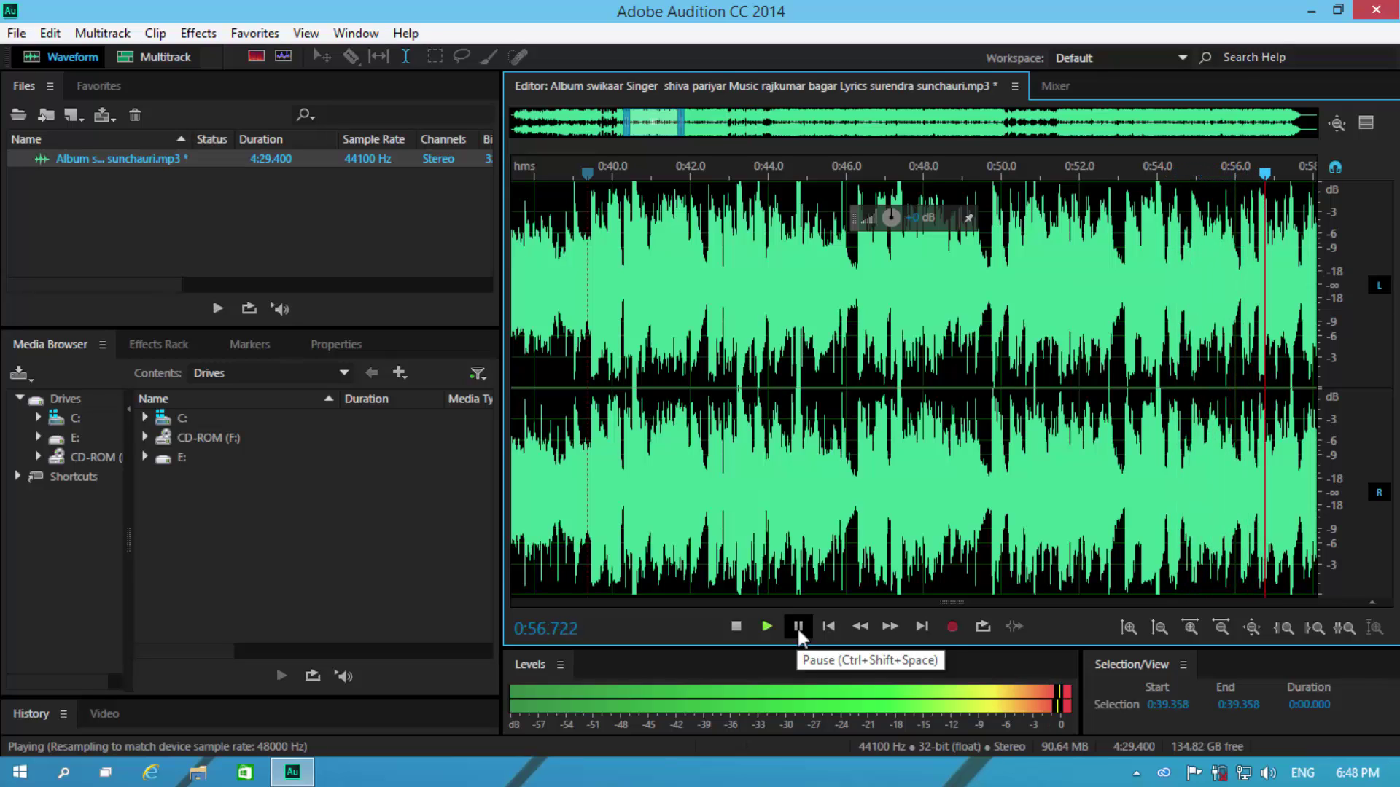
pyautogui.click(798, 627)
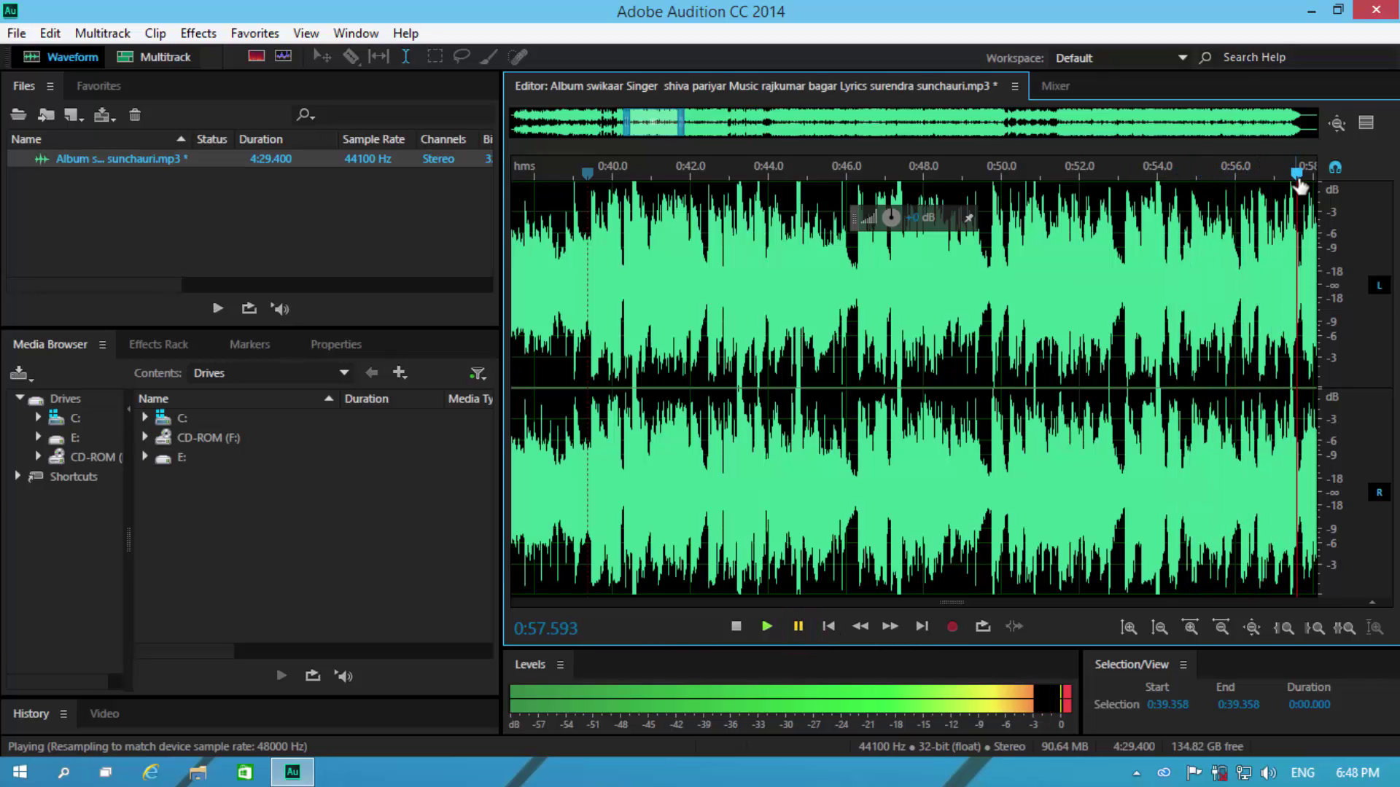
pyautogui.moveTo(1299, 182); pyautogui.dragTo(1301, 174)
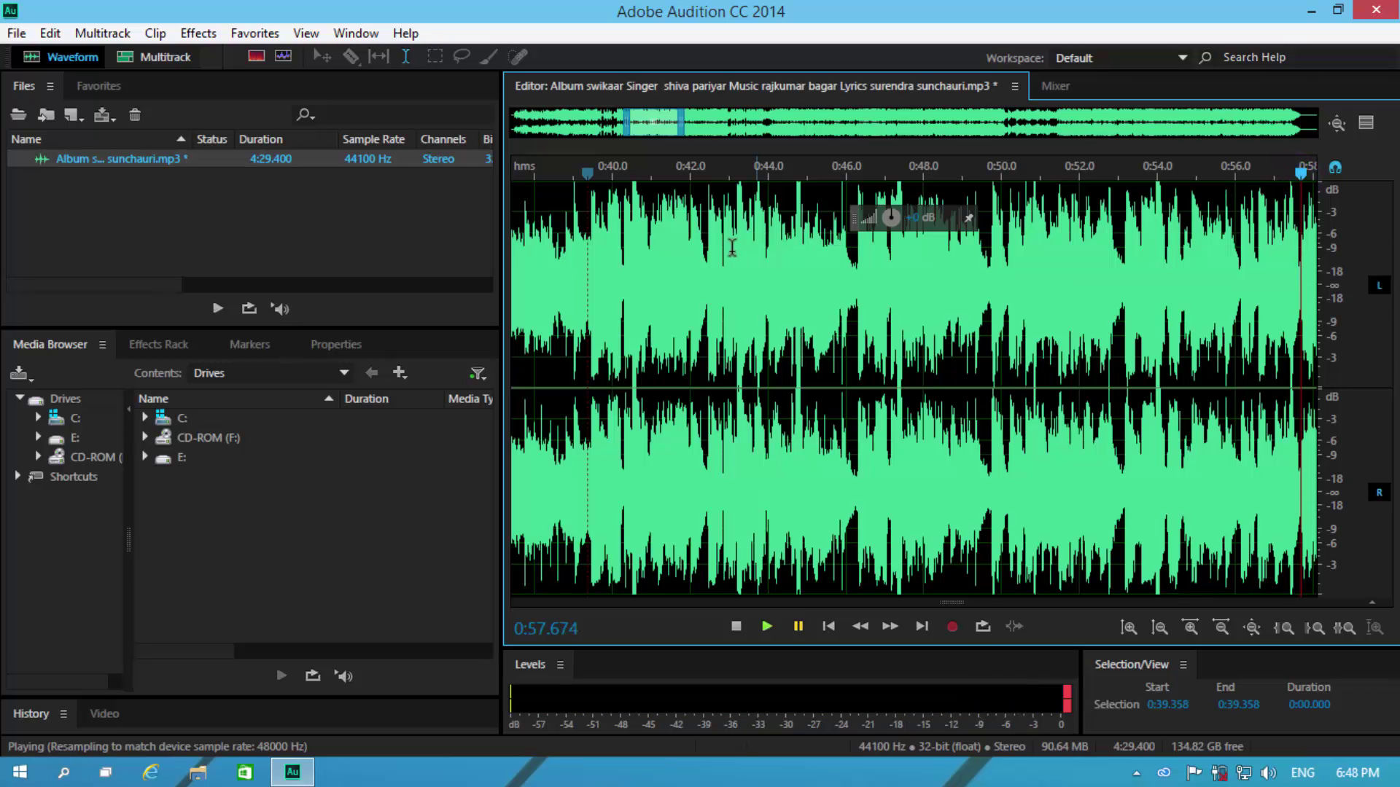
pyautogui.moveTo(587, 196); pyautogui.dragTo(1218, 230)
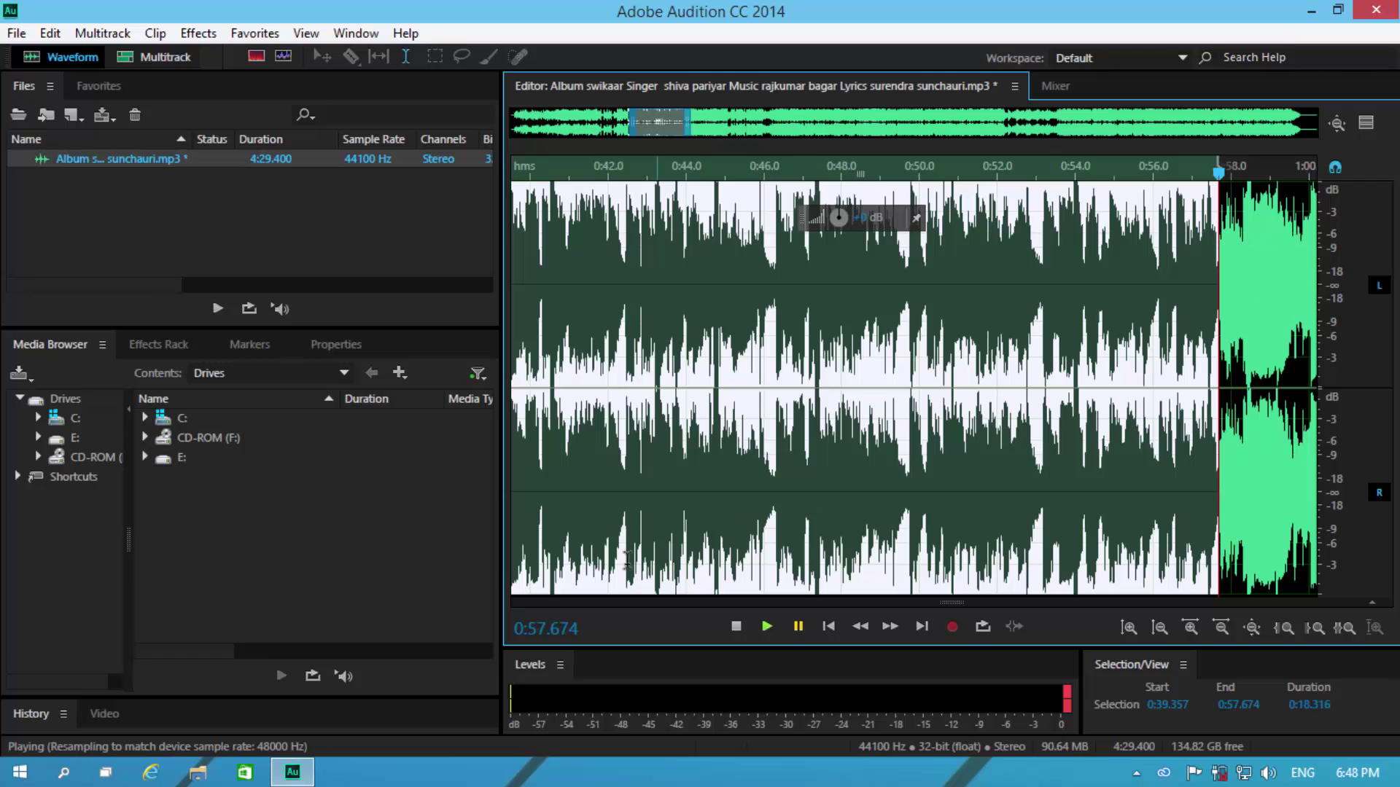
# Preview the Center Channel Extractor with the Vocal Remove preset and apply it to the selected passage.
pyautogui.click(199, 33)
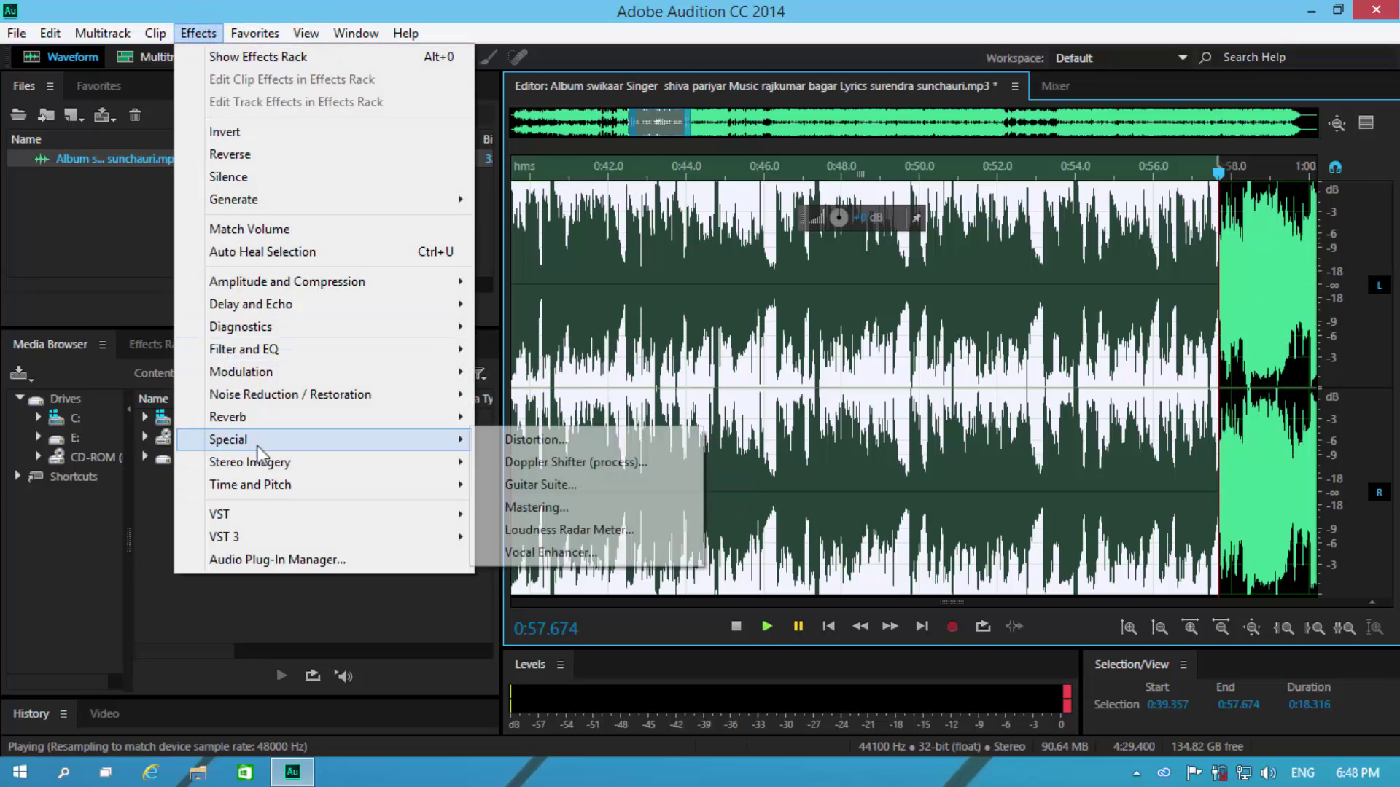
pyautogui.moveTo(270, 461)
pyautogui.click(516, 464)
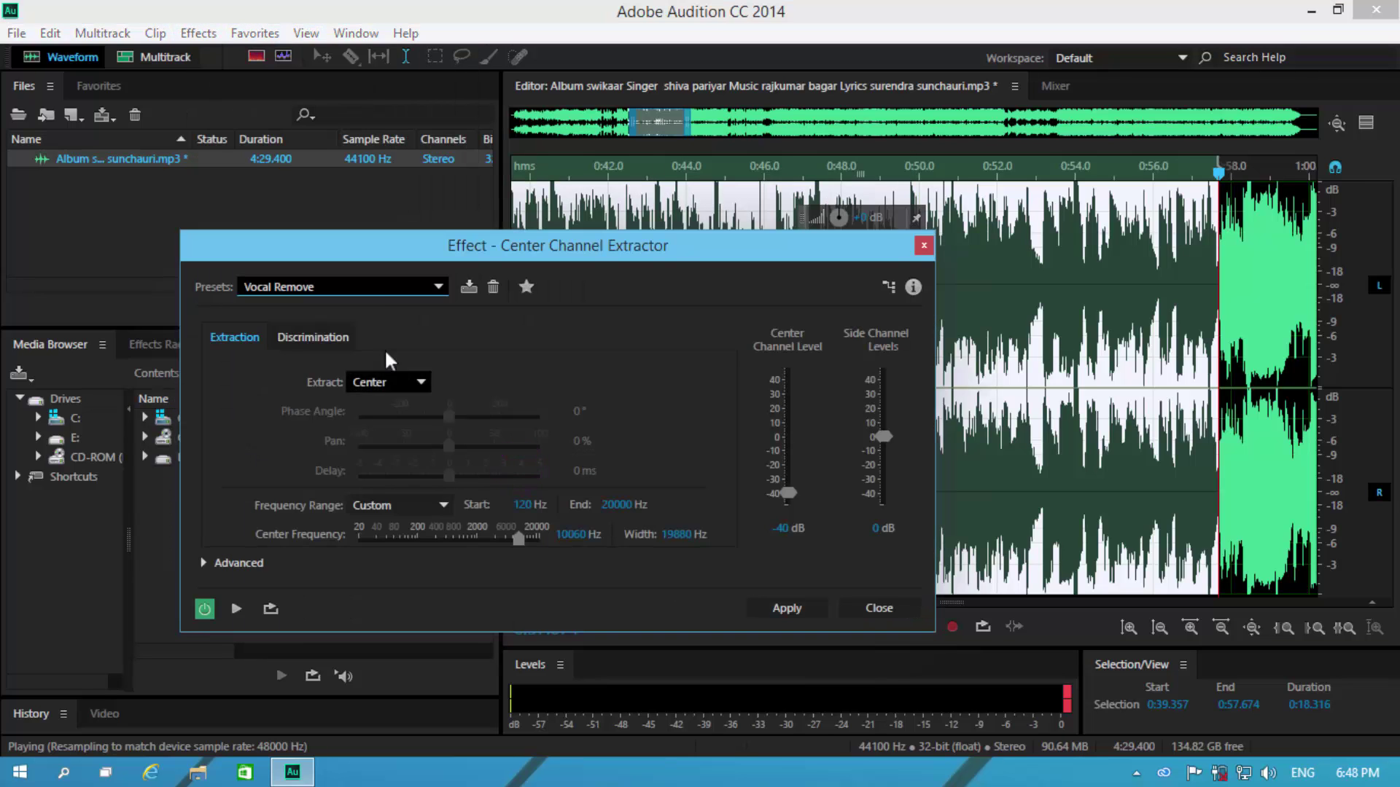
pyautogui.click(369, 286)
pyautogui.click(320, 468)
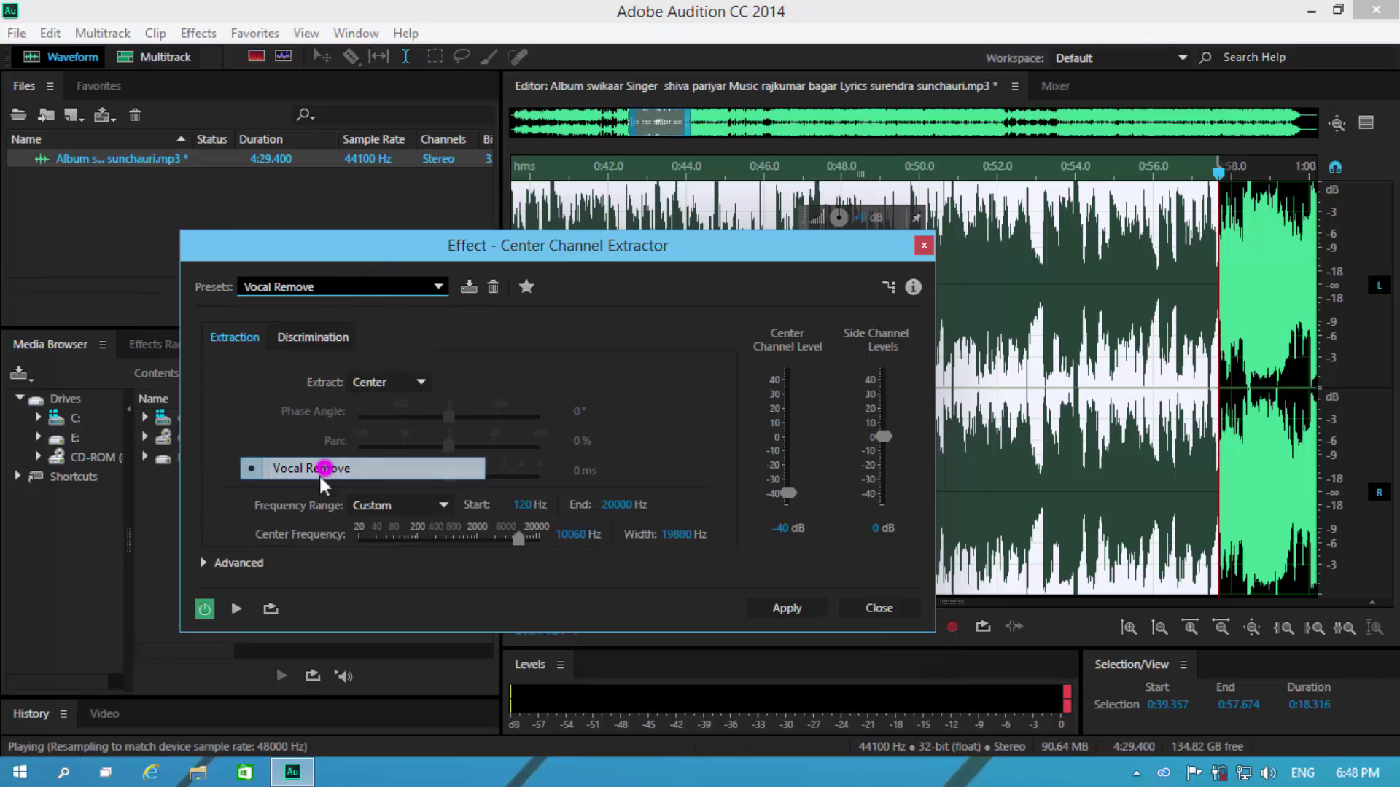
pyautogui.click(235, 609)
pyautogui.click(234, 608)
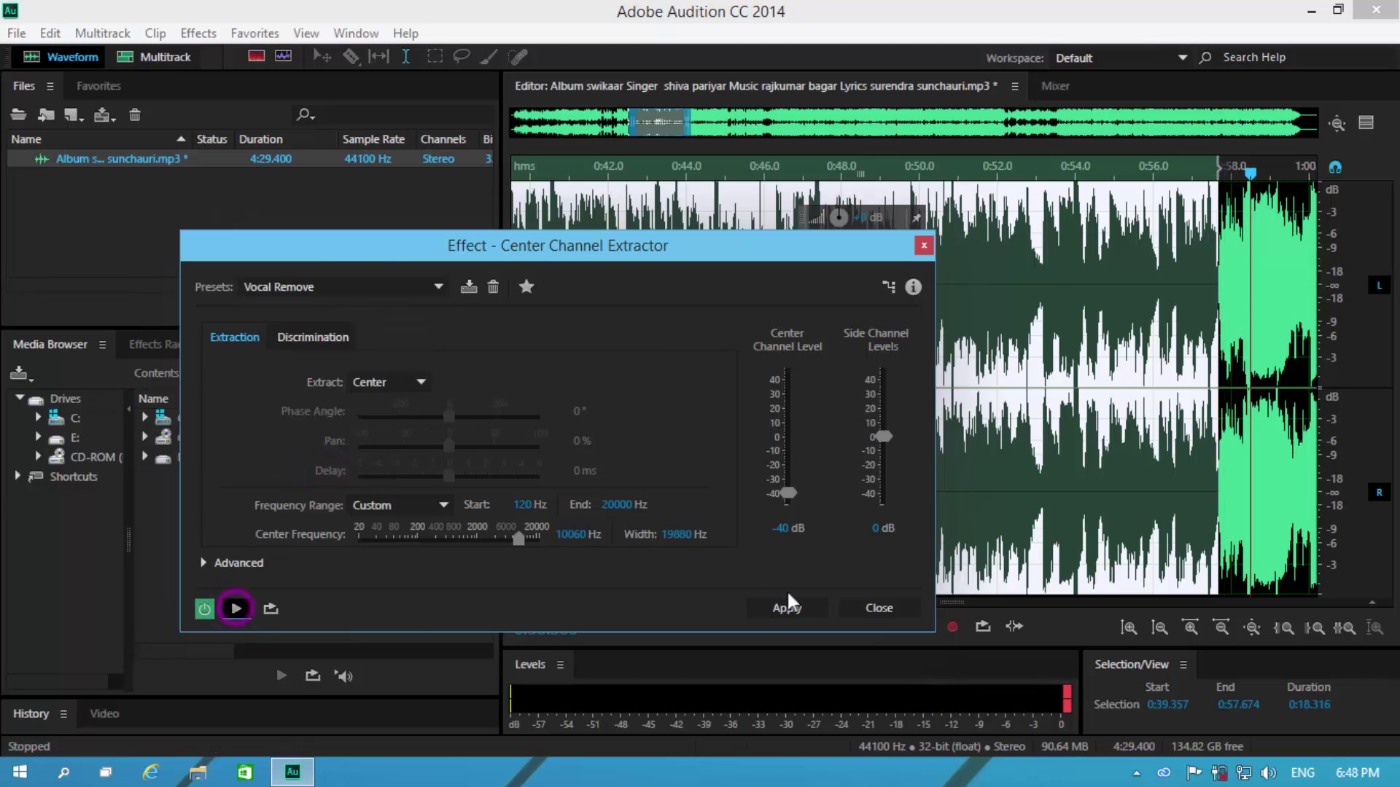
pyautogui.click(786, 609)
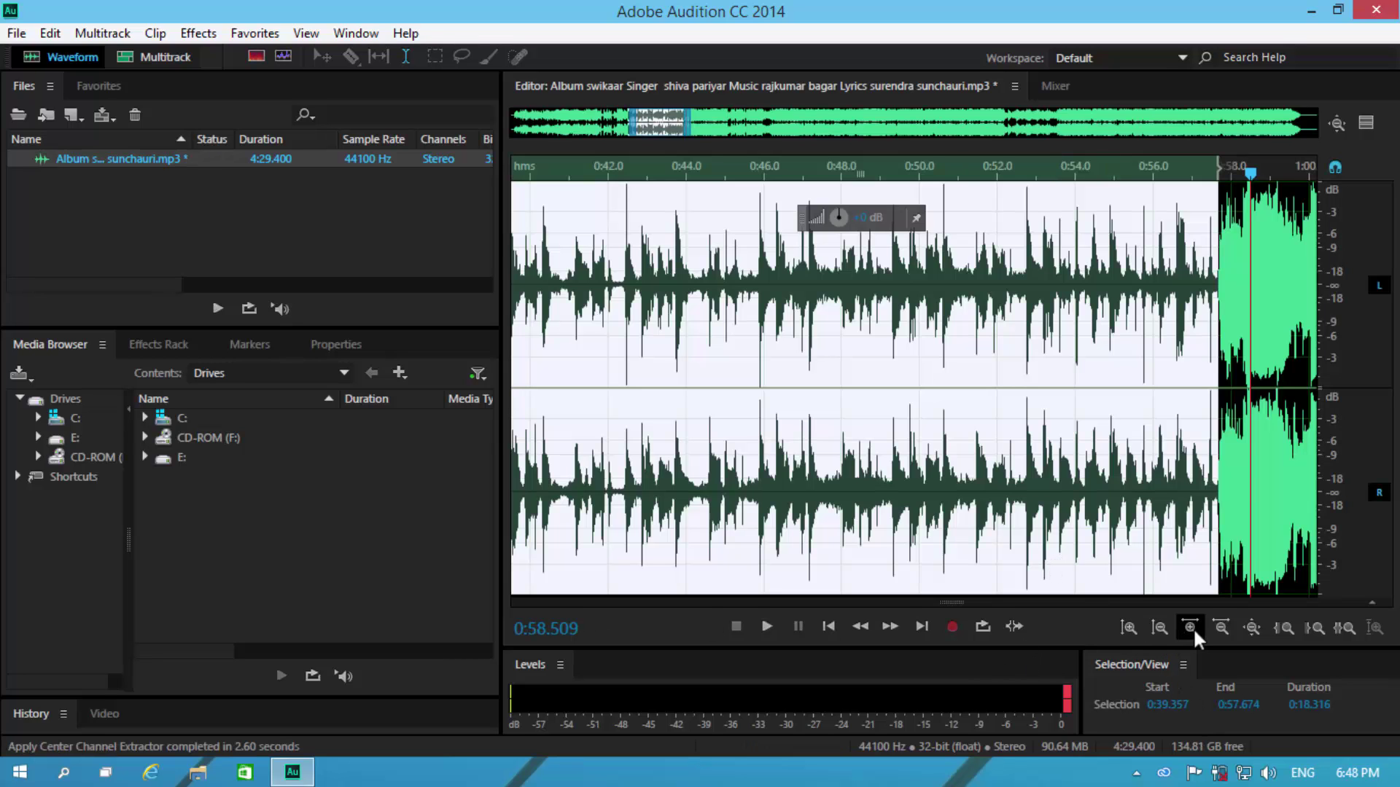
# Clear the selection and play from about 0:26.7 through the first processed passage into the second, pausing near 0:41.7.
pyautogui.click(1221, 628)
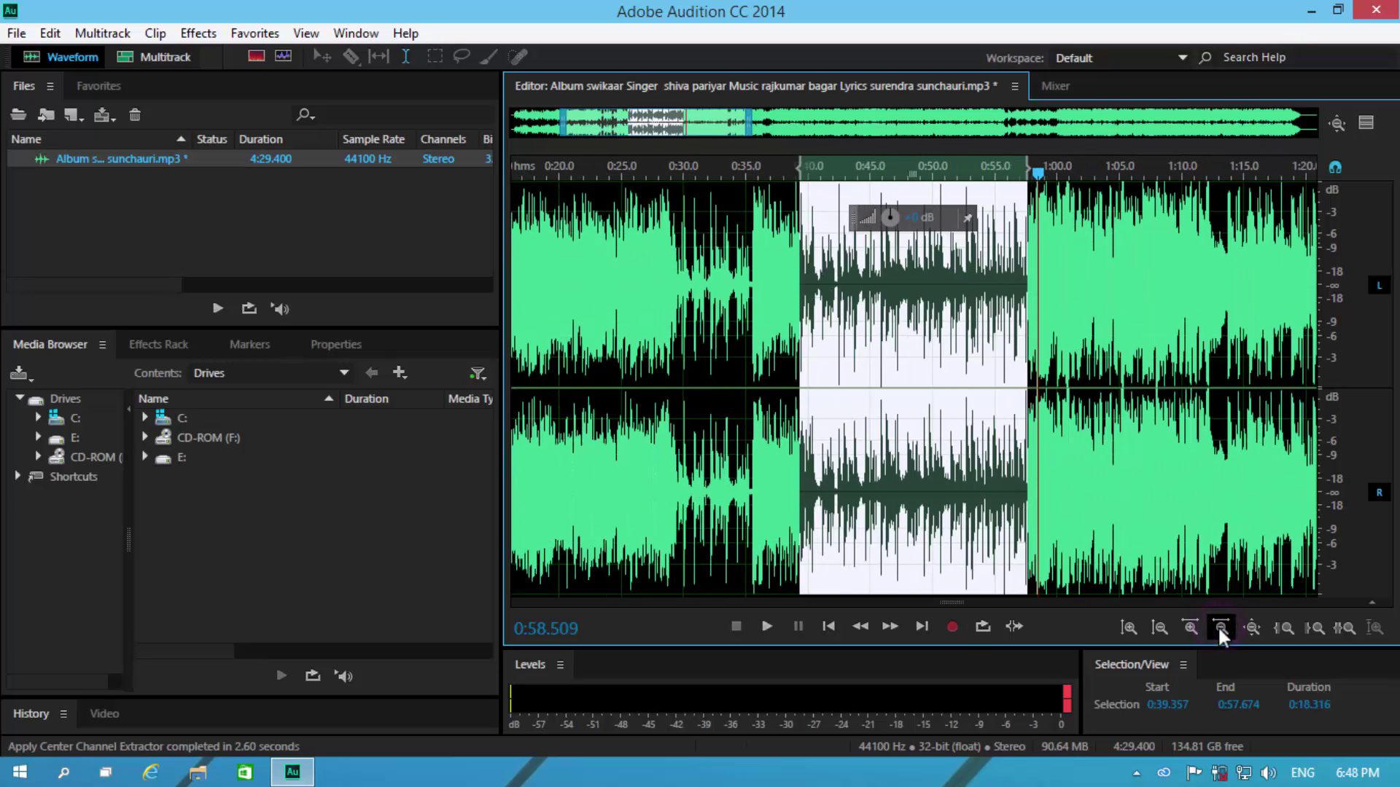
pyautogui.click(650, 172)
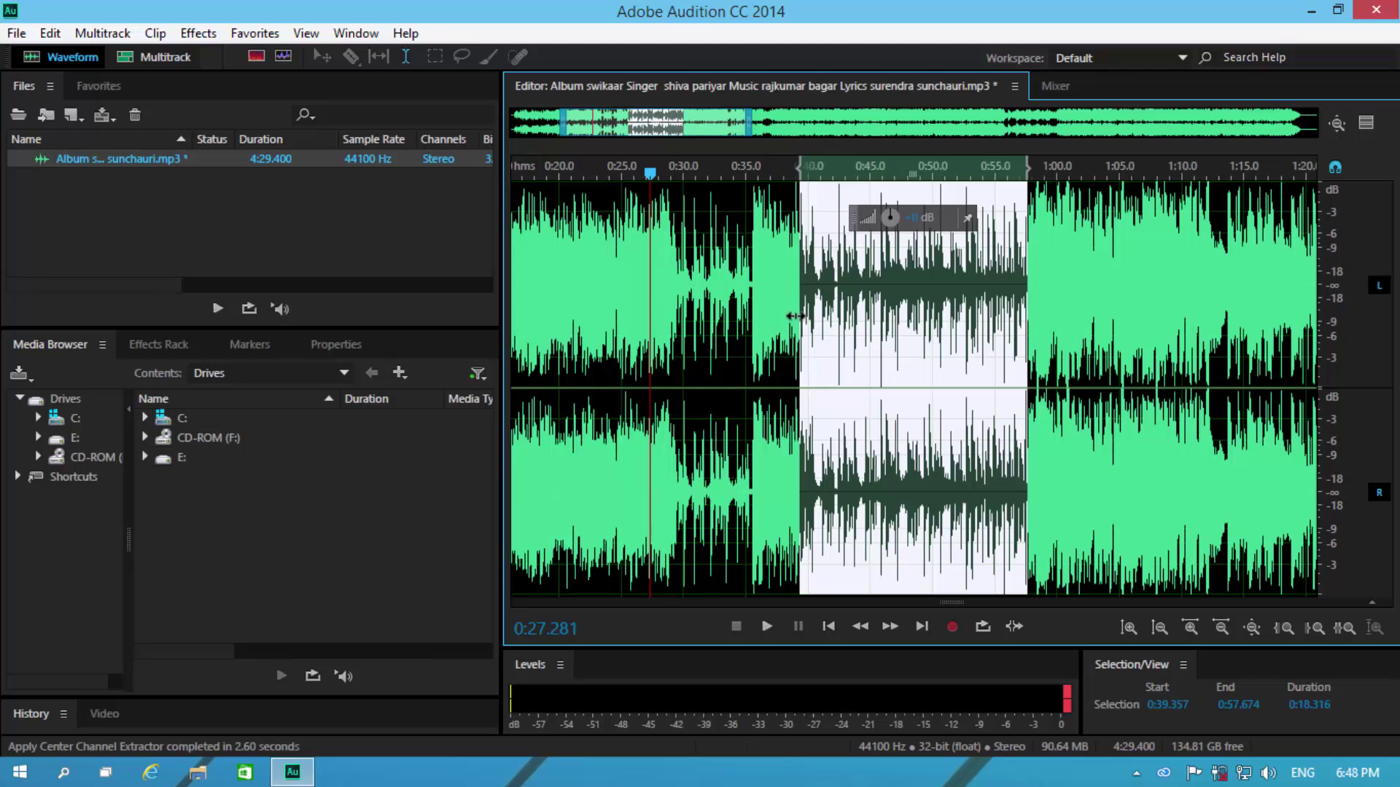
pyautogui.click(643, 207)
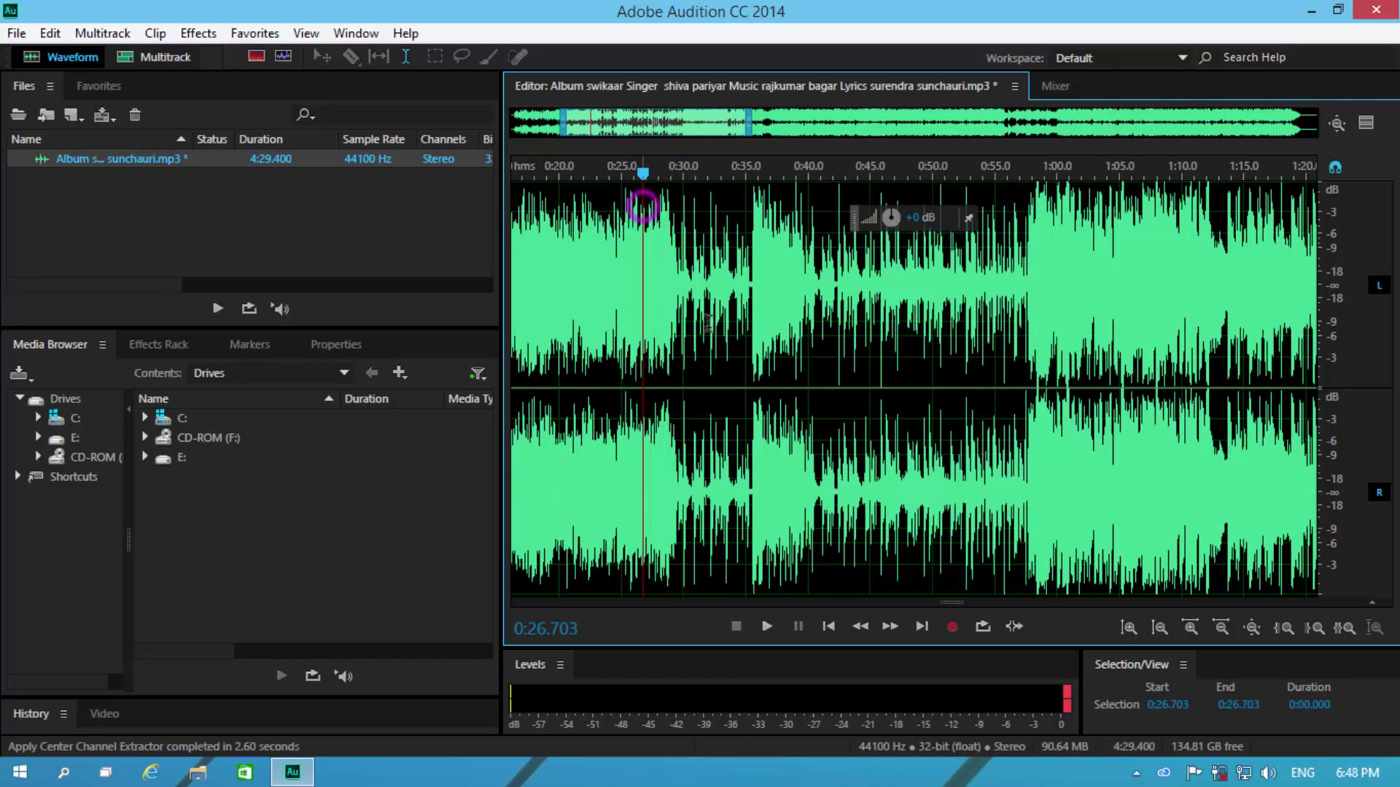
pyautogui.click(767, 627)
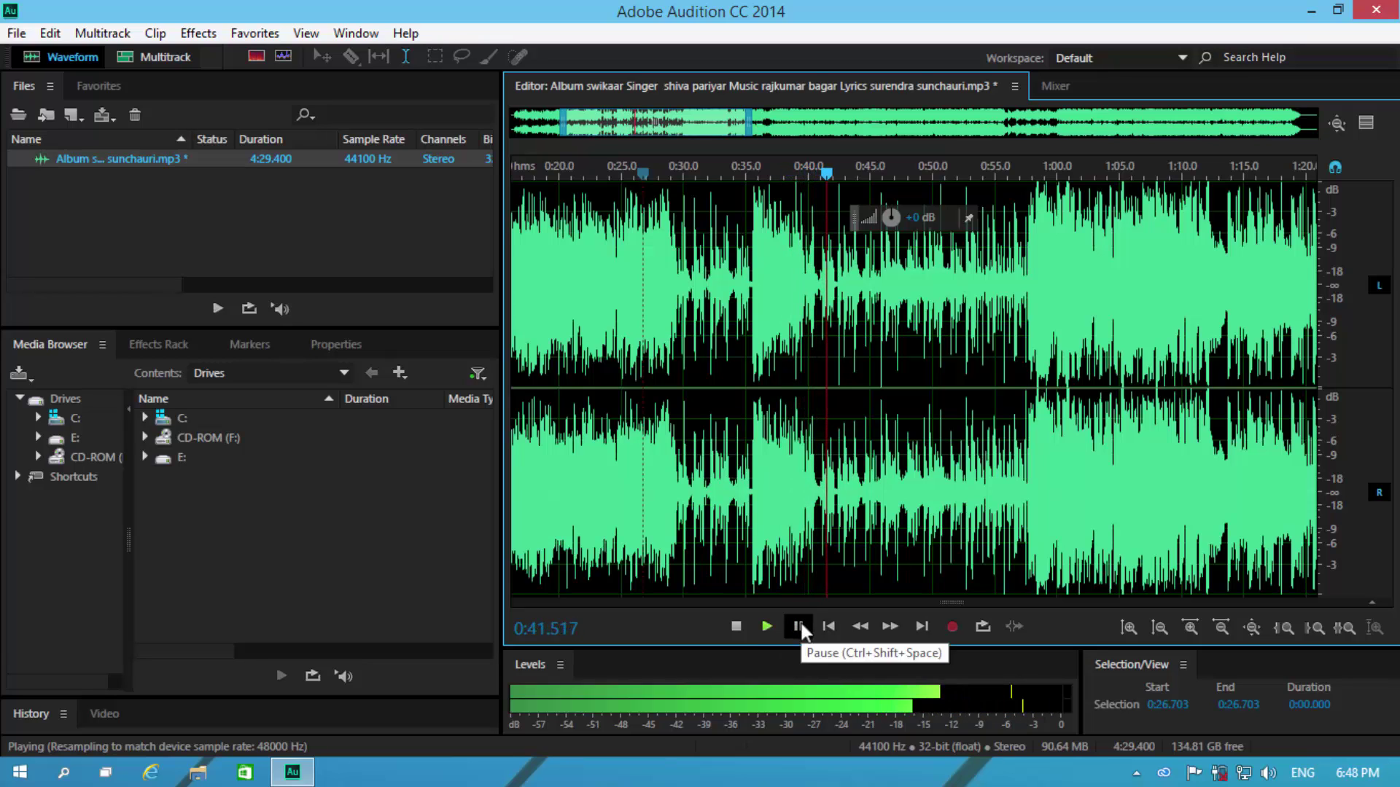
pyautogui.click(799, 626)
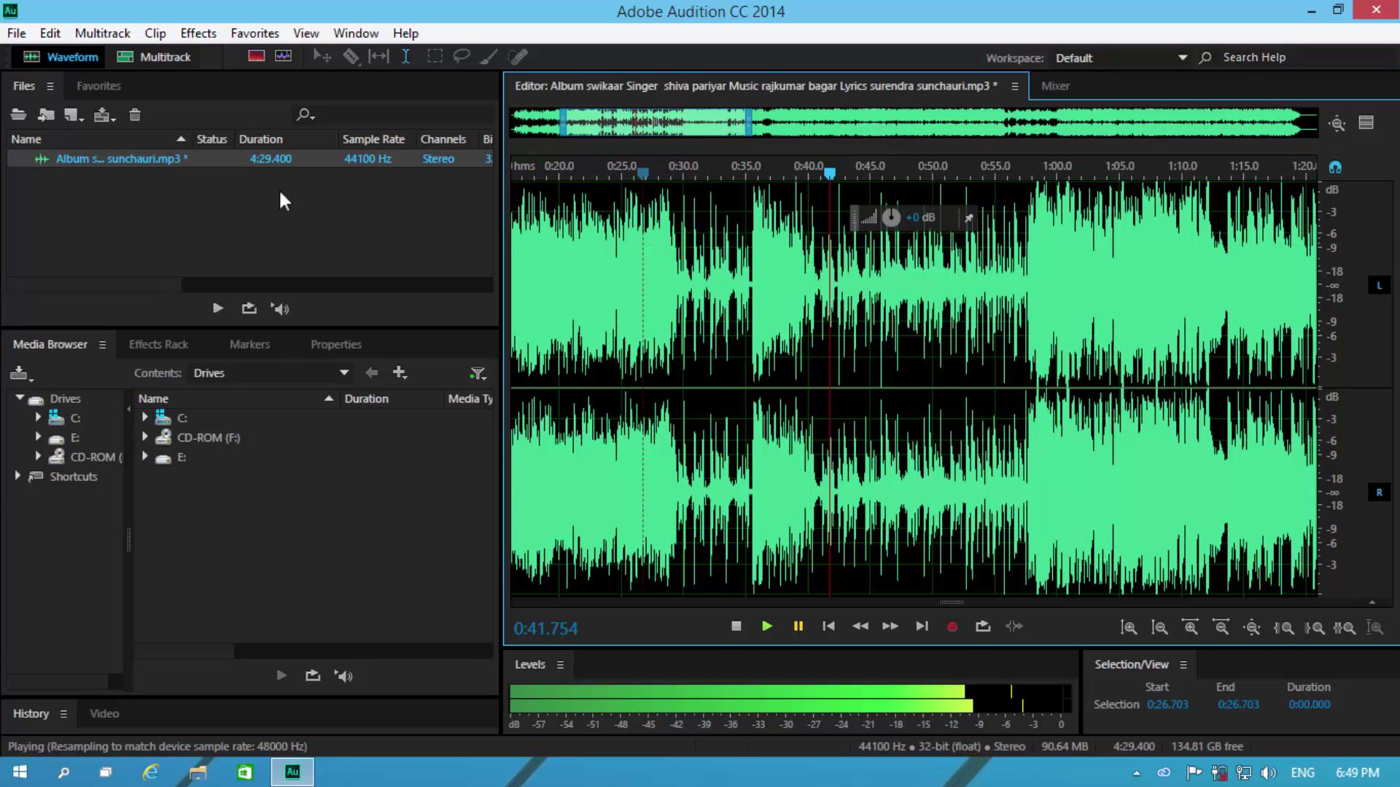
# Create a stereo multitrack session named Untitled Session 1 at 48000 Hz, 32-bit float, and place the processed song on Track 2.
pyautogui.click(173, 55)
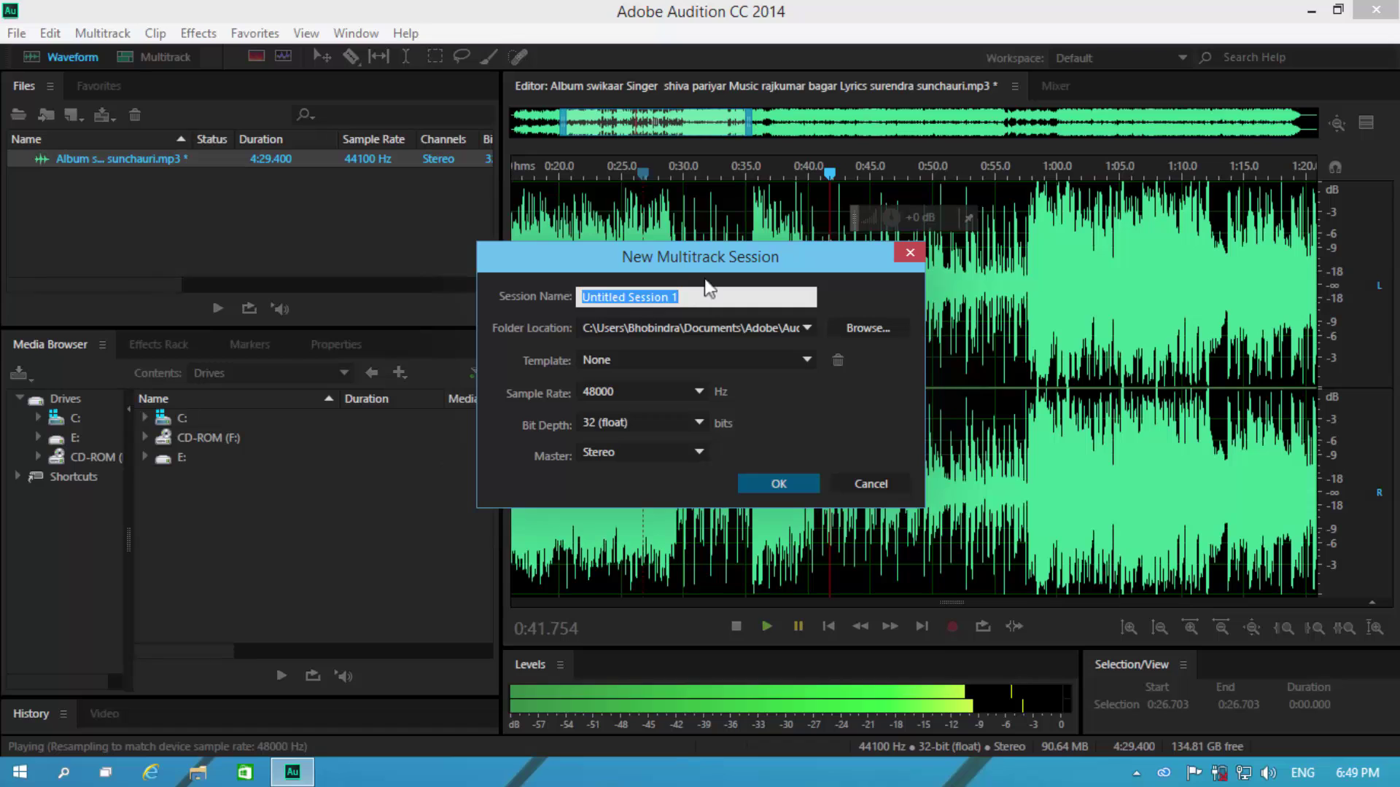
pyautogui.click(760, 481)
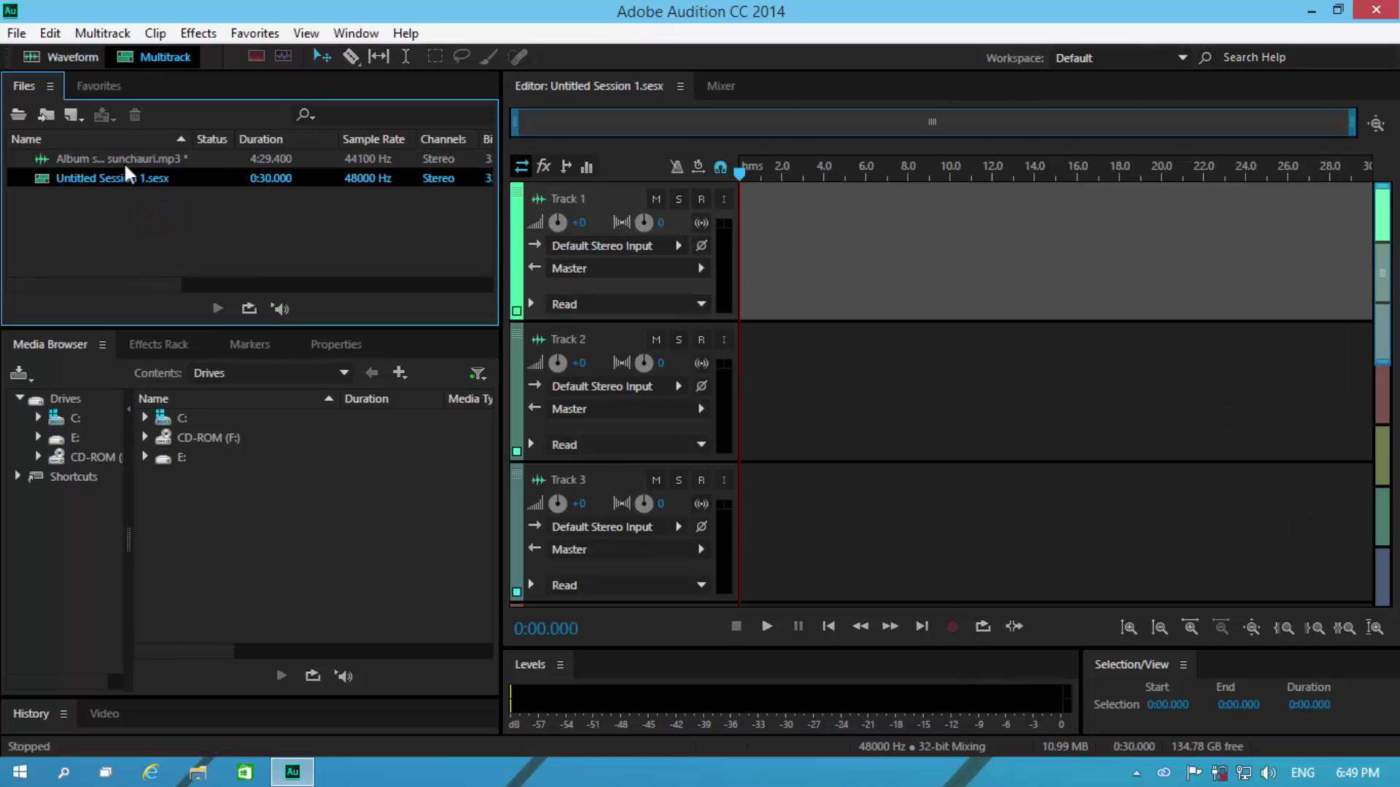
pyautogui.moveTo(122, 160); pyautogui.dragTo(844, 357)
pyautogui.click(809, 441)
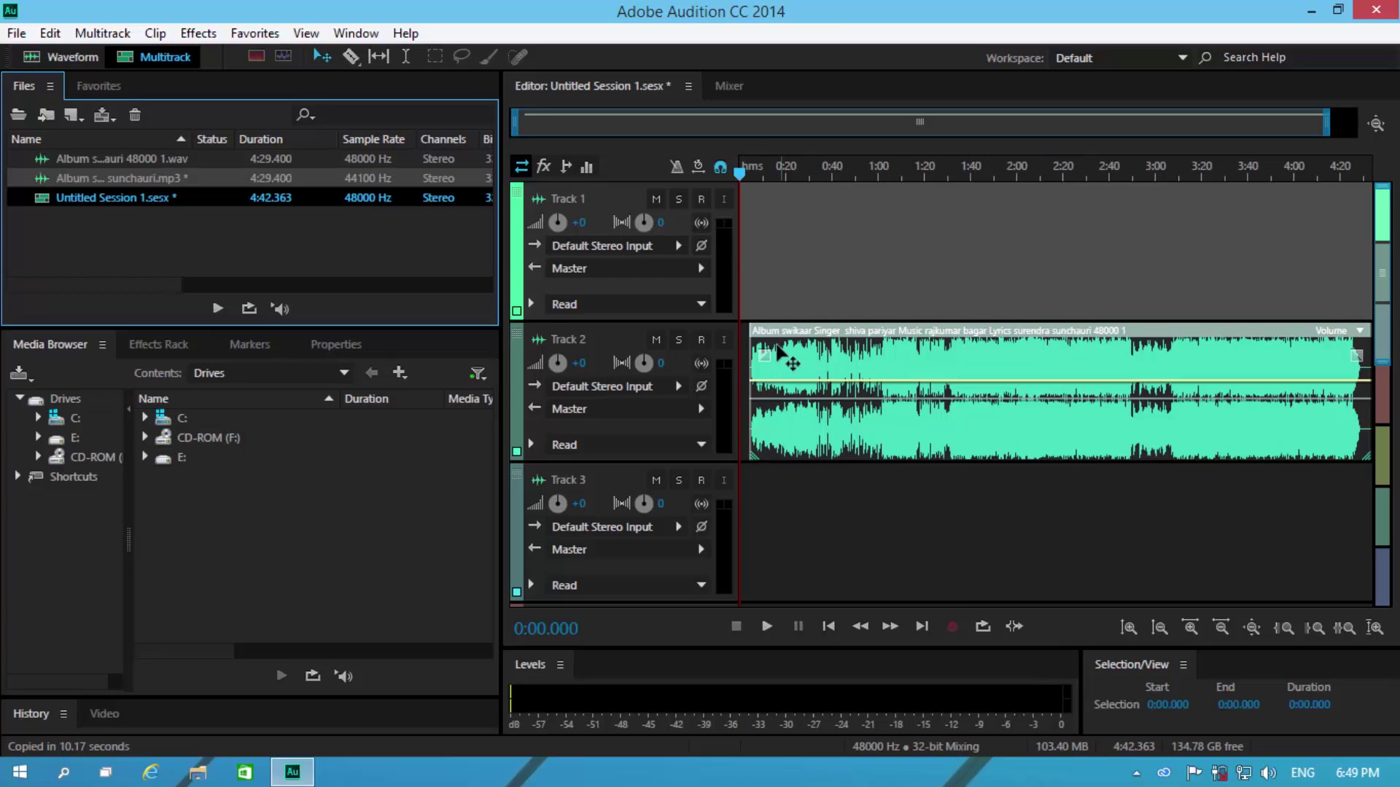
# Move the song clip on Track 2 to the start of the session and play it from the beginning.
pyautogui.moveTo(839, 338); pyautogui.dragTo(817, 333)
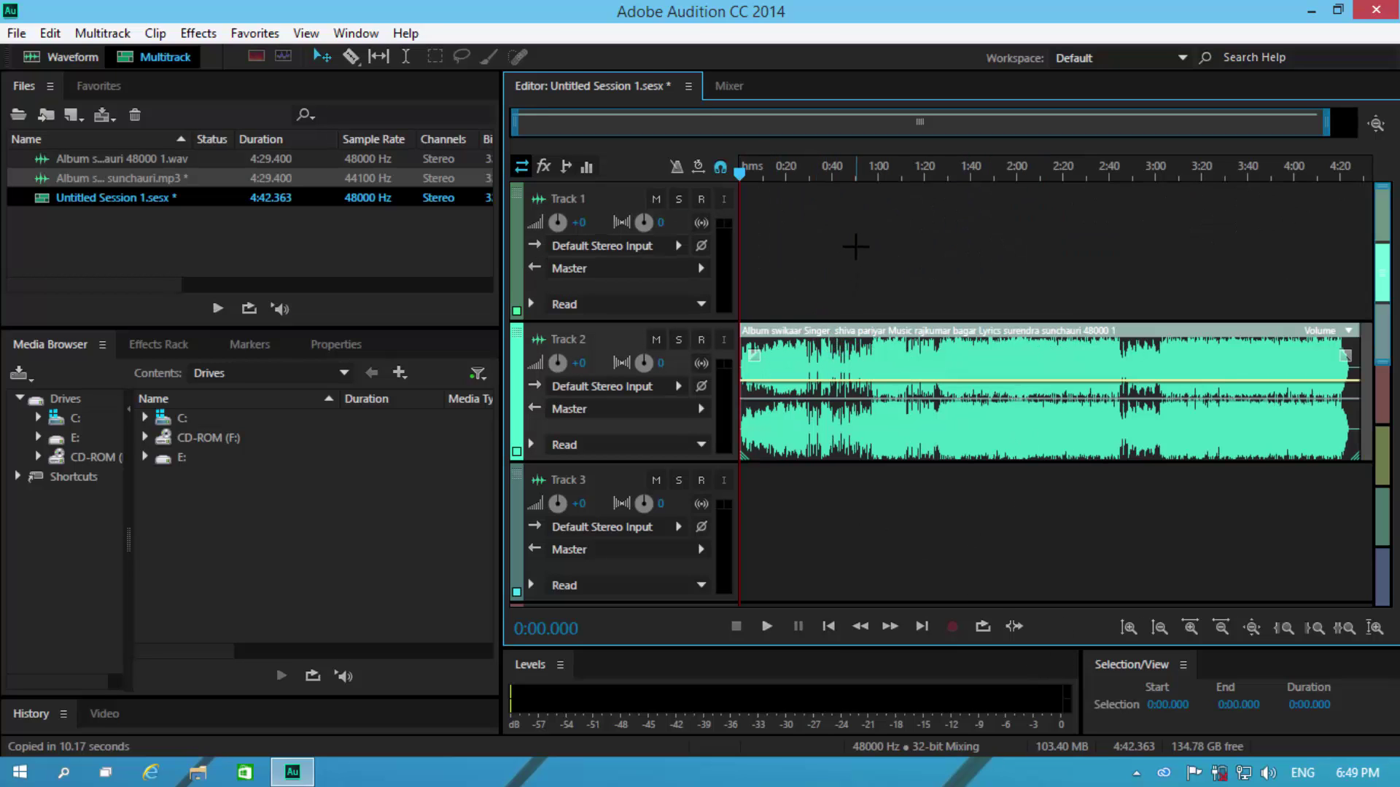
pyautogui.moveTo(855, 251); pyautogui.dragTo(900, 509)
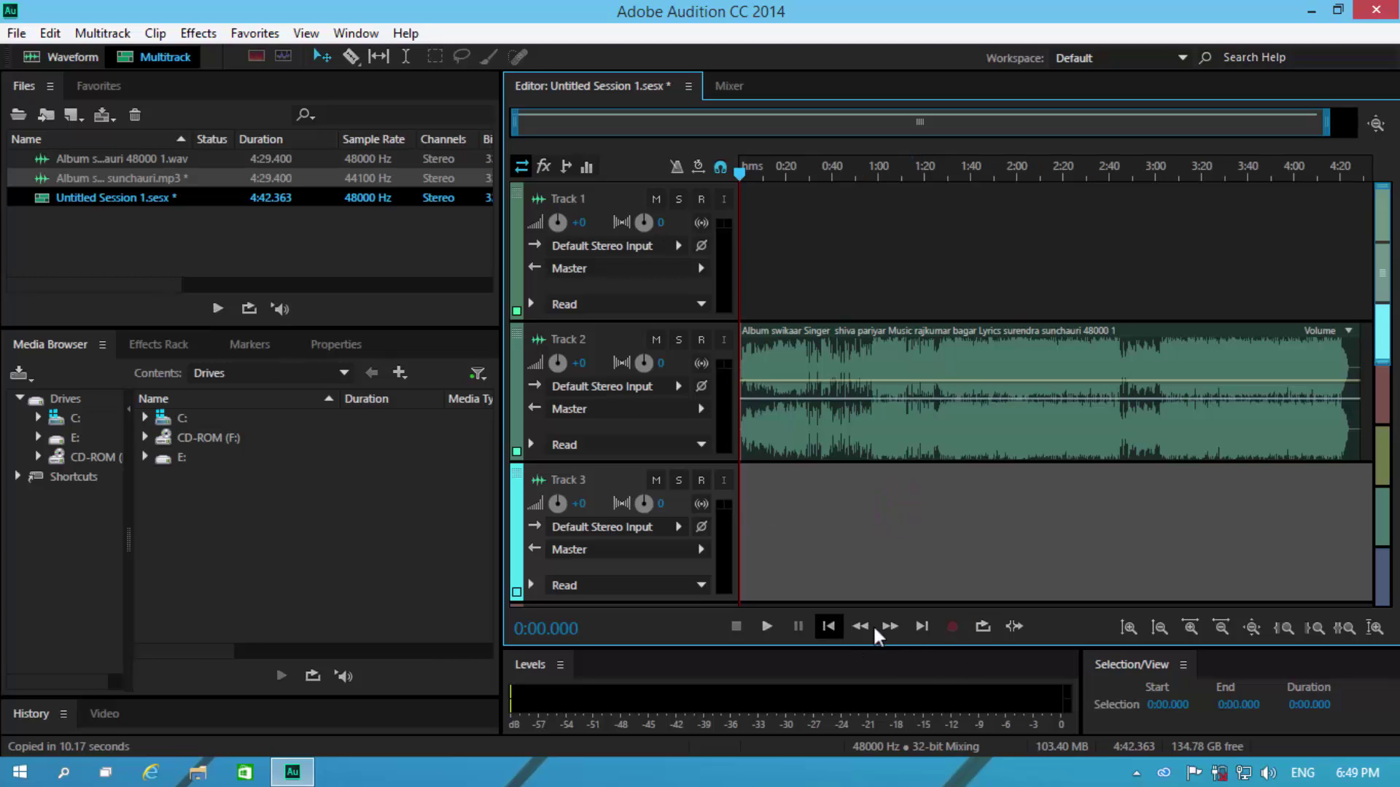
pyautogui.click(766, 626)
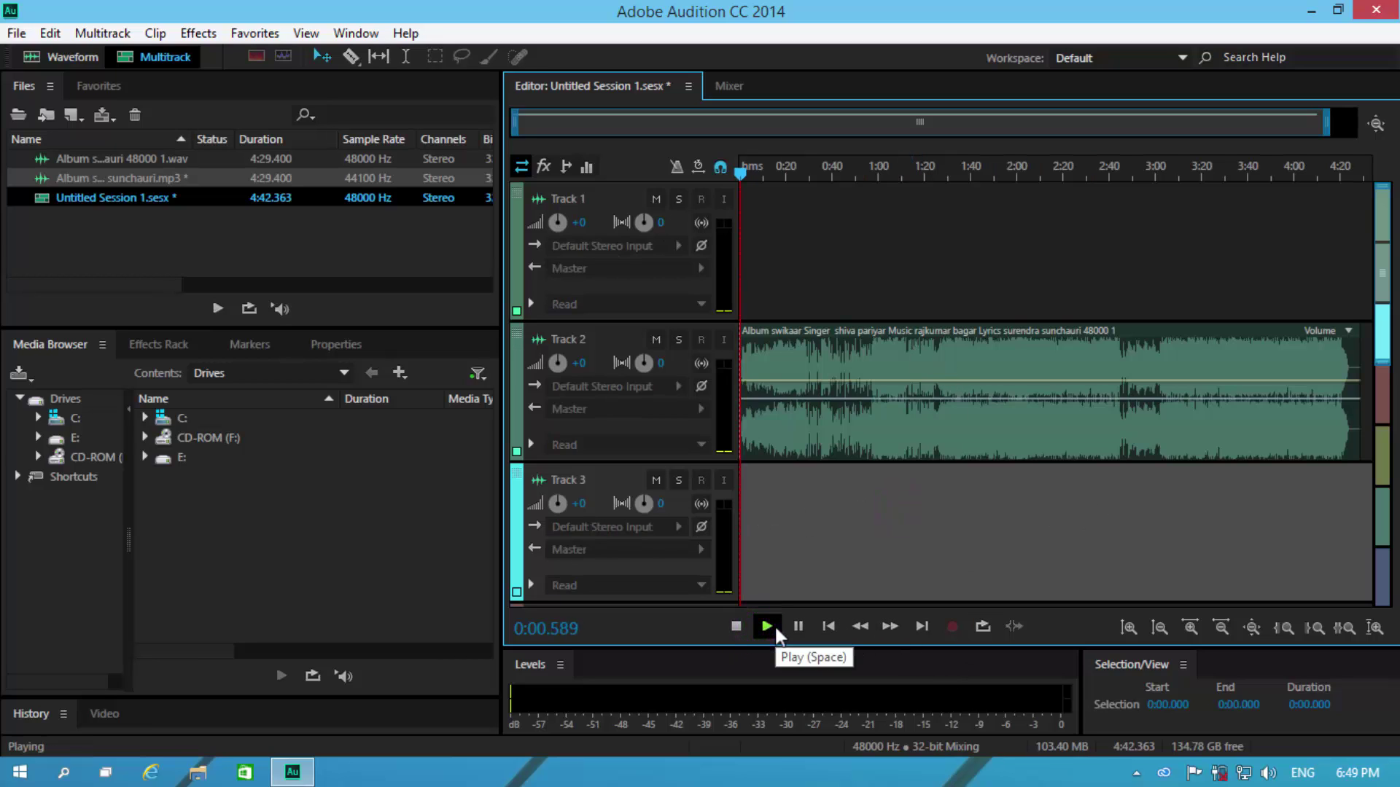
# Play Track 2 from about 0:21, pause at 0:29.390 and split the song clip there with the Razor tool.
pyautogui.click(789, 170)
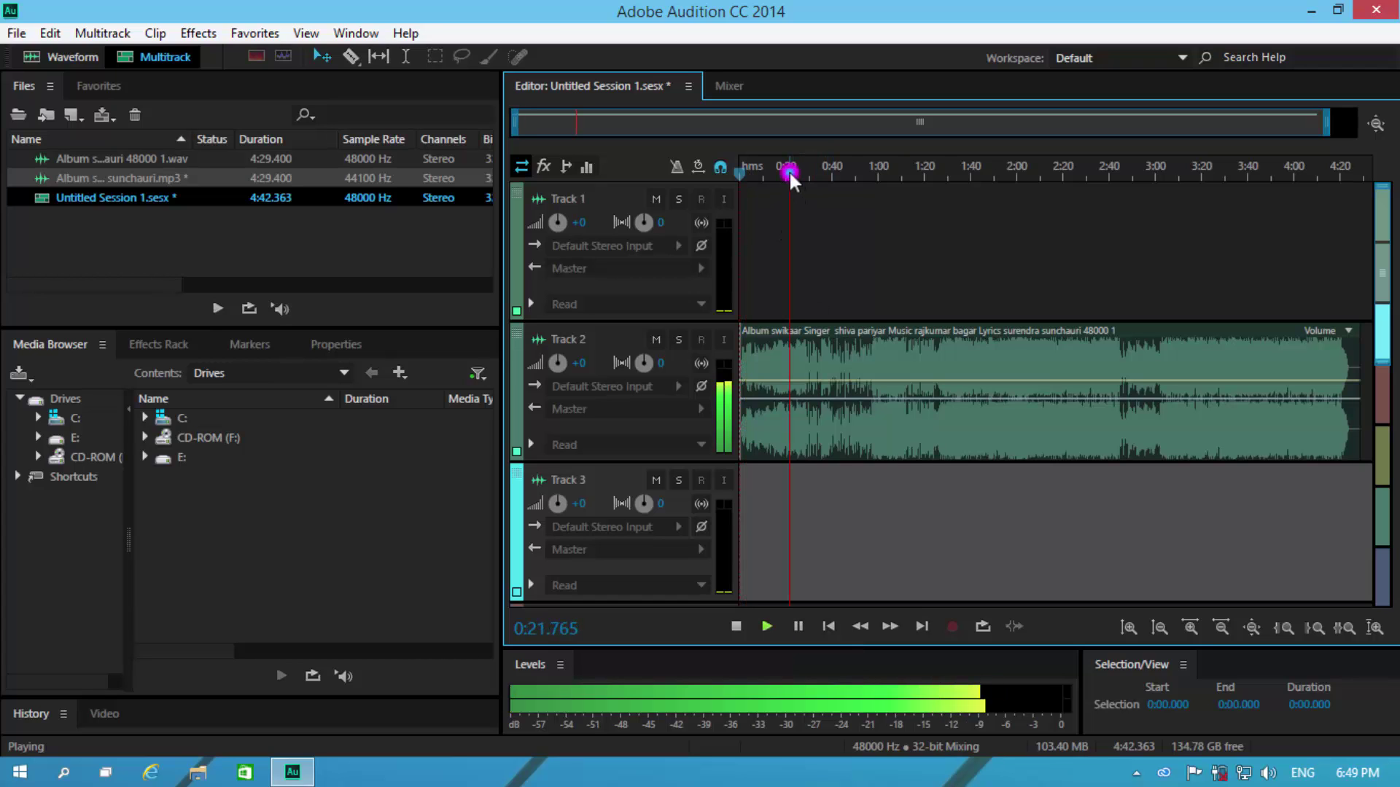
pyautogui.click(799, 627)
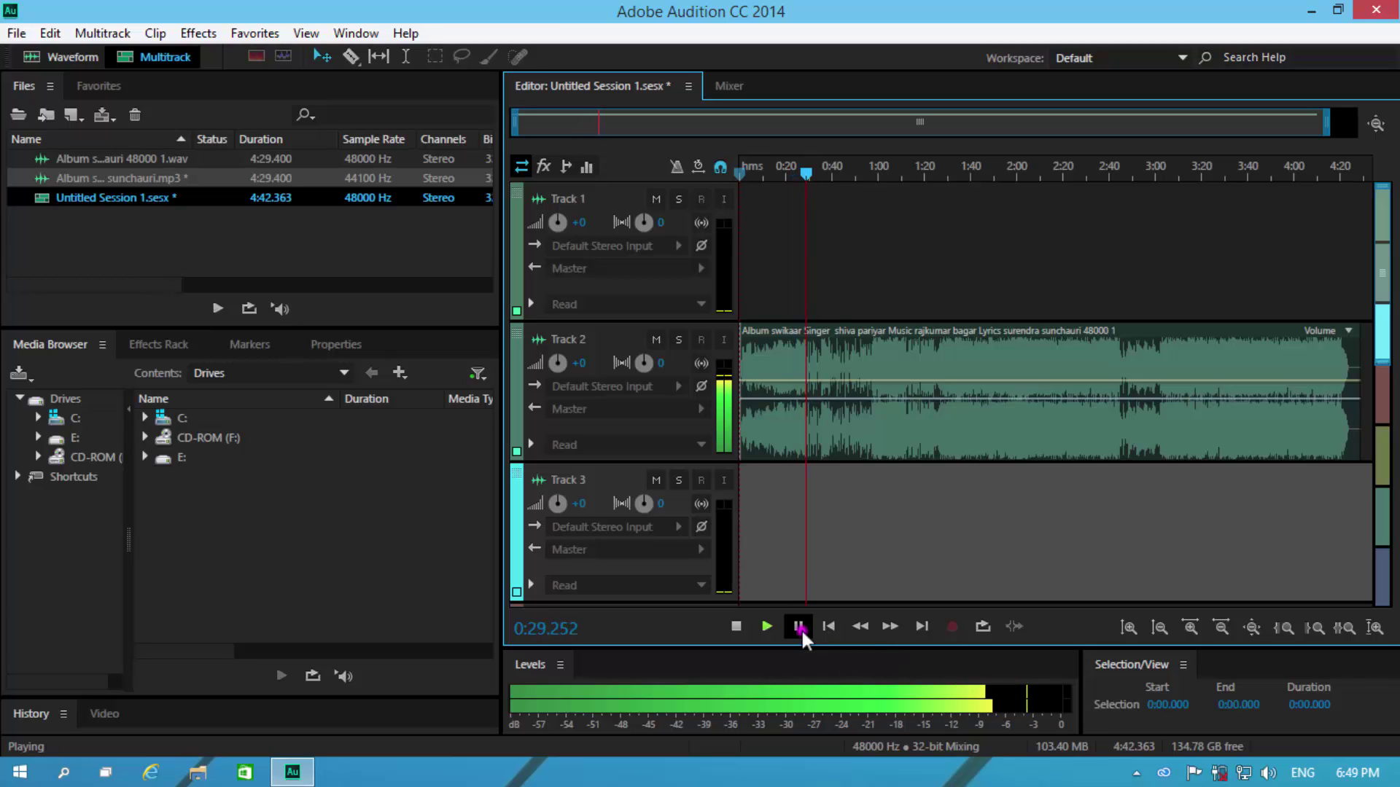
pyautogui.click(808, 372)
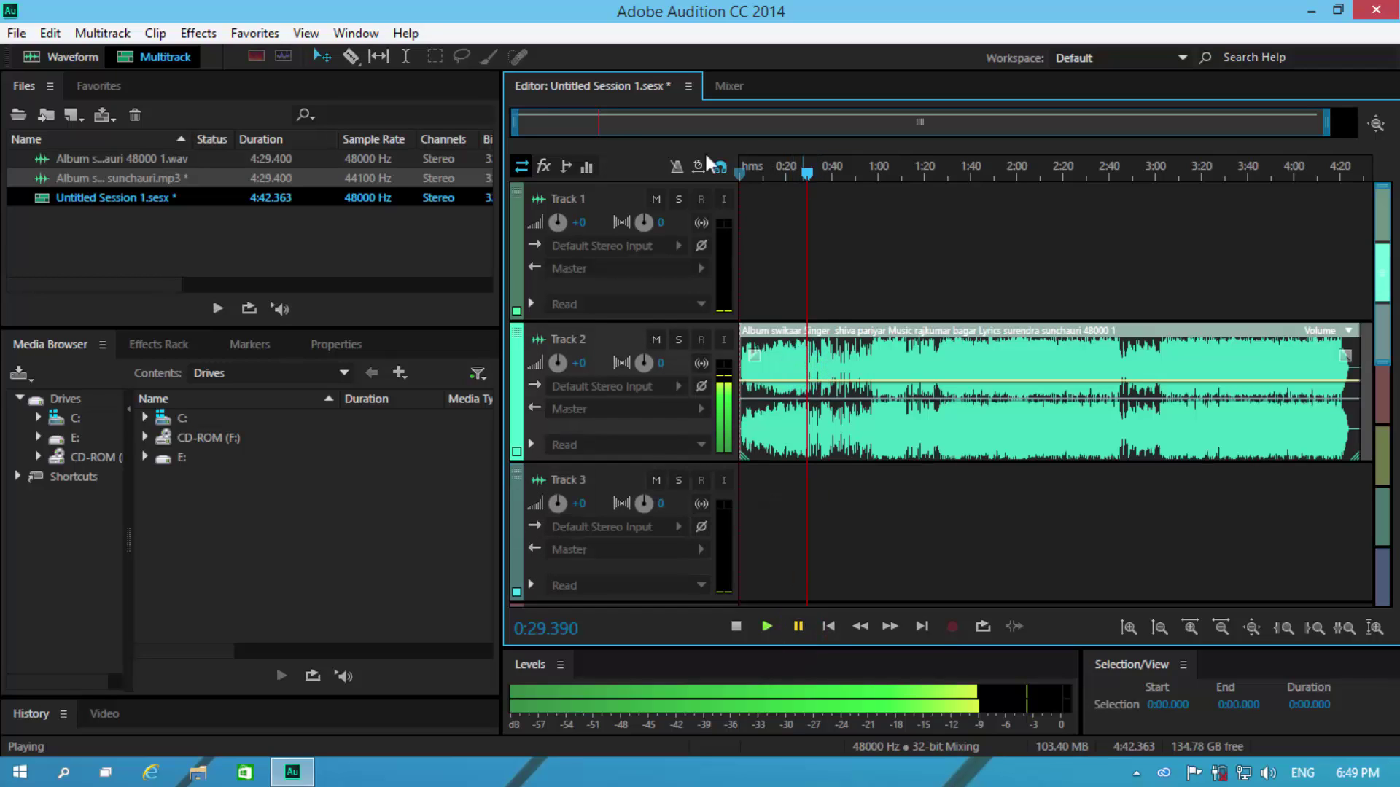
pyautogui.click(352, 57)
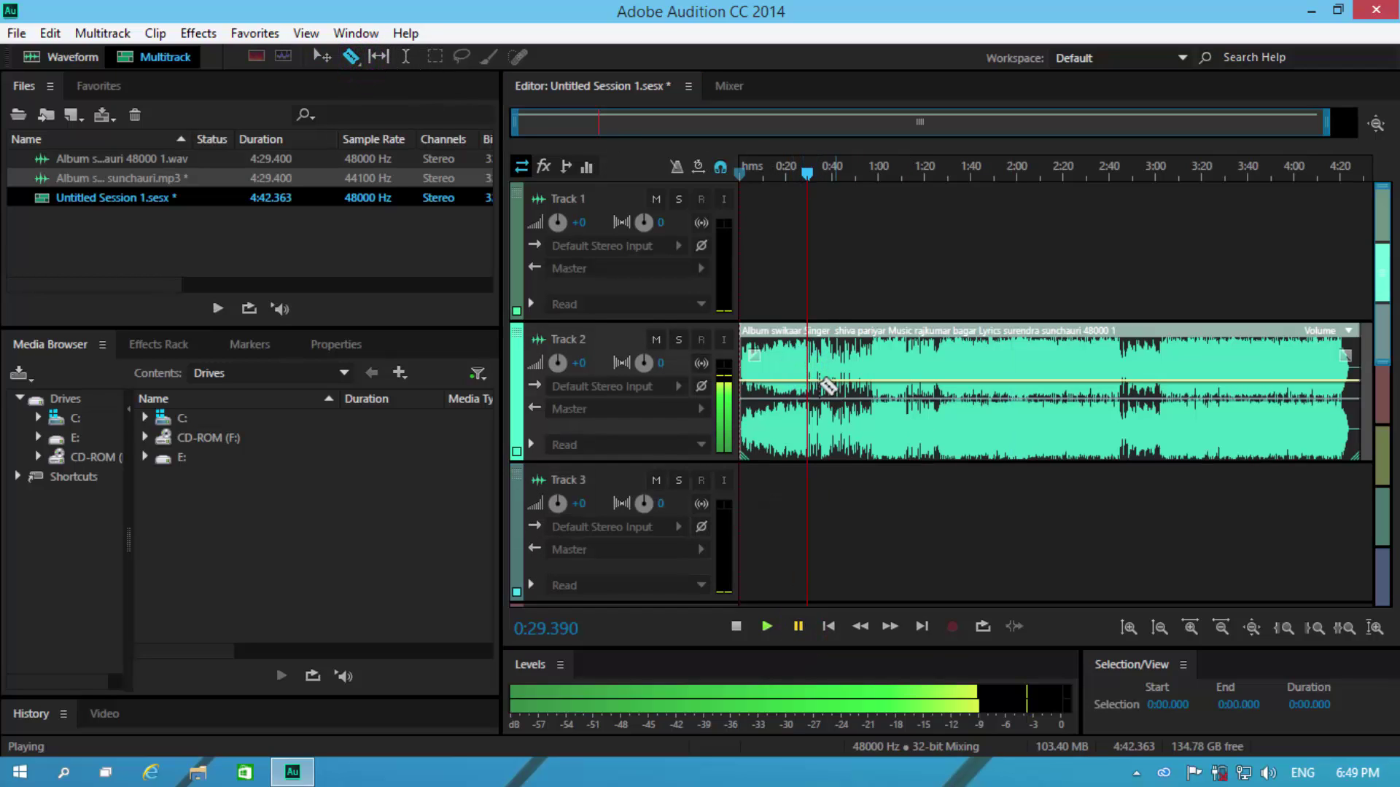
pyautogui.click(808, 395)
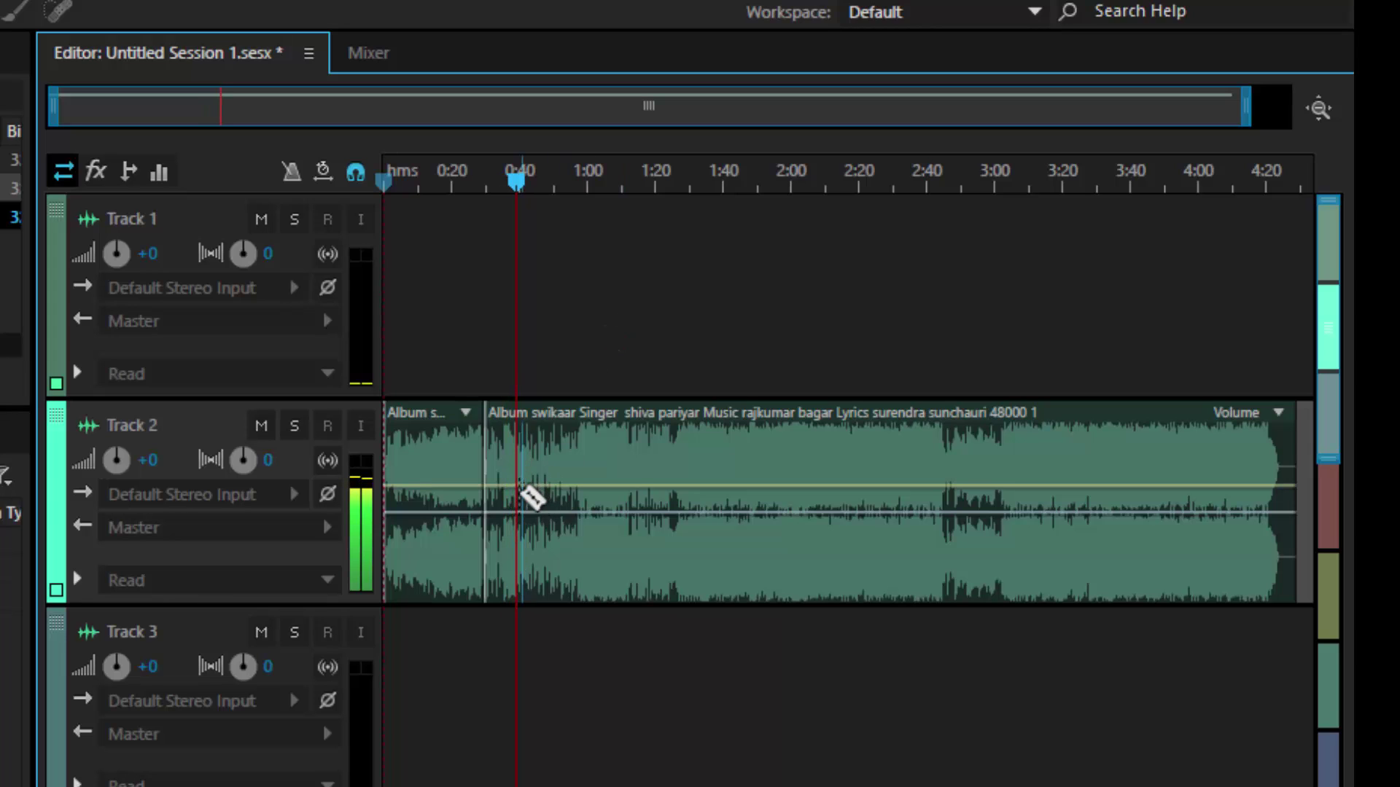
# Split the Track 2 clip again at about 0:40 and move the short middle piece straight down to Track 3.
pyautogui.click(520, 493)
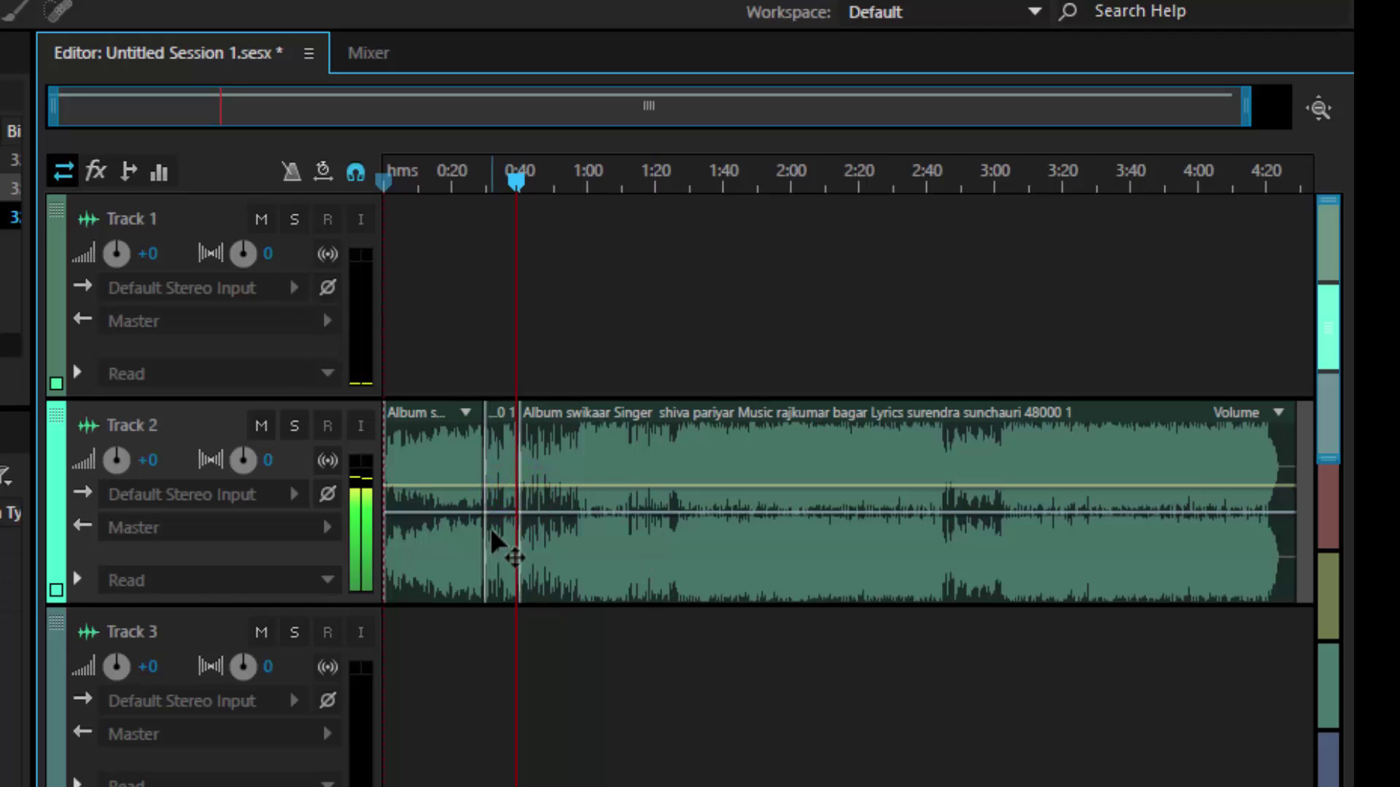
pyautogui.moveTo(496, 538); pyautogui.dragTo(502, 646)
pyautogui.click(590, 514)
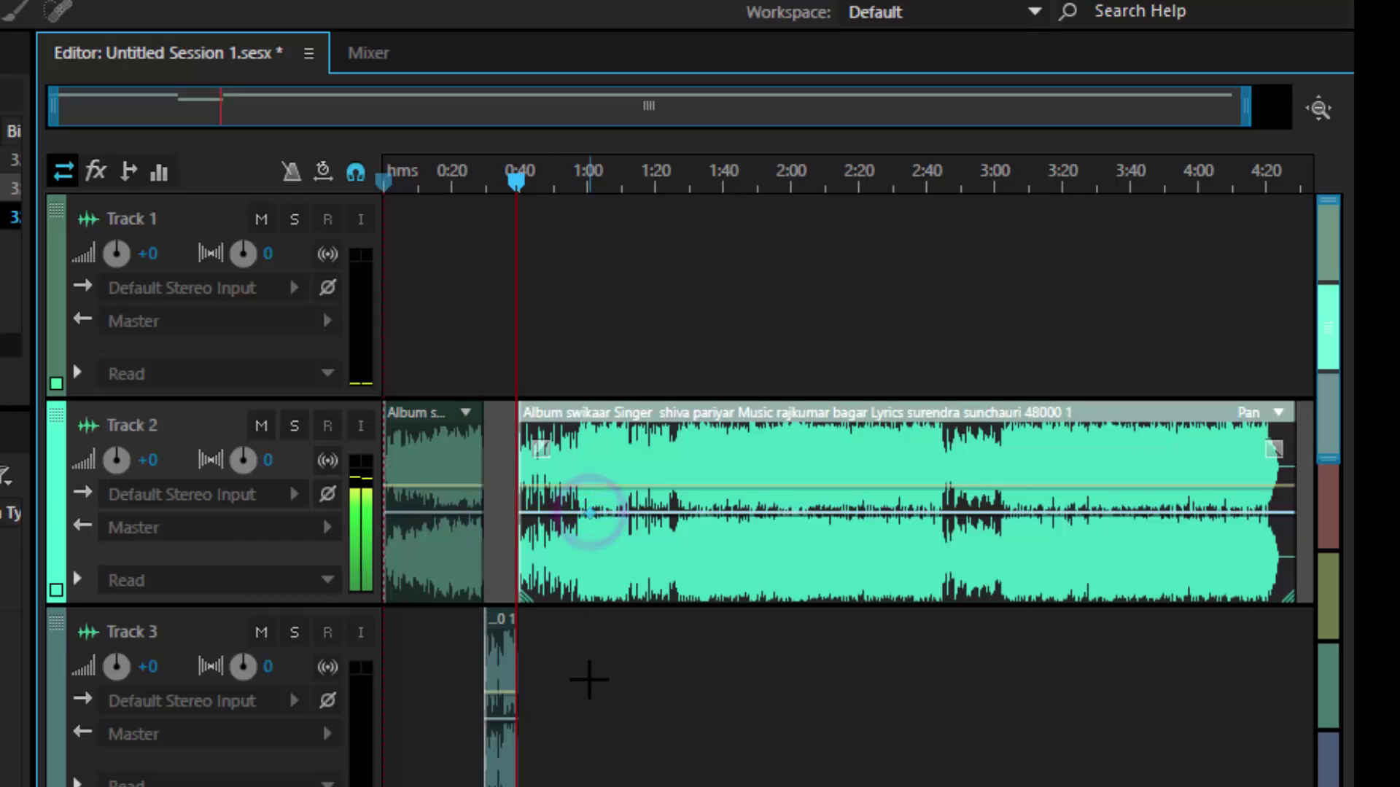
pyautogui.click(588, 681)
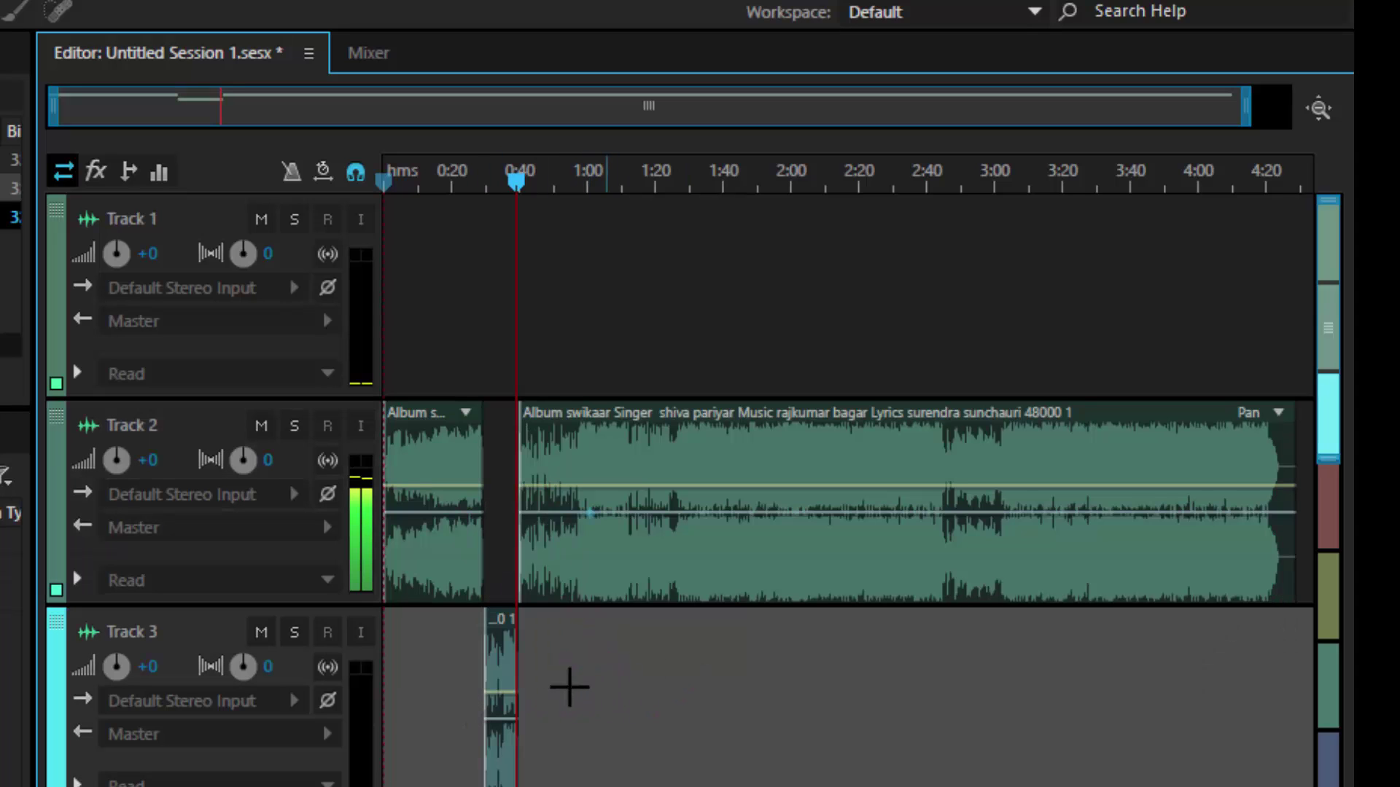
# Raise the volume envelope and lower the pan envelope of the short clip on Track 3.
pyautogui.click(499, 691)
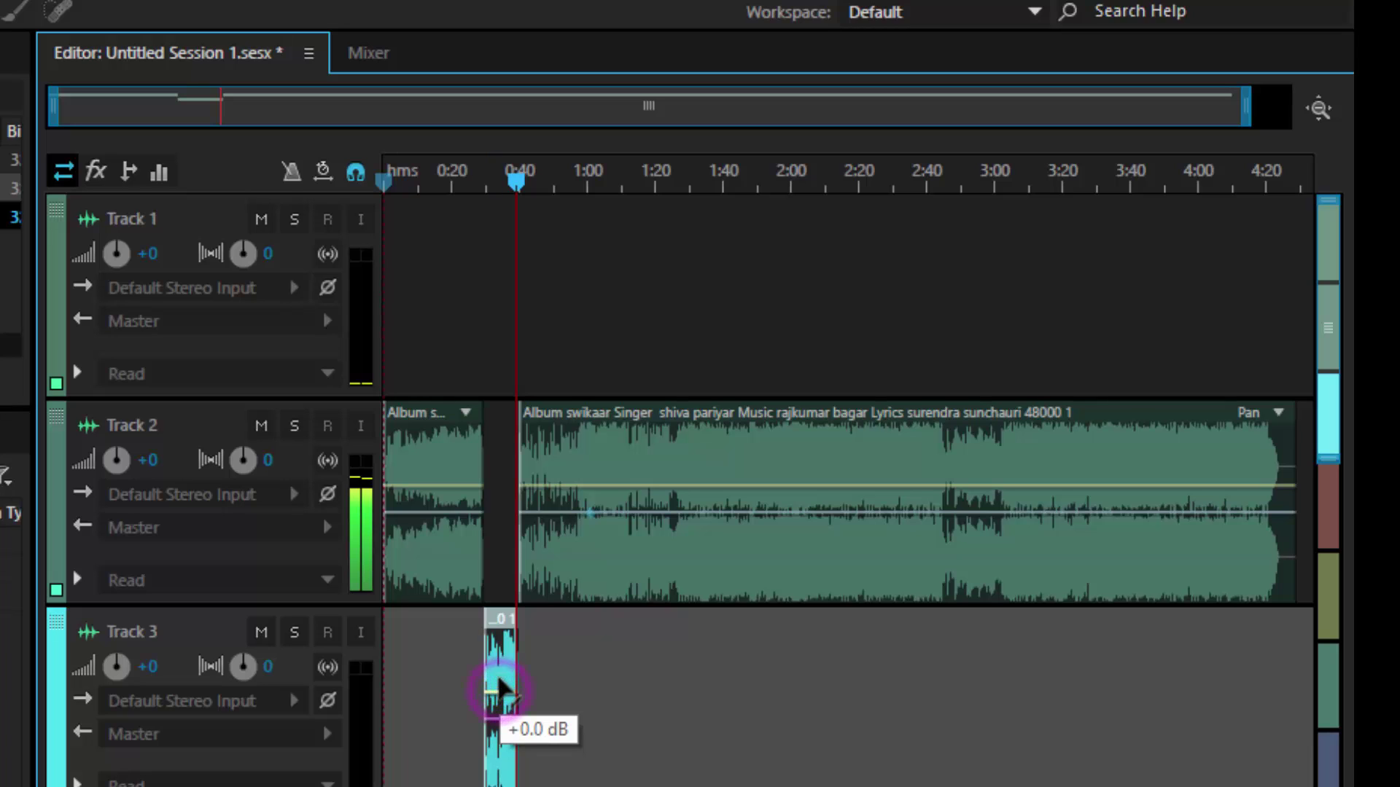
pyautogui.click(502, 720)
pyautogui.moveTo(502, 721); pyautogui.dragTo(502, 754)
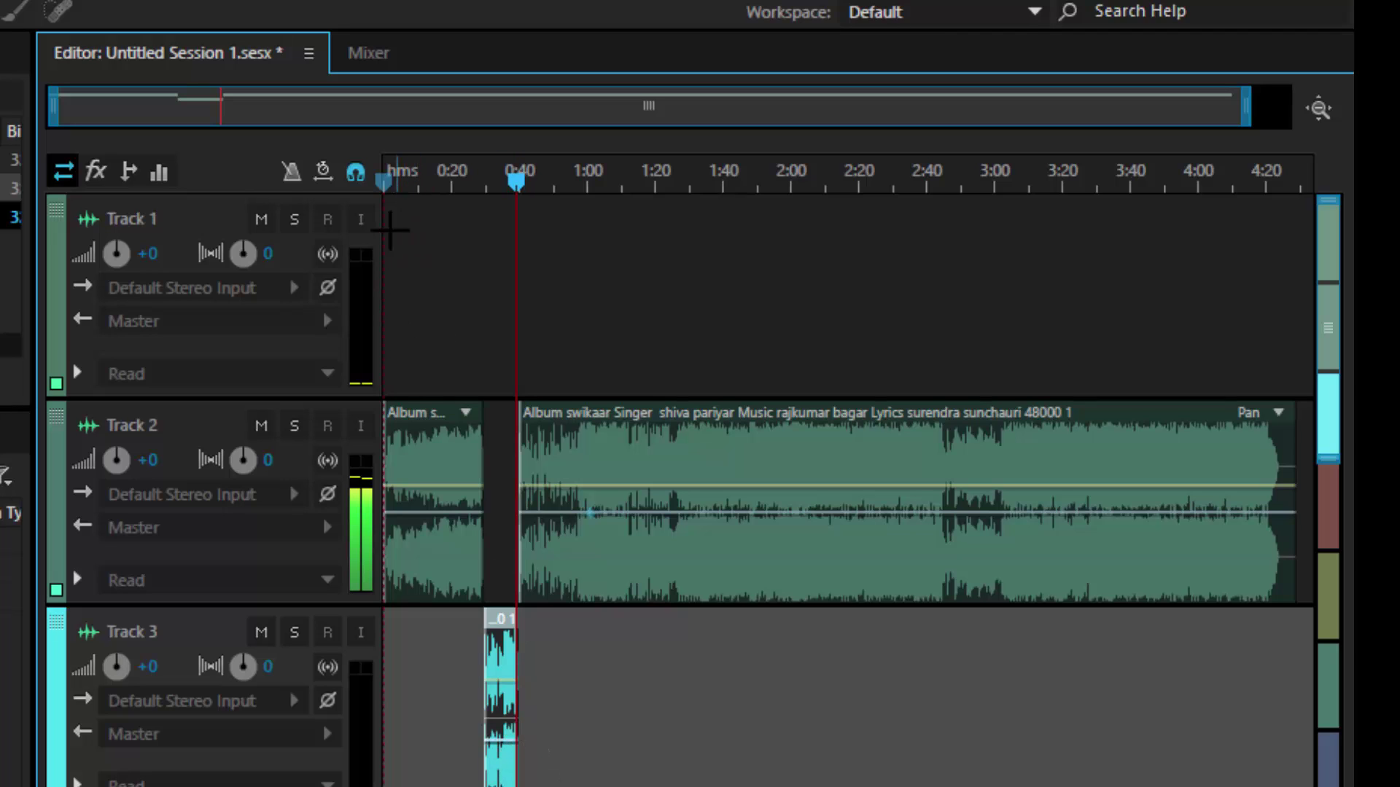
# Play the session from near its start, skipping ahead towards 0:20 to hear the transition into the Track 3 clip.
pyautogui.click(390, 219)
pyautogui.click(391, 179)
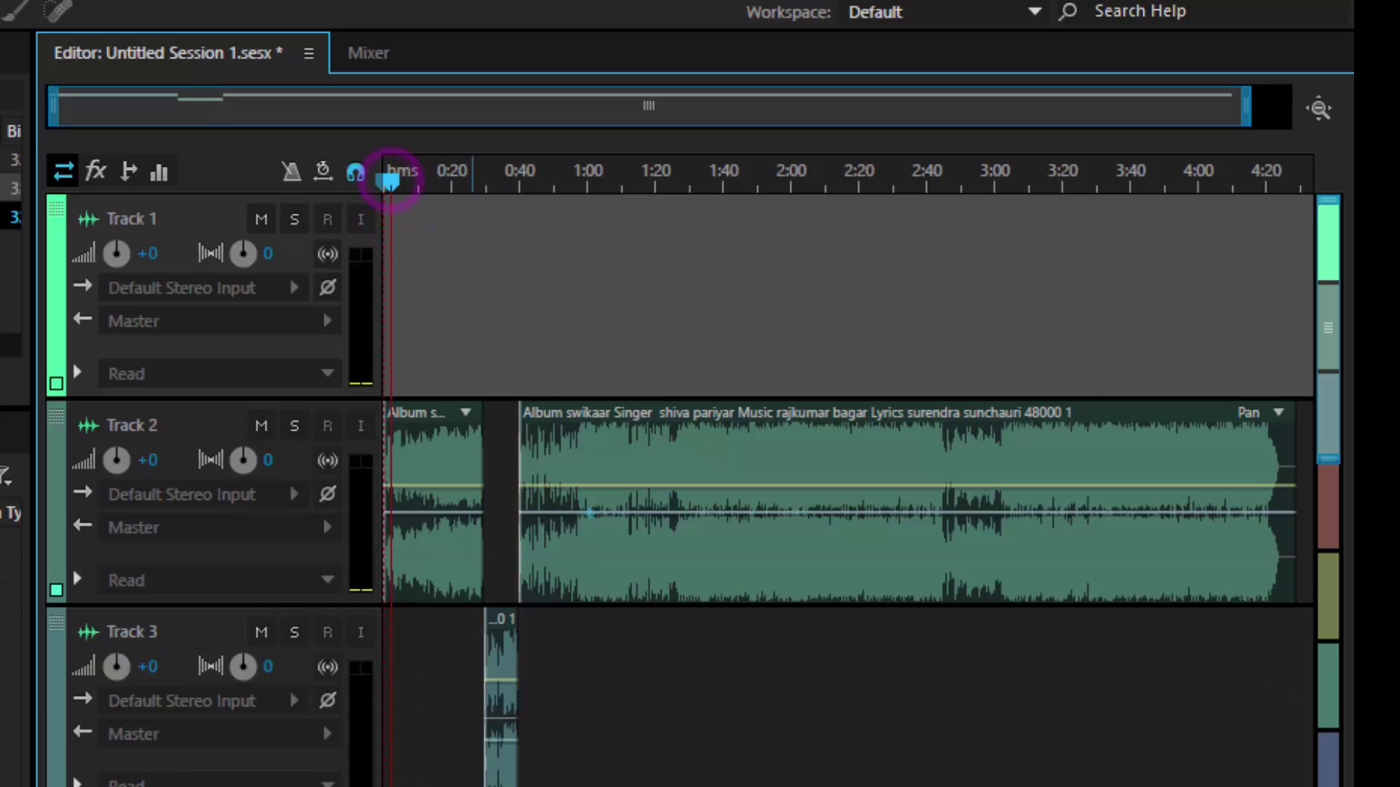
pyautogui.click(422, 177)
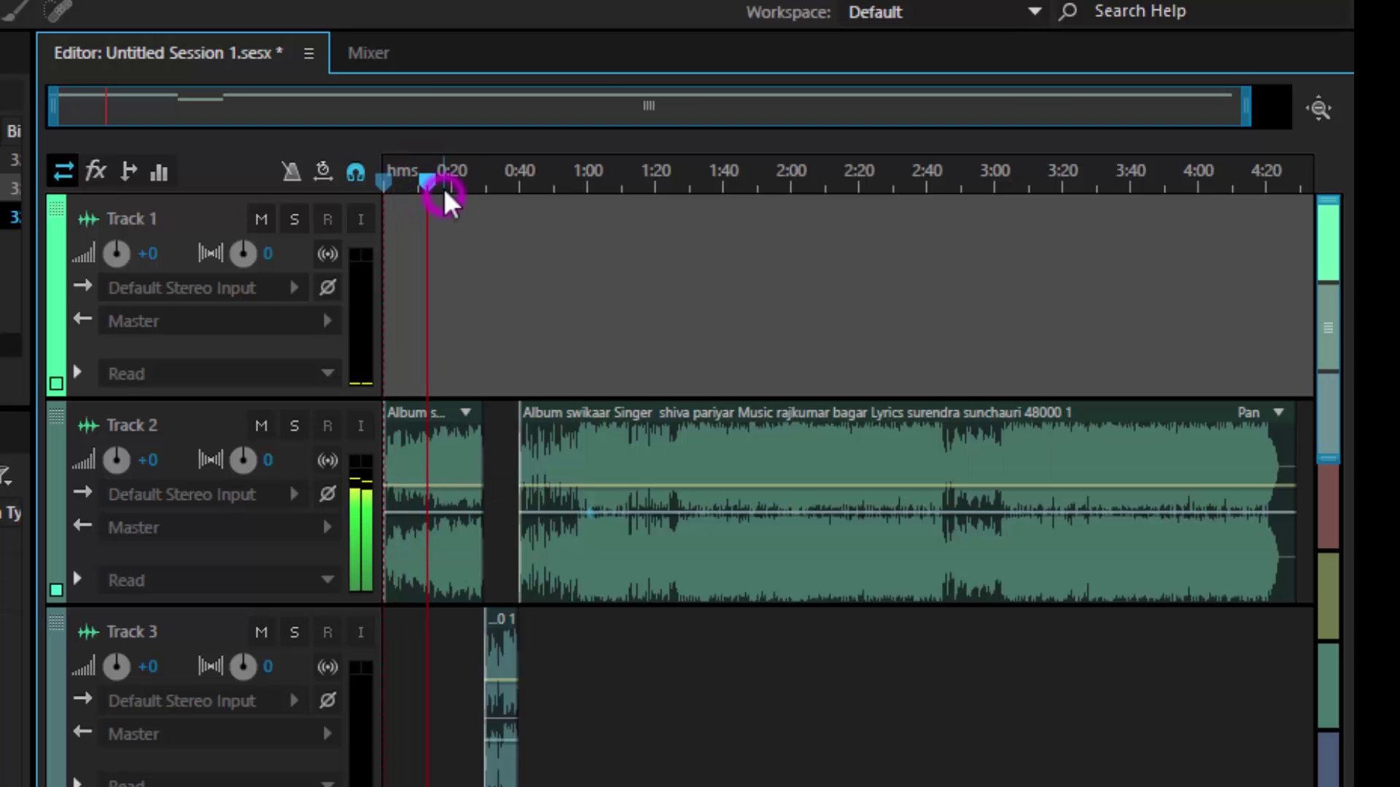
pyautogui.moveTo(440, 181); pyautogui.dragTo(453, 188)
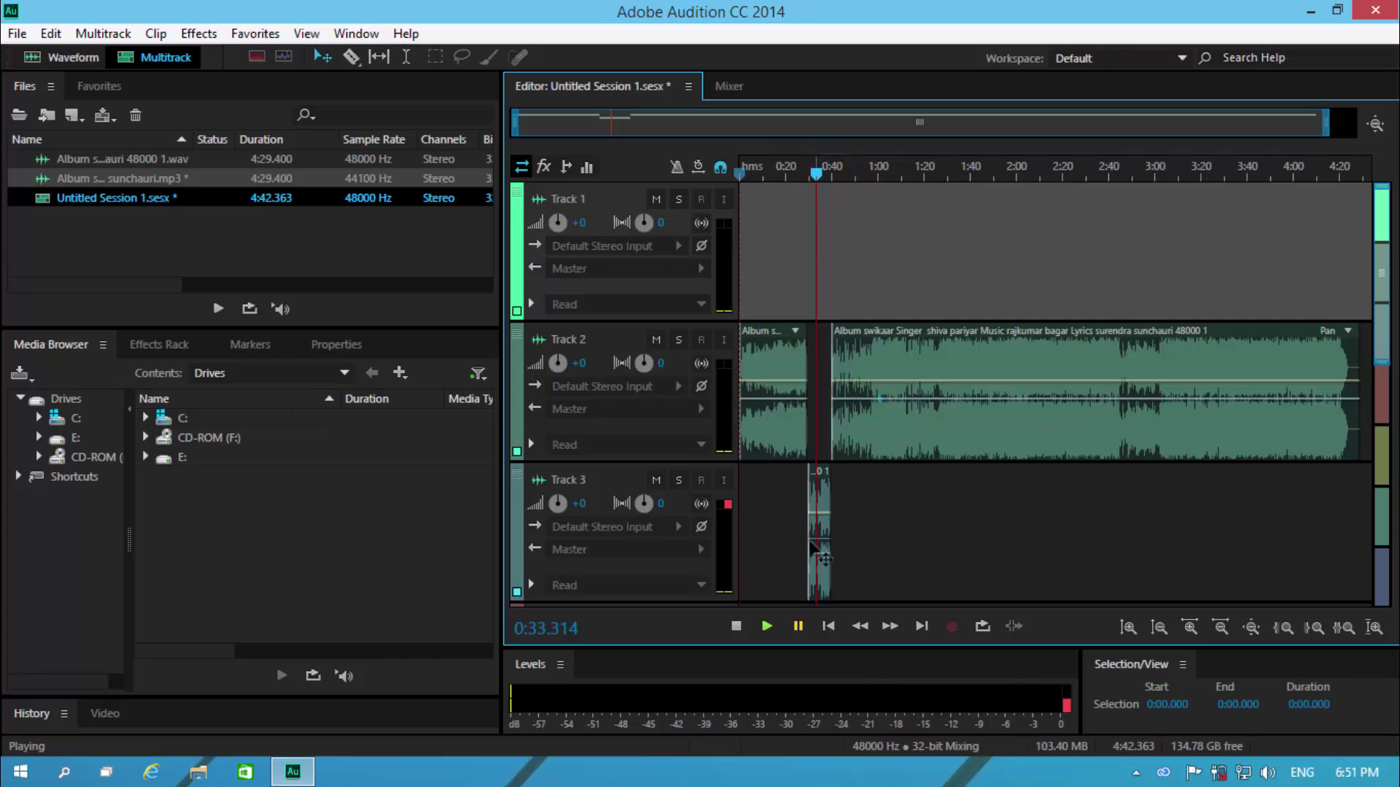
# Add a Graphic Equalizer (10 Bands) effect to Track 3 and move its window clear of the timeline.
pyautogui.click(823, 518)
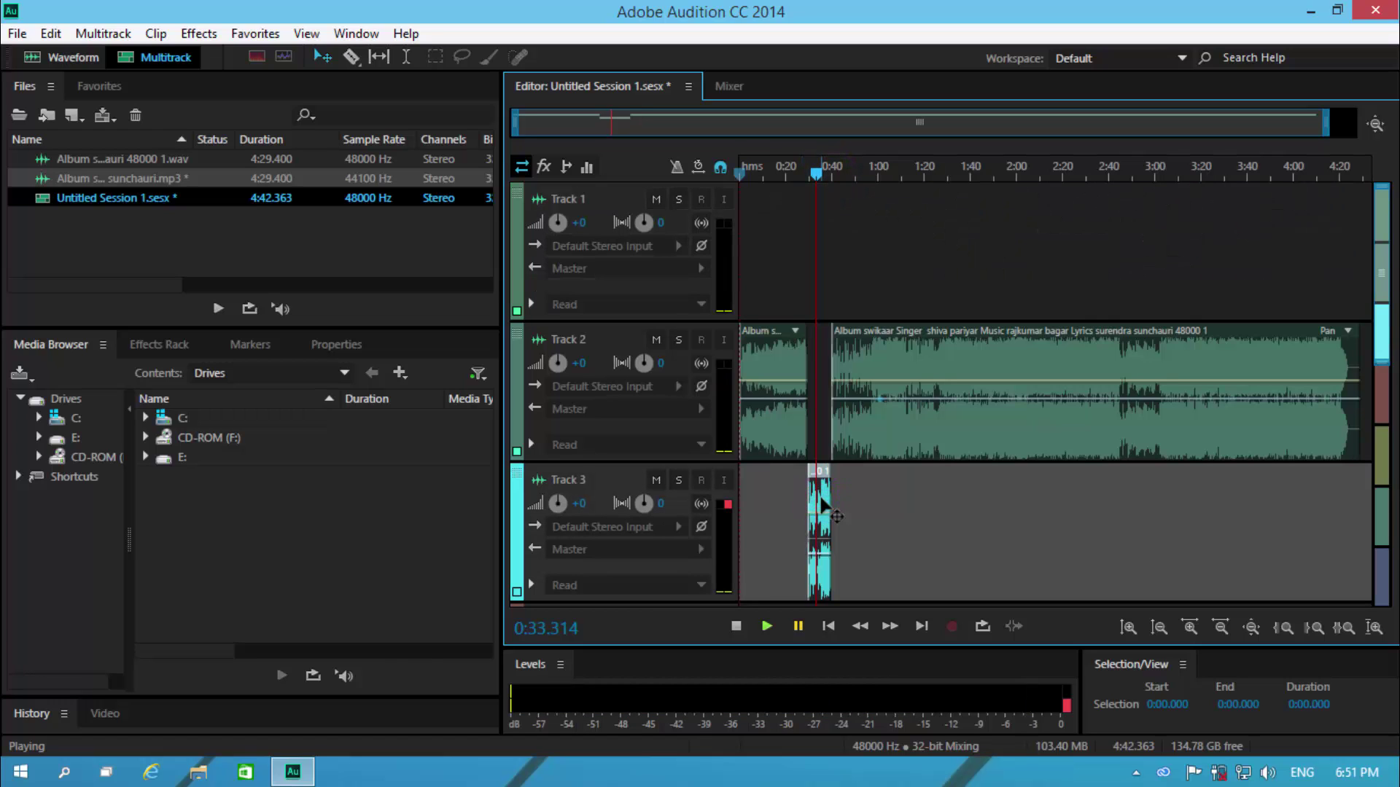
pyautogui.click(197, 35)
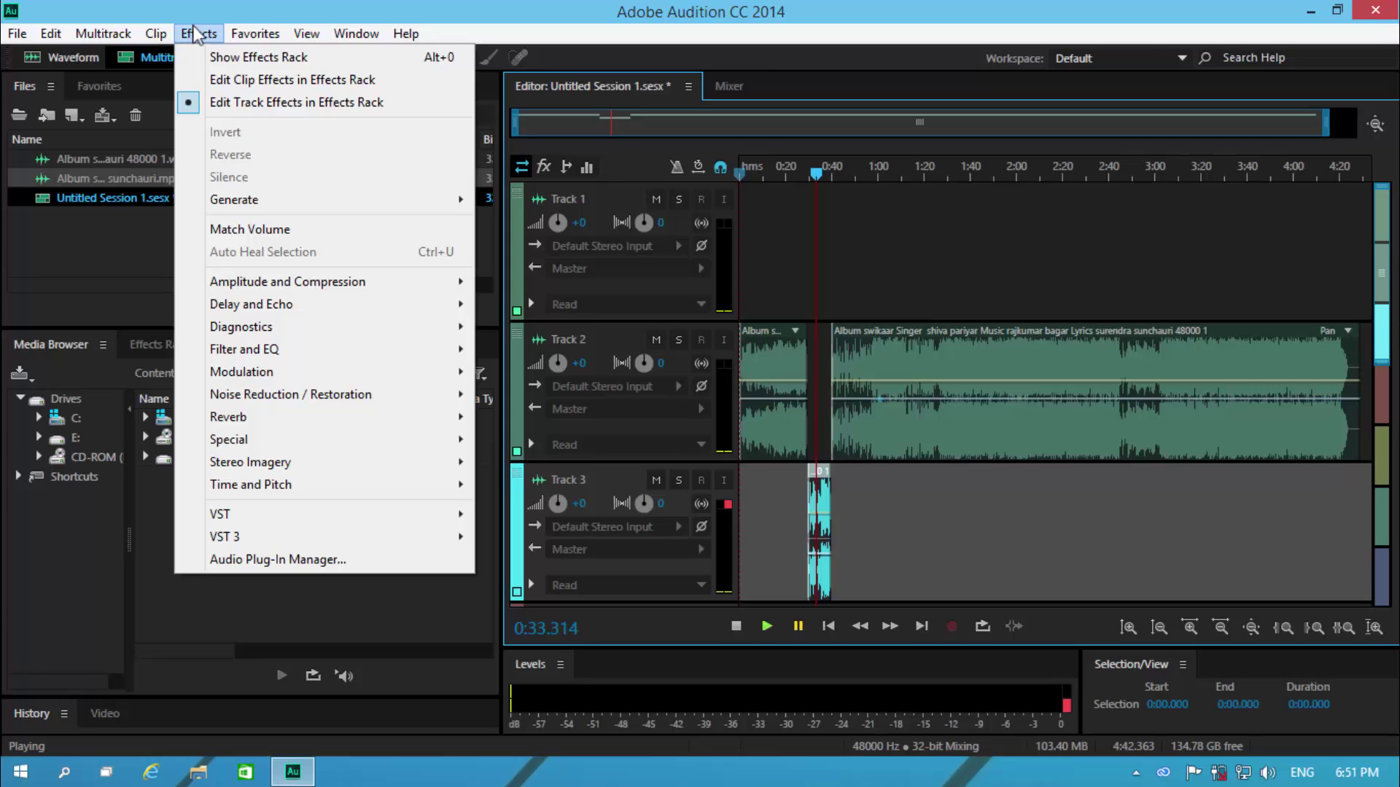
pyautogui.click(881, 500)
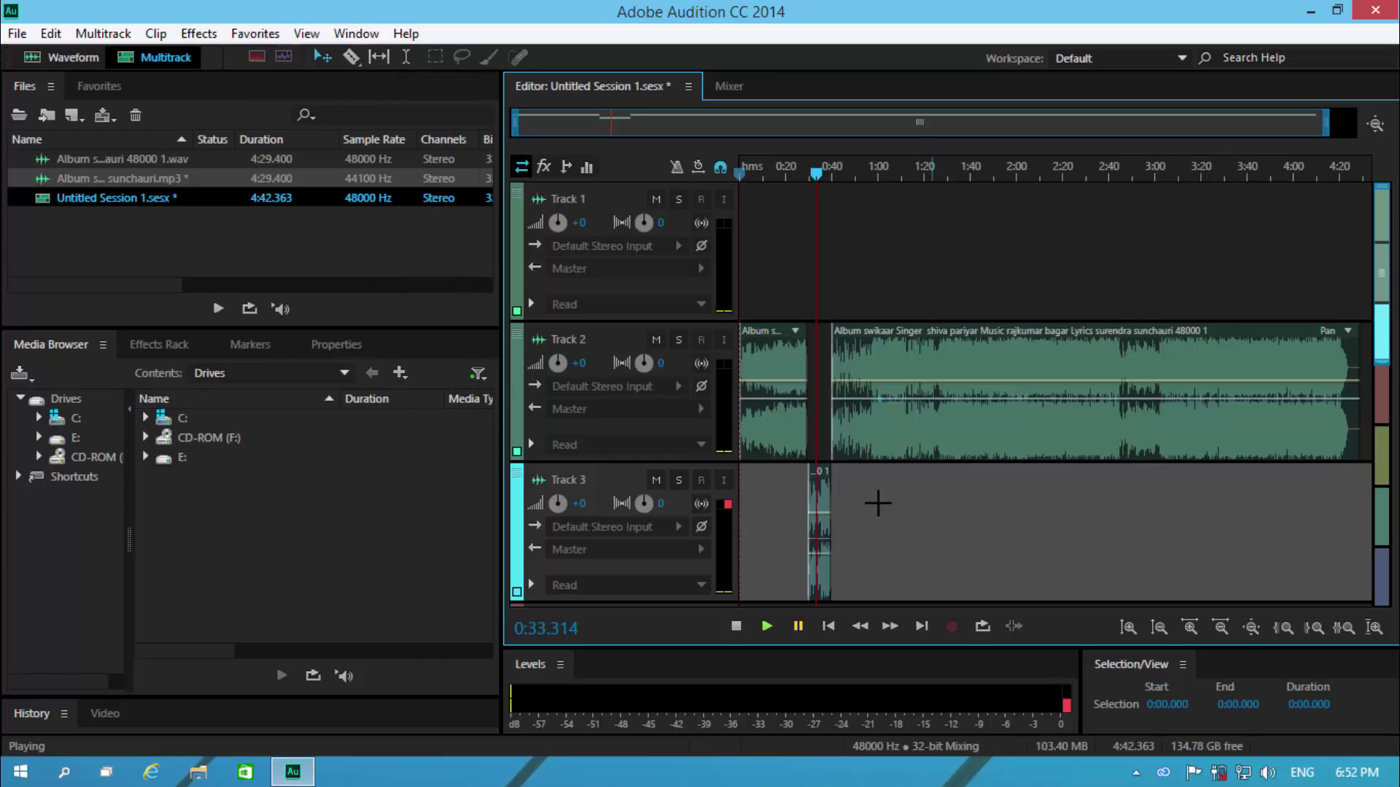
pyautogui.click(822, 492)
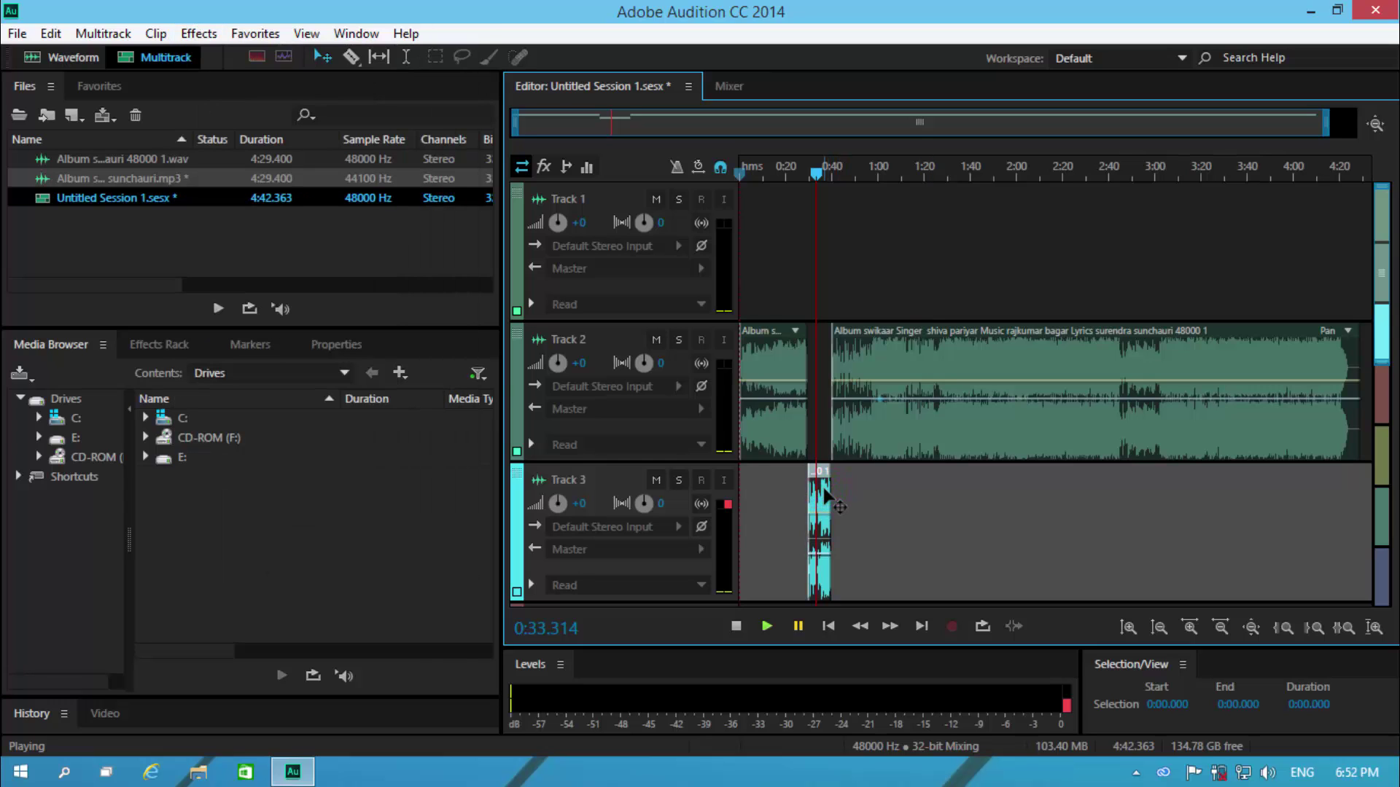
pyautogui.click(198, 35)
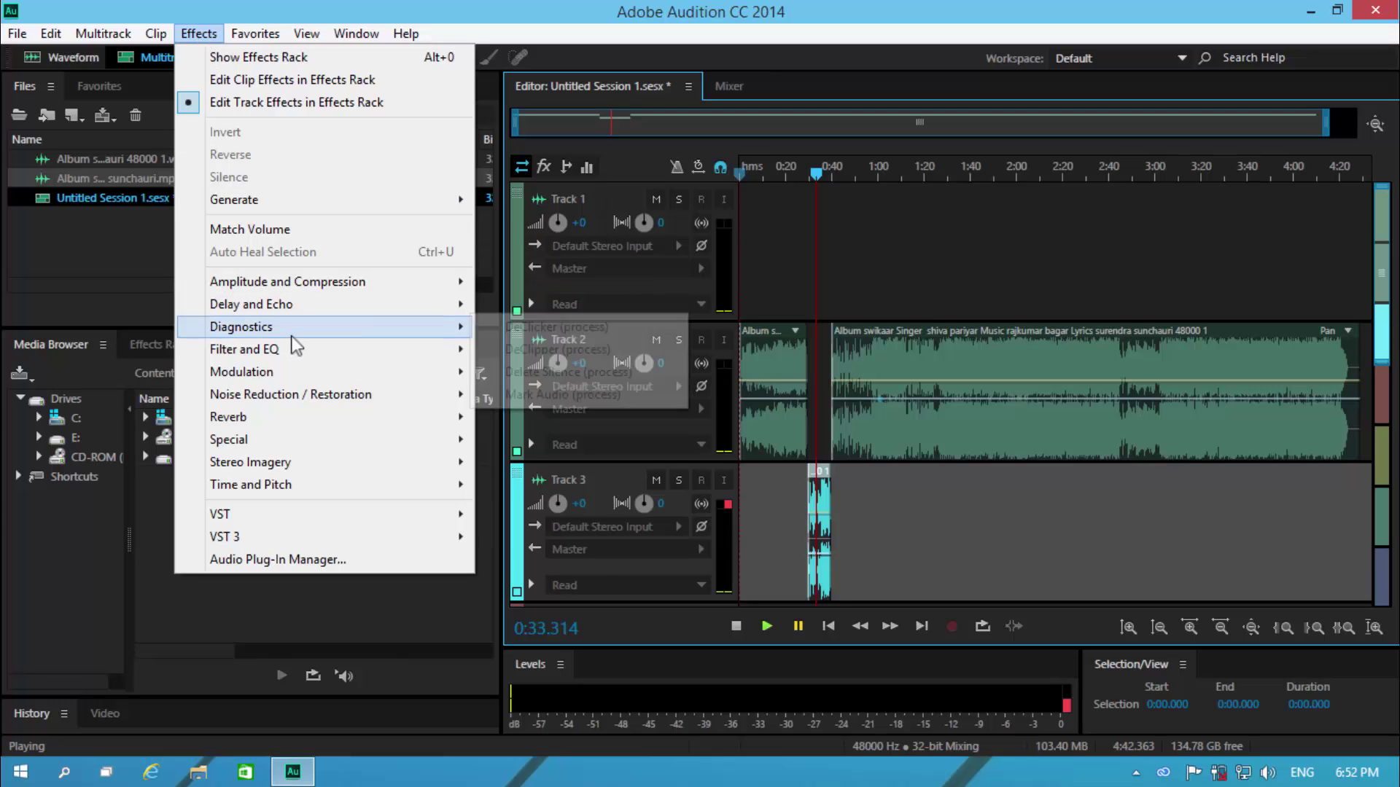
pyautogui.moveTo(274, 349)
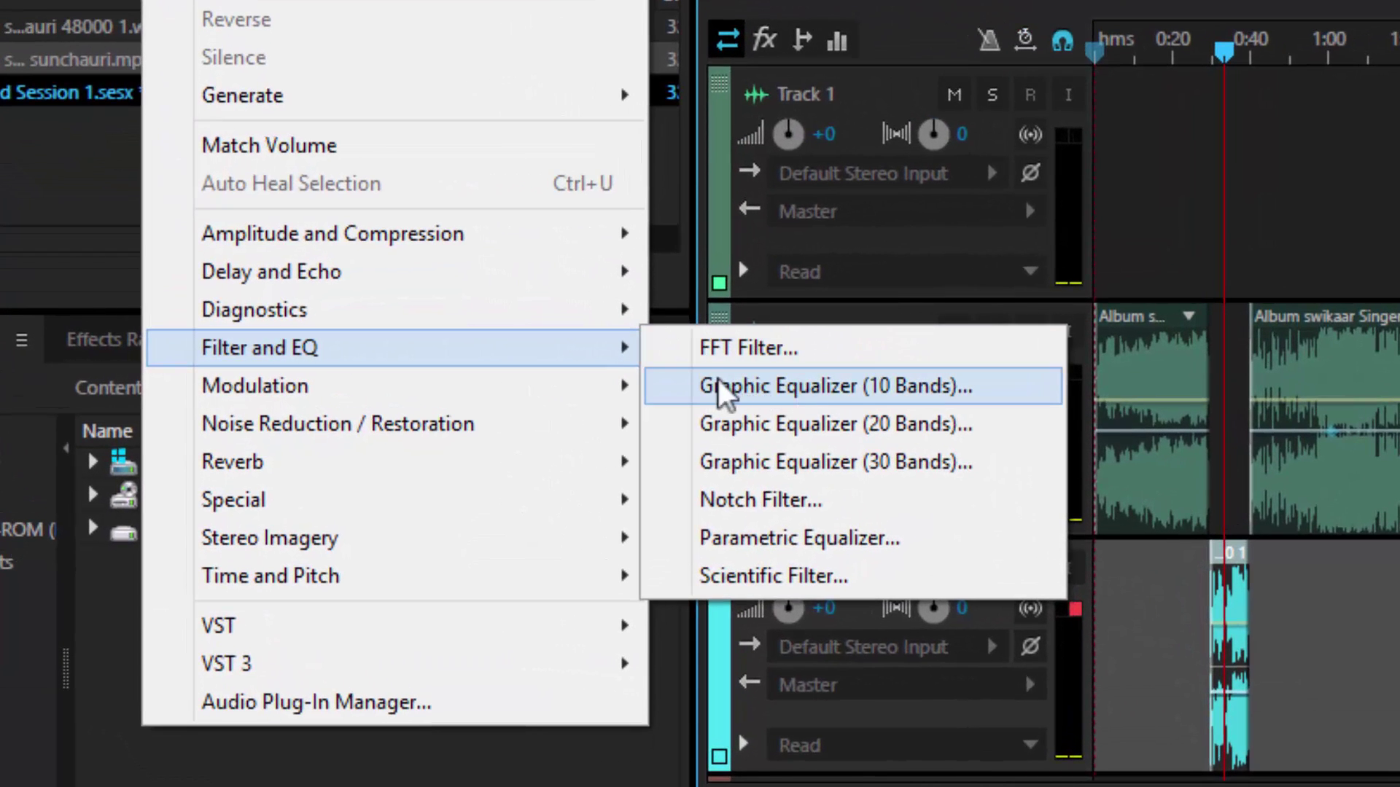
pyautogui.click(834, 391)
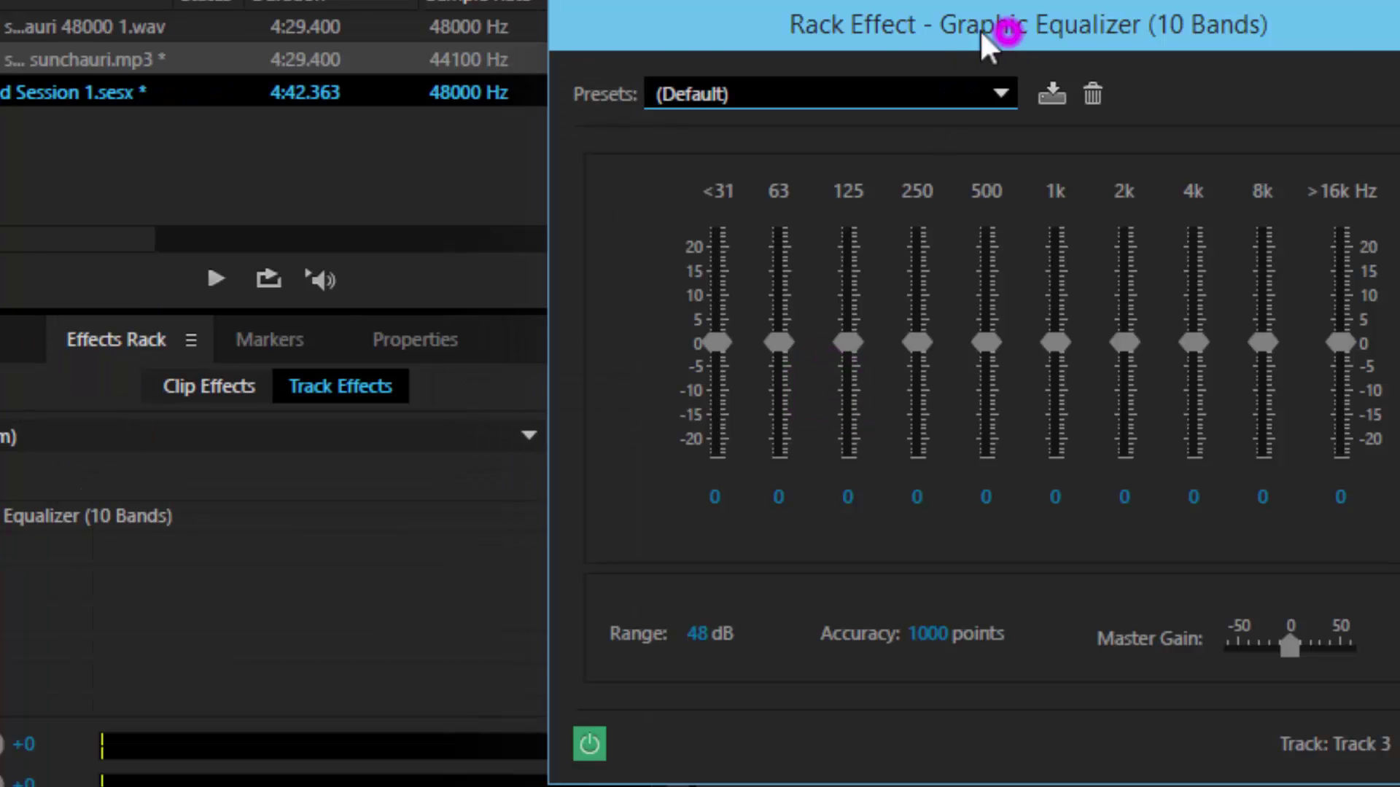
pyautogui.moveTo(978, 28); pyautogui.dragTo(538, 41)
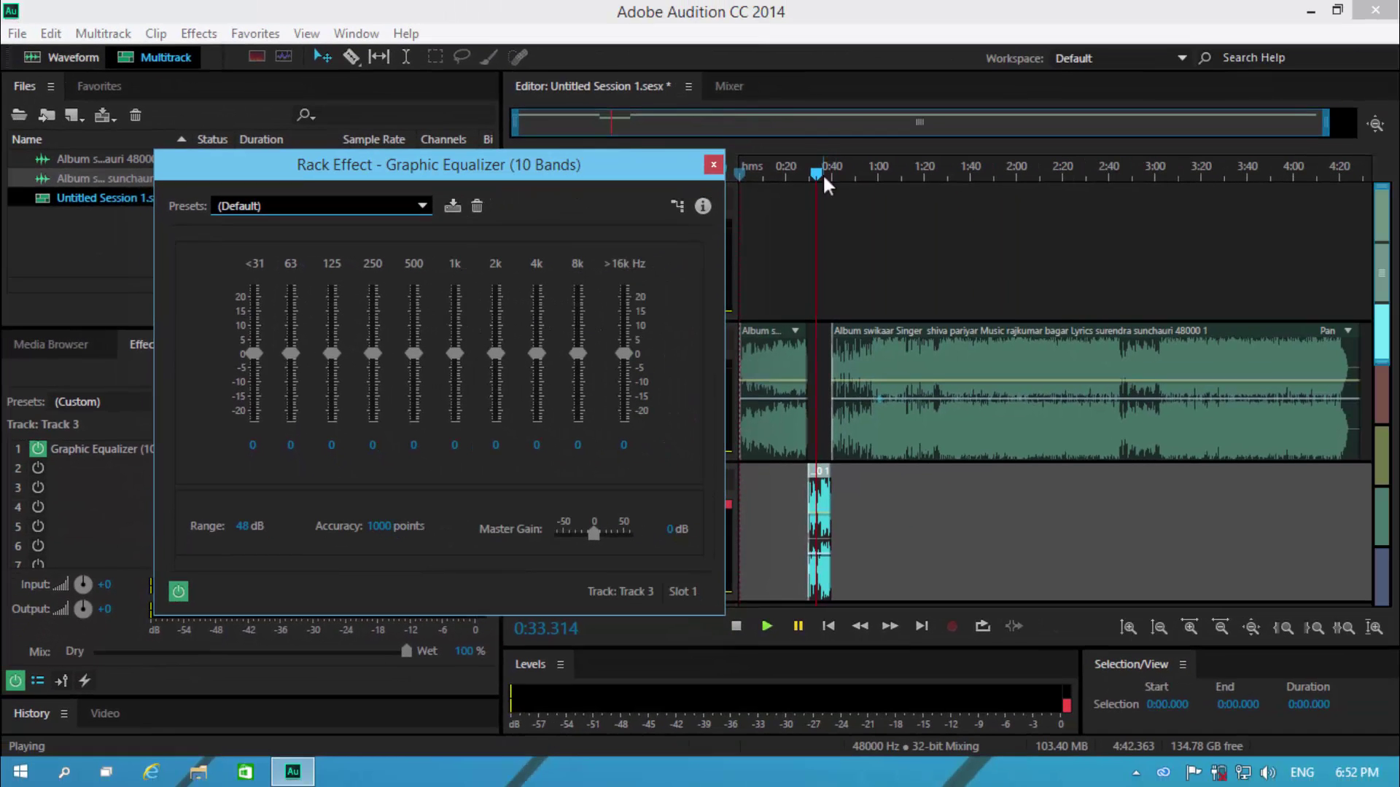
# During playback from just before the Track 3 clip, boost the equalizer to 5.4 at 4k, 16.2 at 8k and 7.9 at >16k Hz.
pyautogui.click(1223, 49)
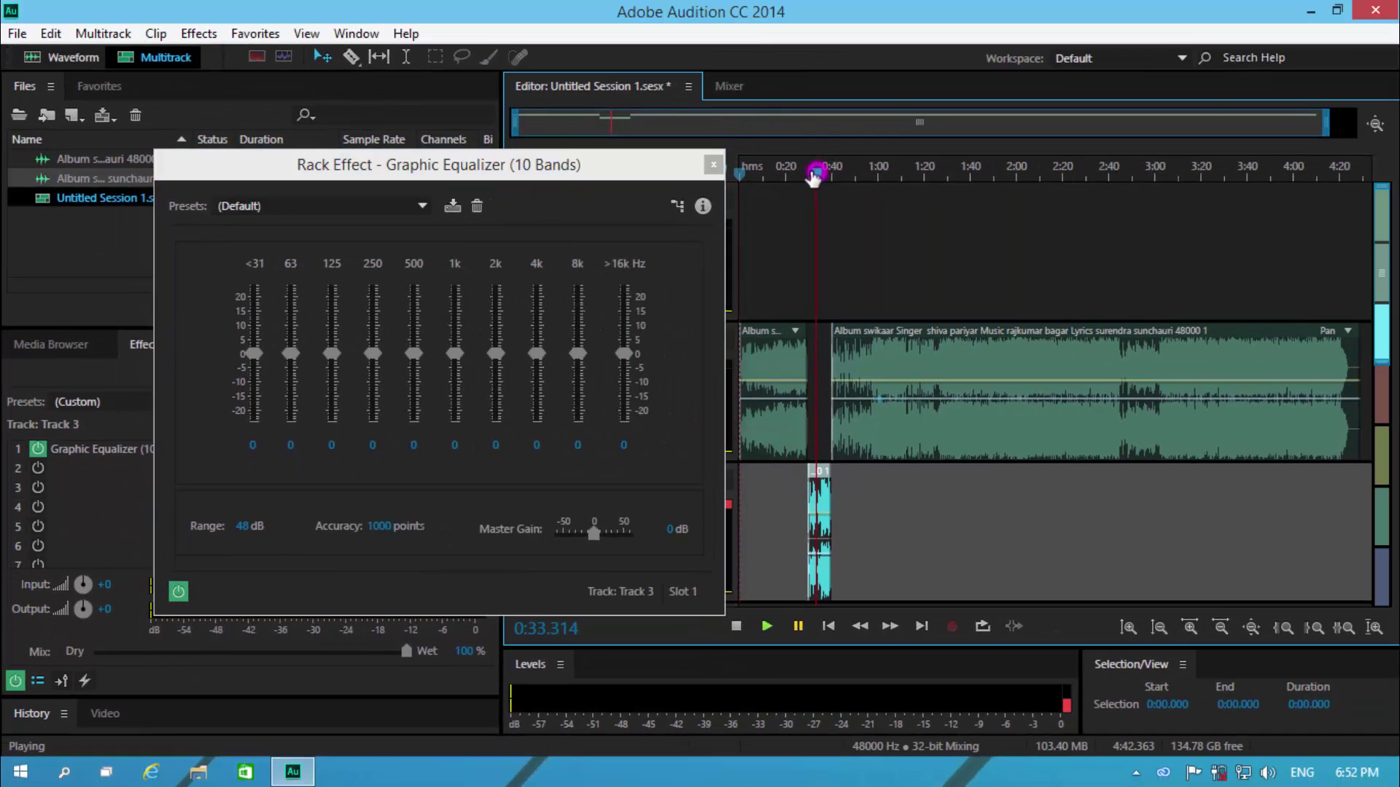
pyautogui.moveTo(814, 175); pyautogui.dragTo(800, 174)
pyautogui.click(765, 626)
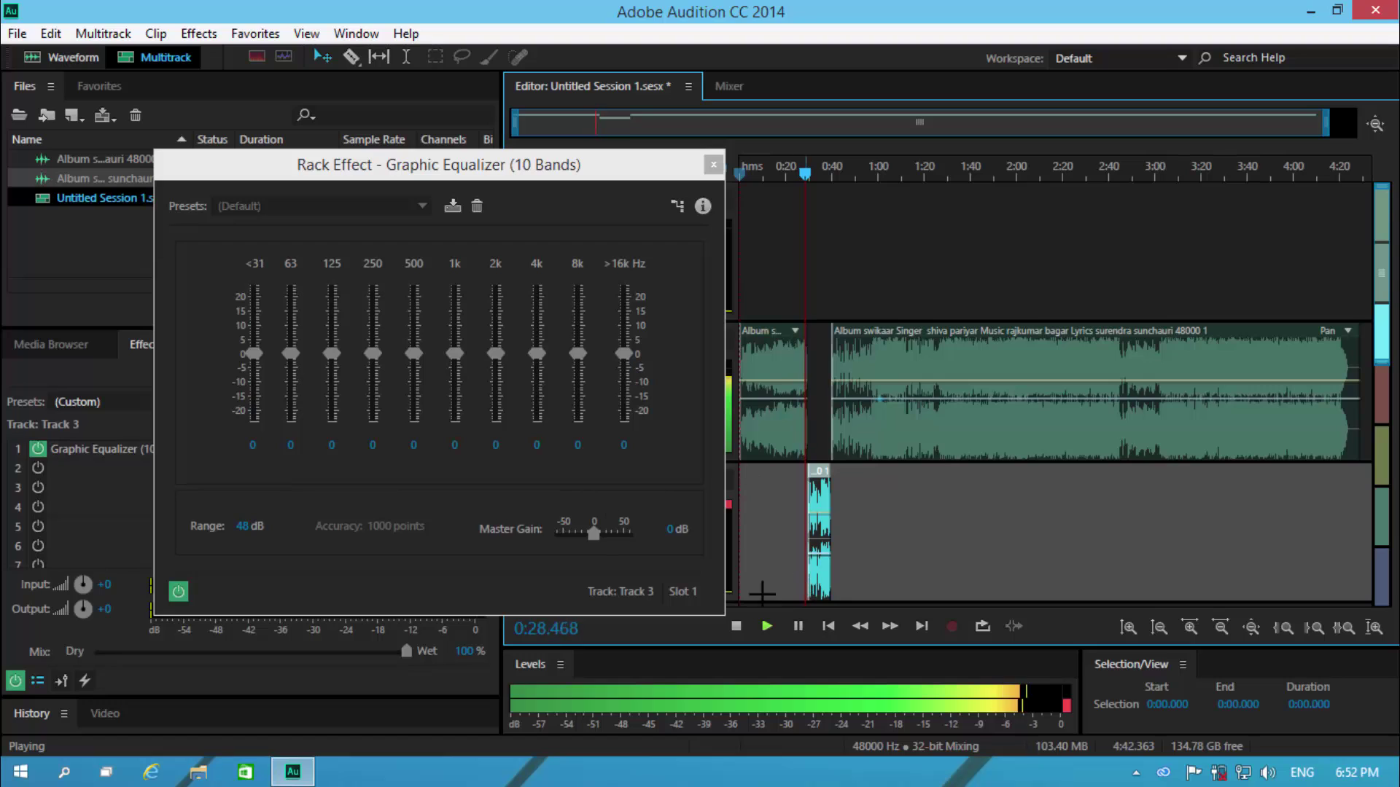
pyautogui.moveTo(628, 357); pyautogui.dragTo(577, 307)
pyautogui.moveTo(537, 353); pyautogui.dragTo(537, 338)
# Listen to the equalized sound from about 0:14 and again just before the Track 3 clip, pause at 0:32.669 and close the equalizer.
pyautogui.click(772, 165)
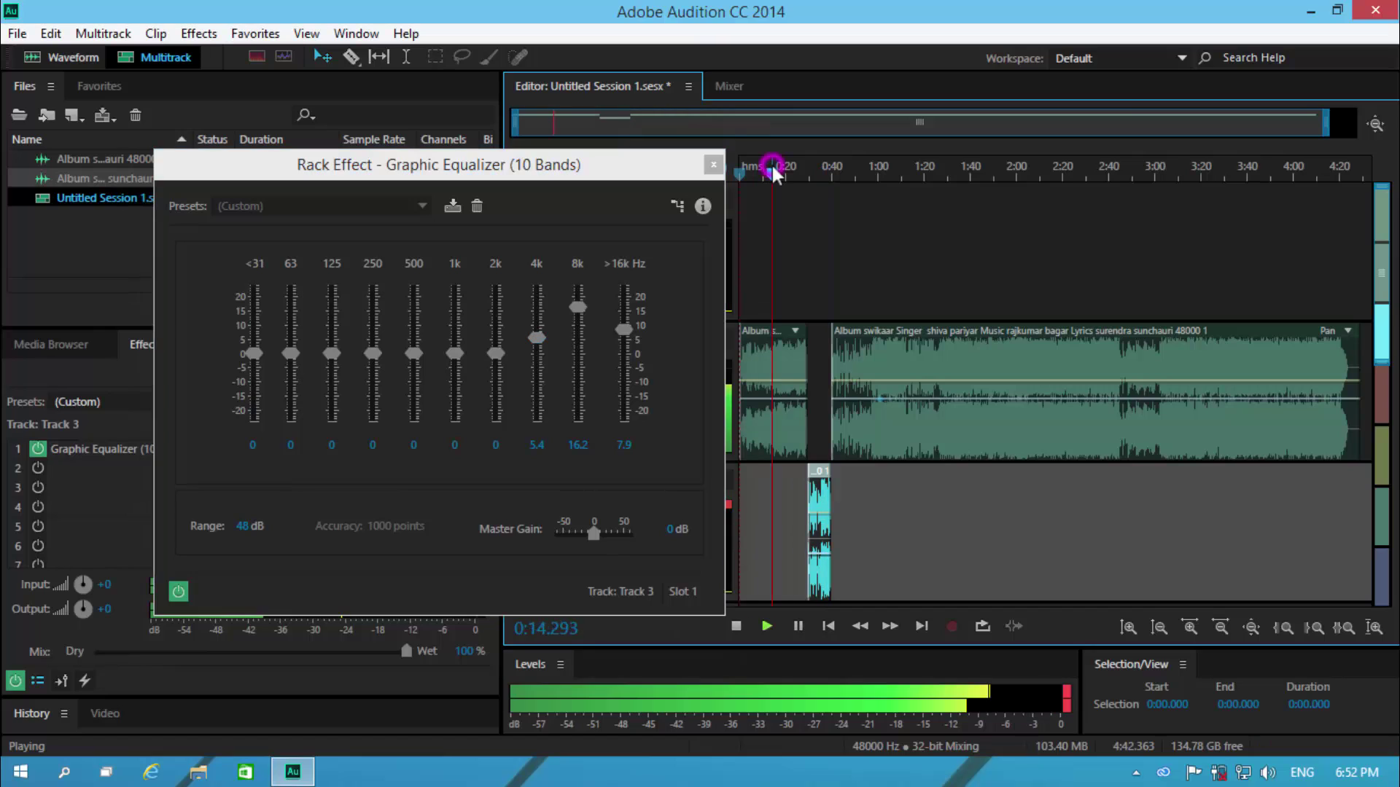
pyautogui.click(802, 171)
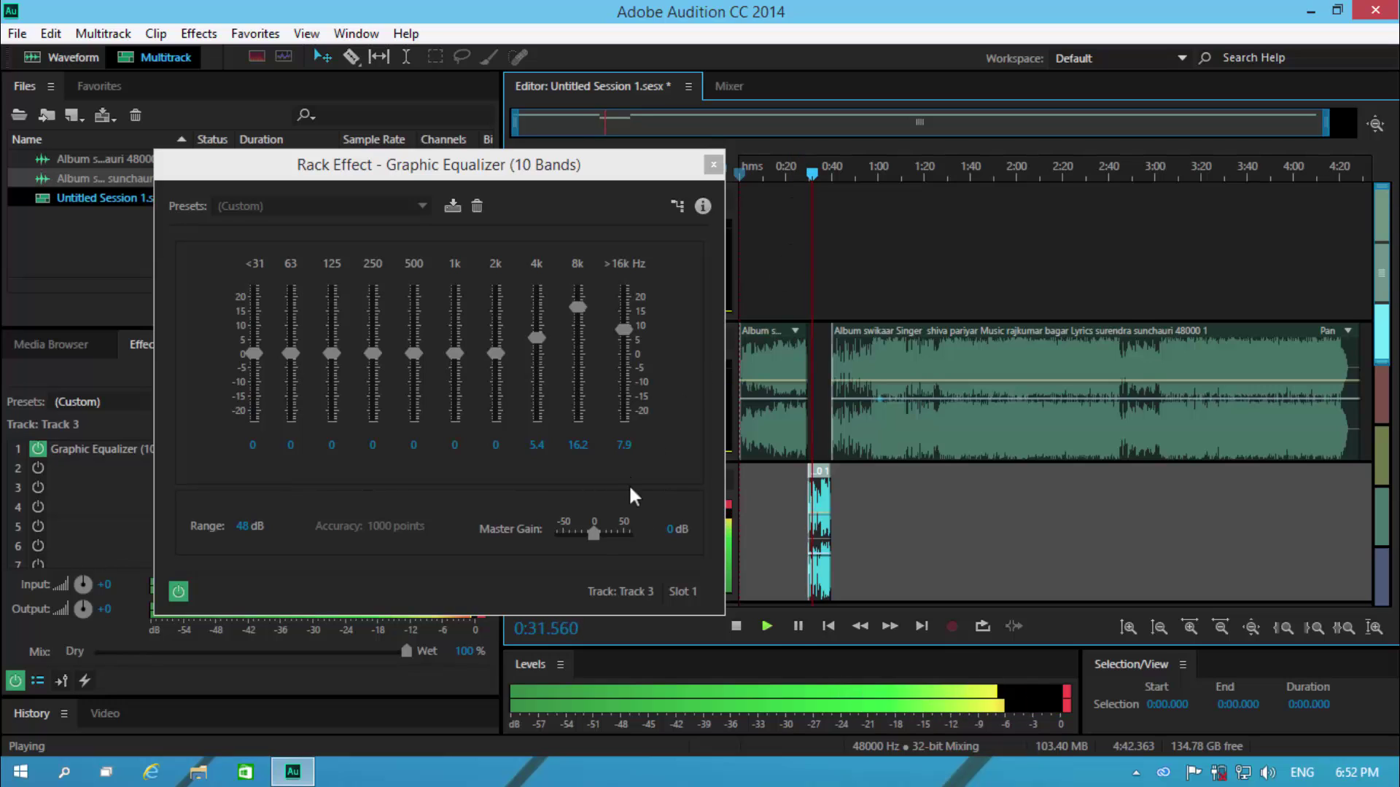
pyautogui.click(798, 626)
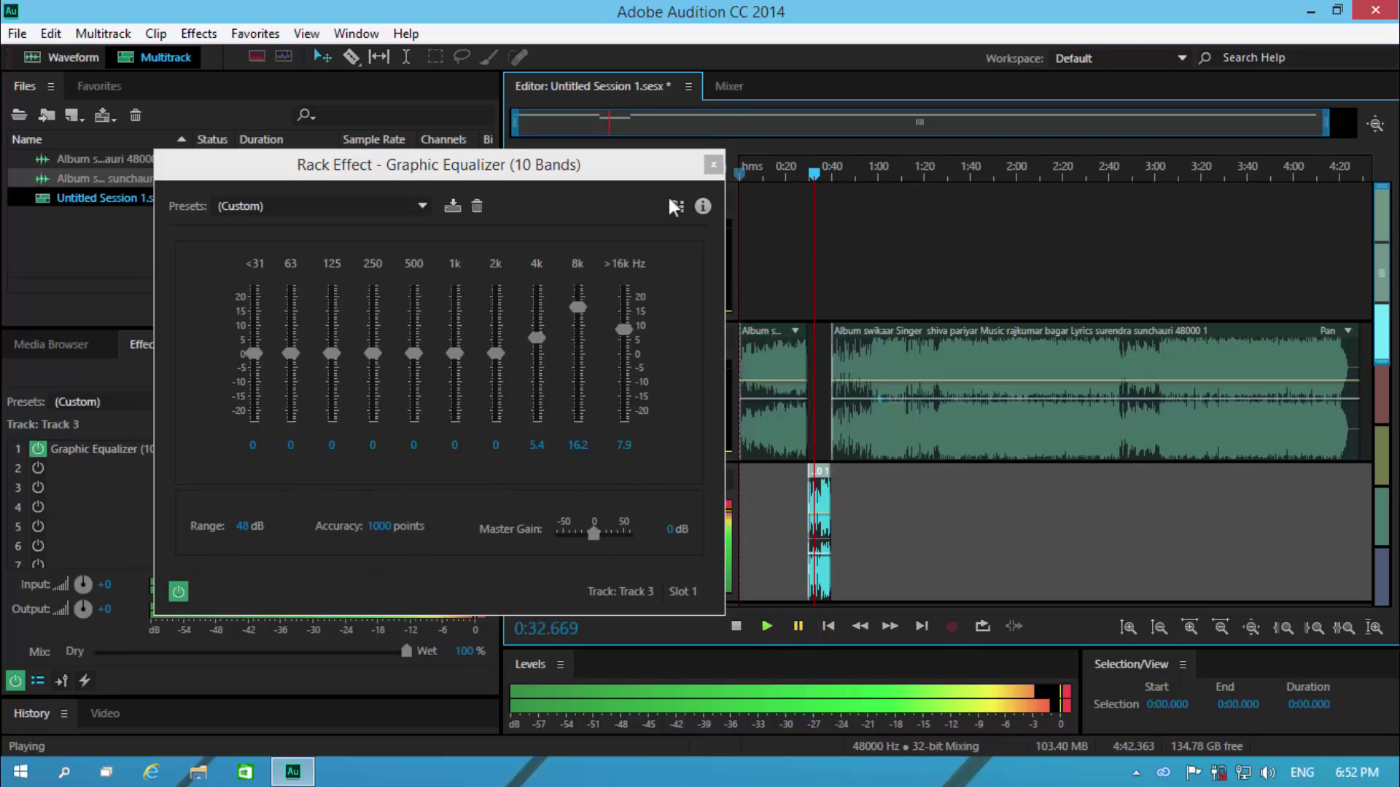
pyautogui.click(713, 165)
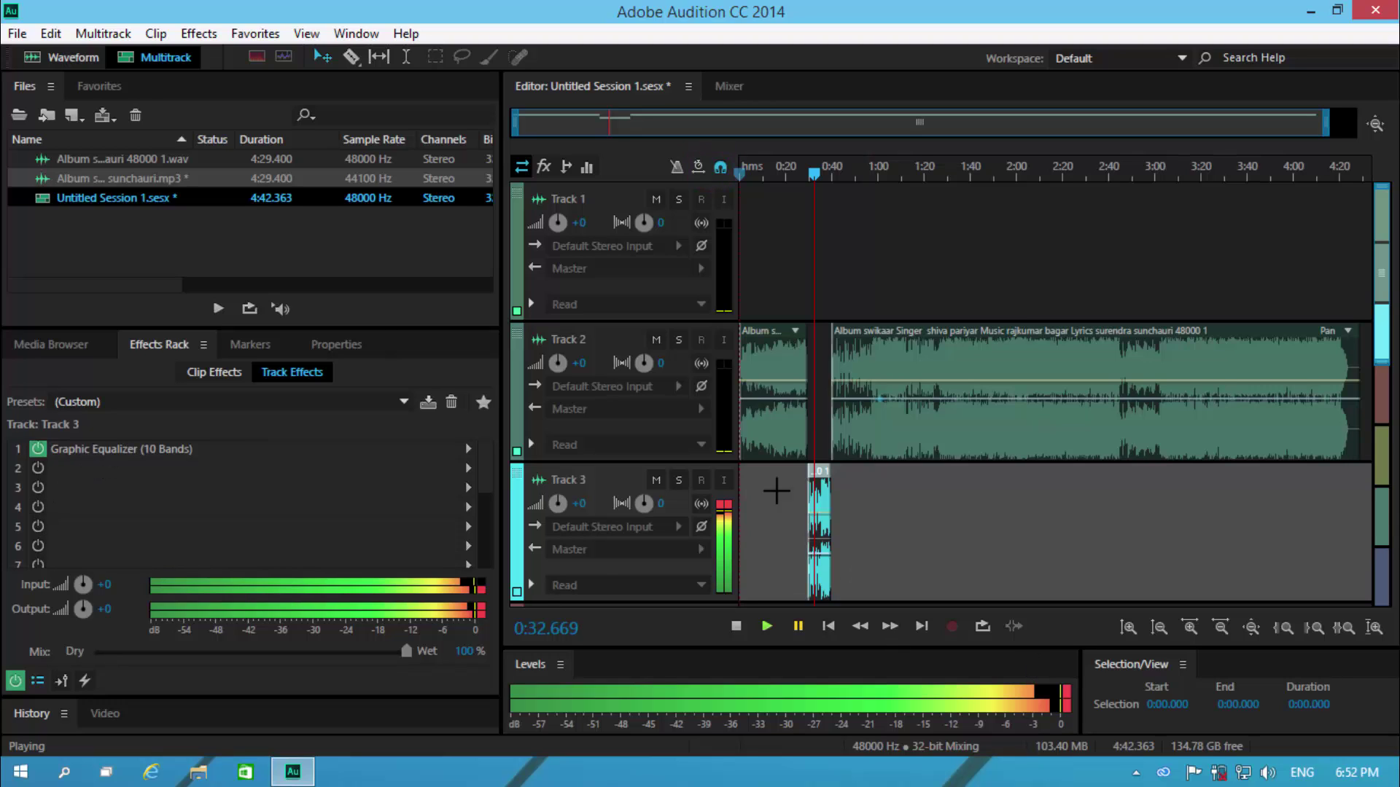
# Play the session from 0:25.319 into the equalized Track 3 clip and pause at 0:33.826.
pyautogui.moveTo(814, 173); pyautogui.dragTo(803, 173)
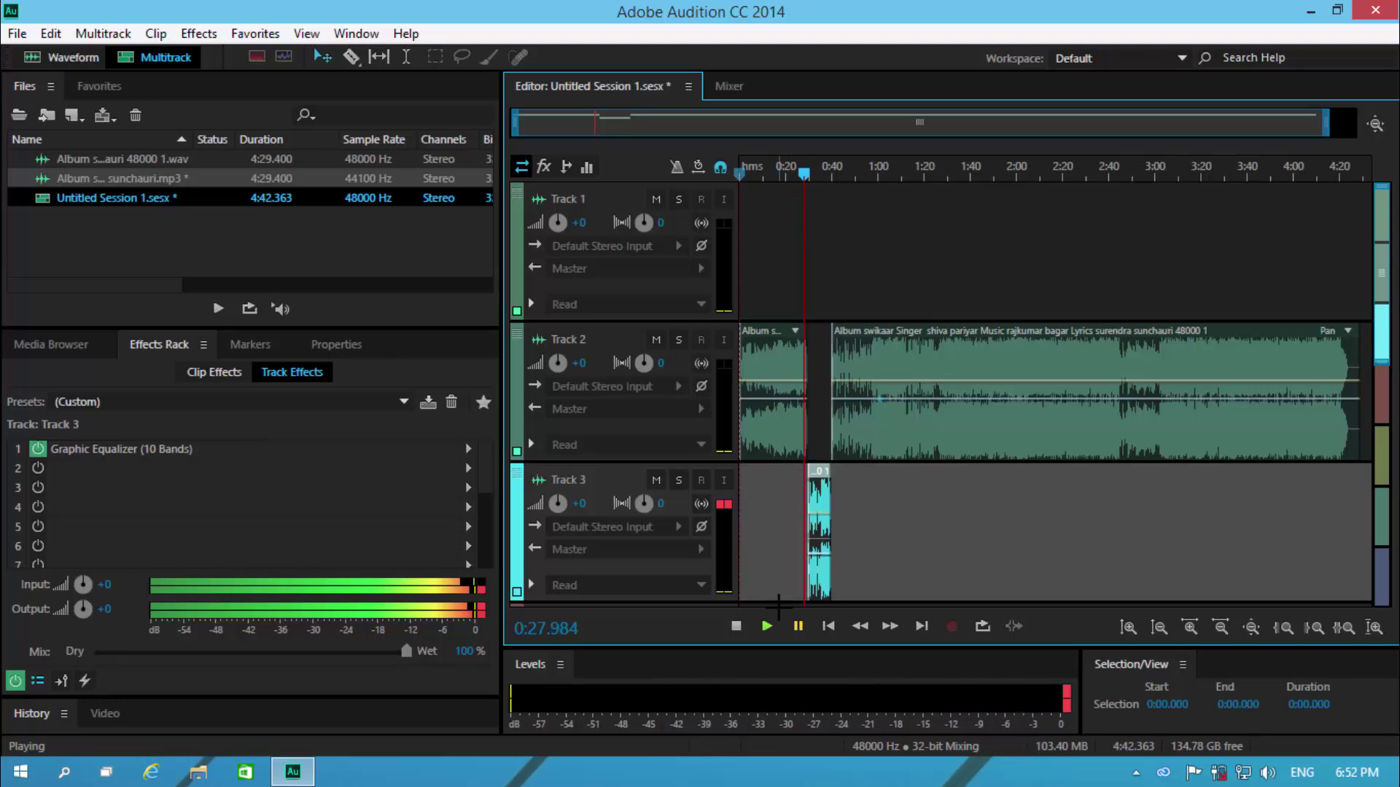
pyautogui.moveTo(802, 177); pyautogui.dragTo(796, 178)
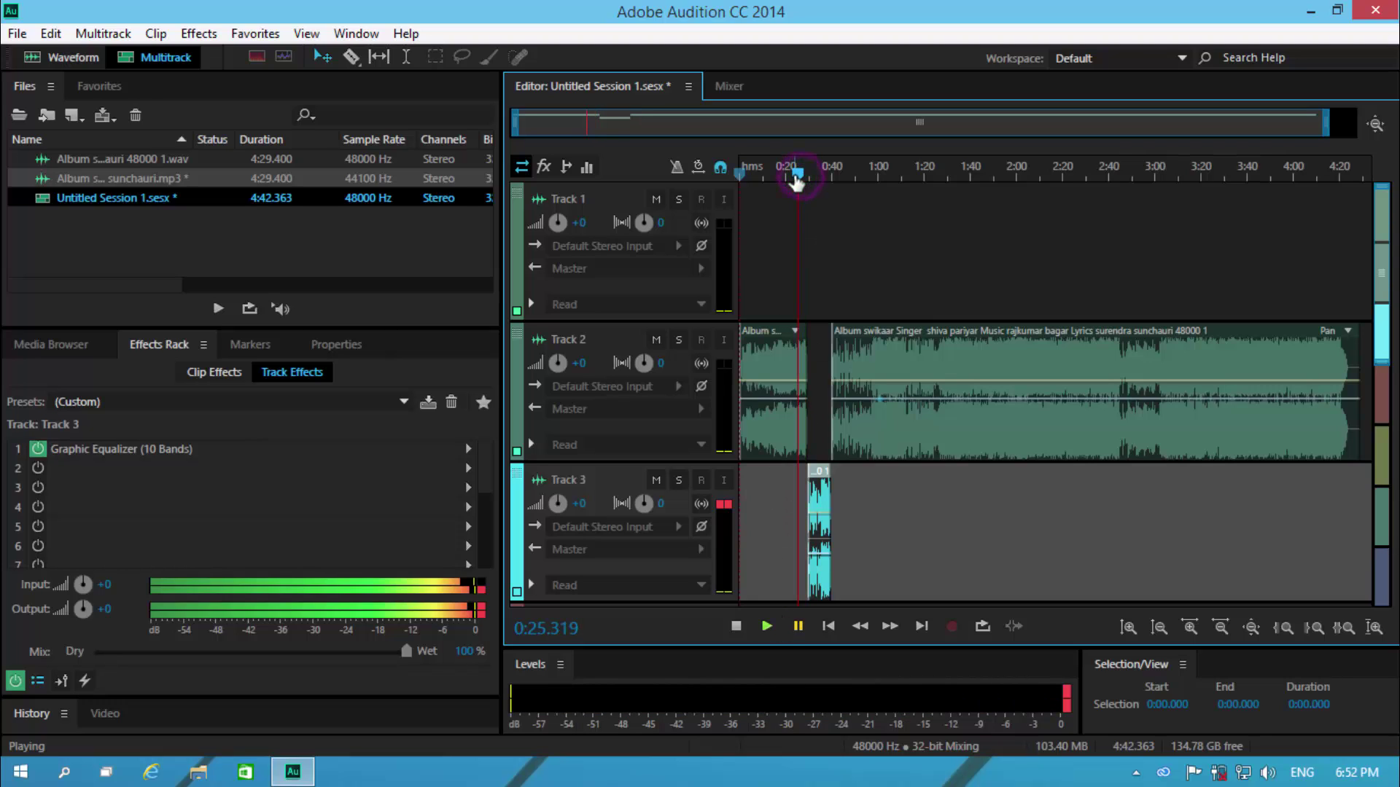
pyautogui.click(766, 625)
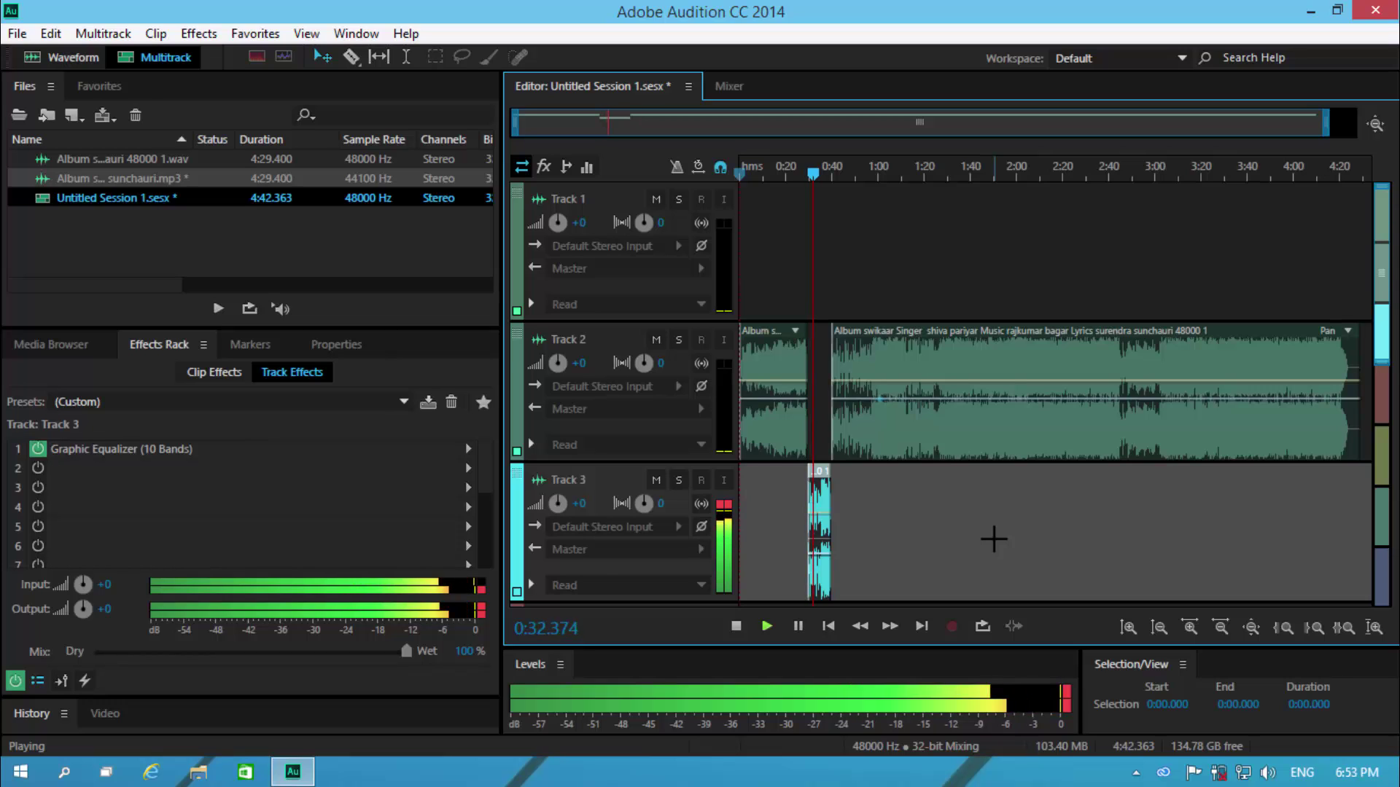
pyautogui.click(796, 626)
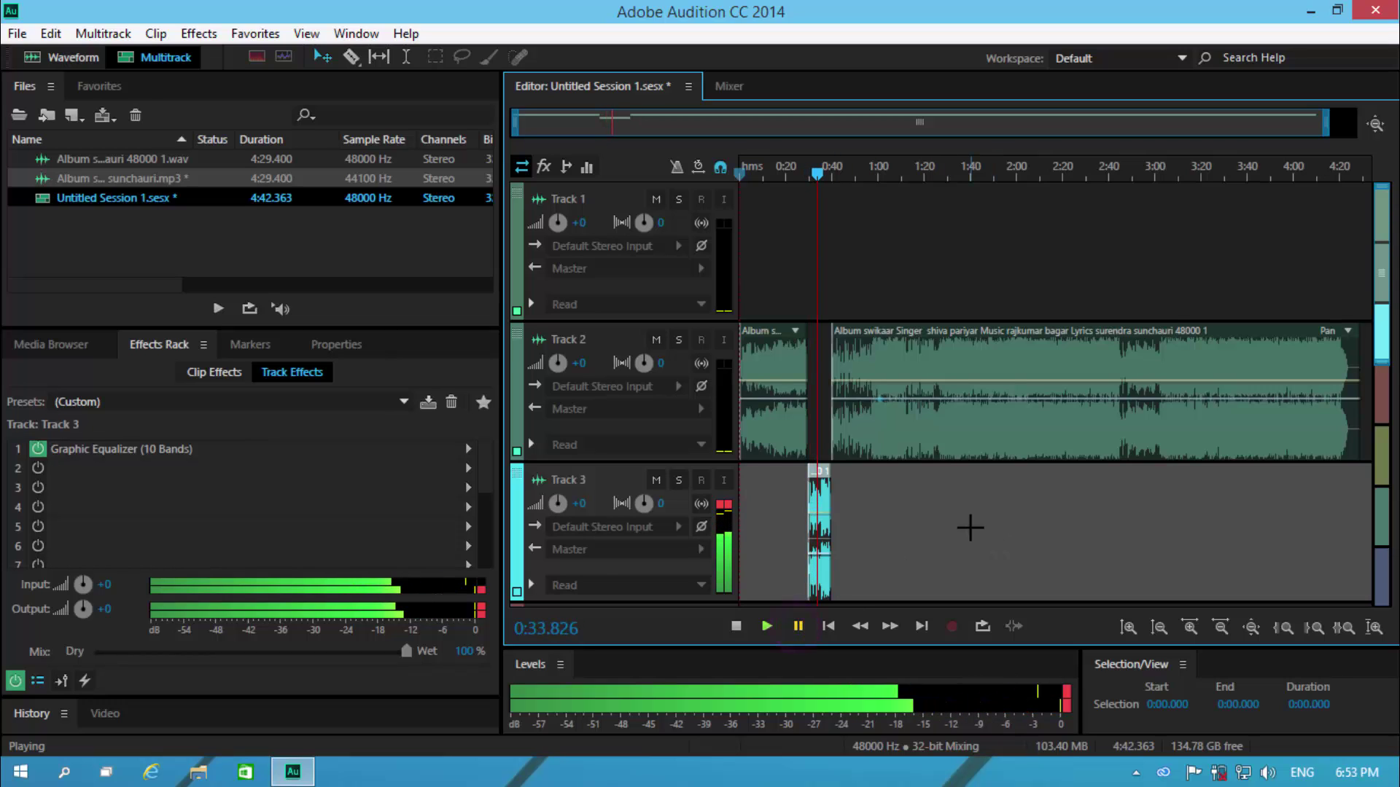